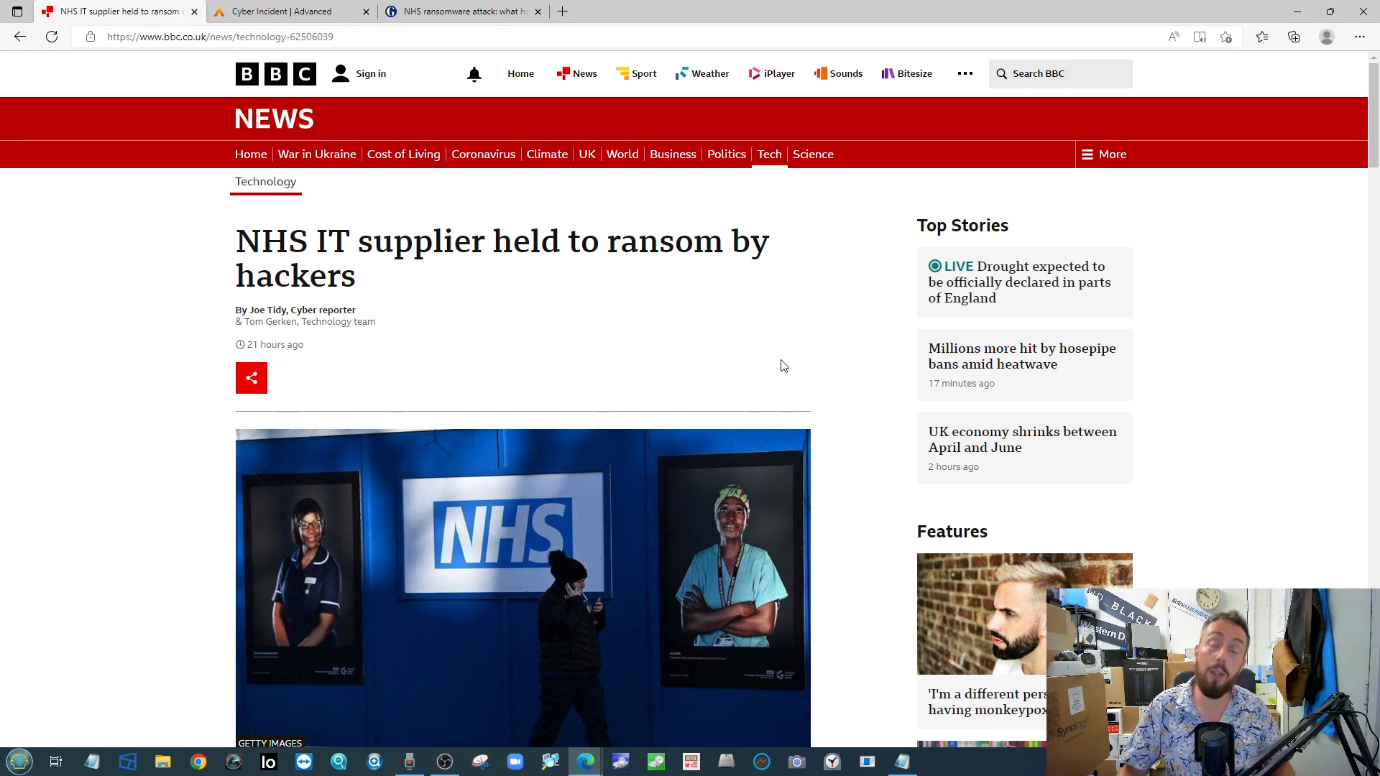
{"action": "scroll", "coordinate": [783, 365], "scroll_direction": "down", "scroll_amount": 3}
{"action": "scroll", "coordinate": [755, 302], "scroll_direction": "down", "scroll_amount": 3}
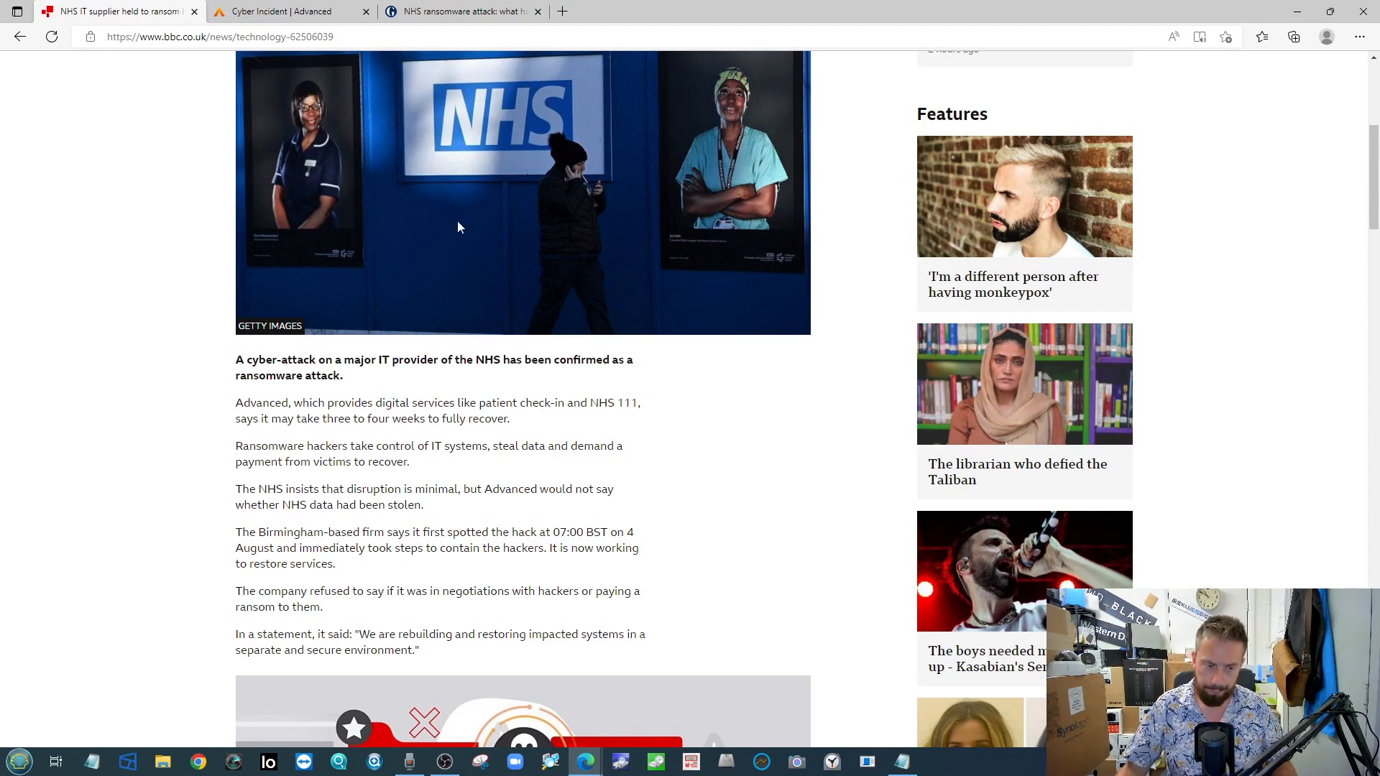
{"action": "scroll", "coordinate": [401, 365], "scroll_direction": "up", "scroll_amount": 3}
{"action": "scroll", "coordinate": [447, 270], "scroll_direction": "up", "scroll_amount": 2}
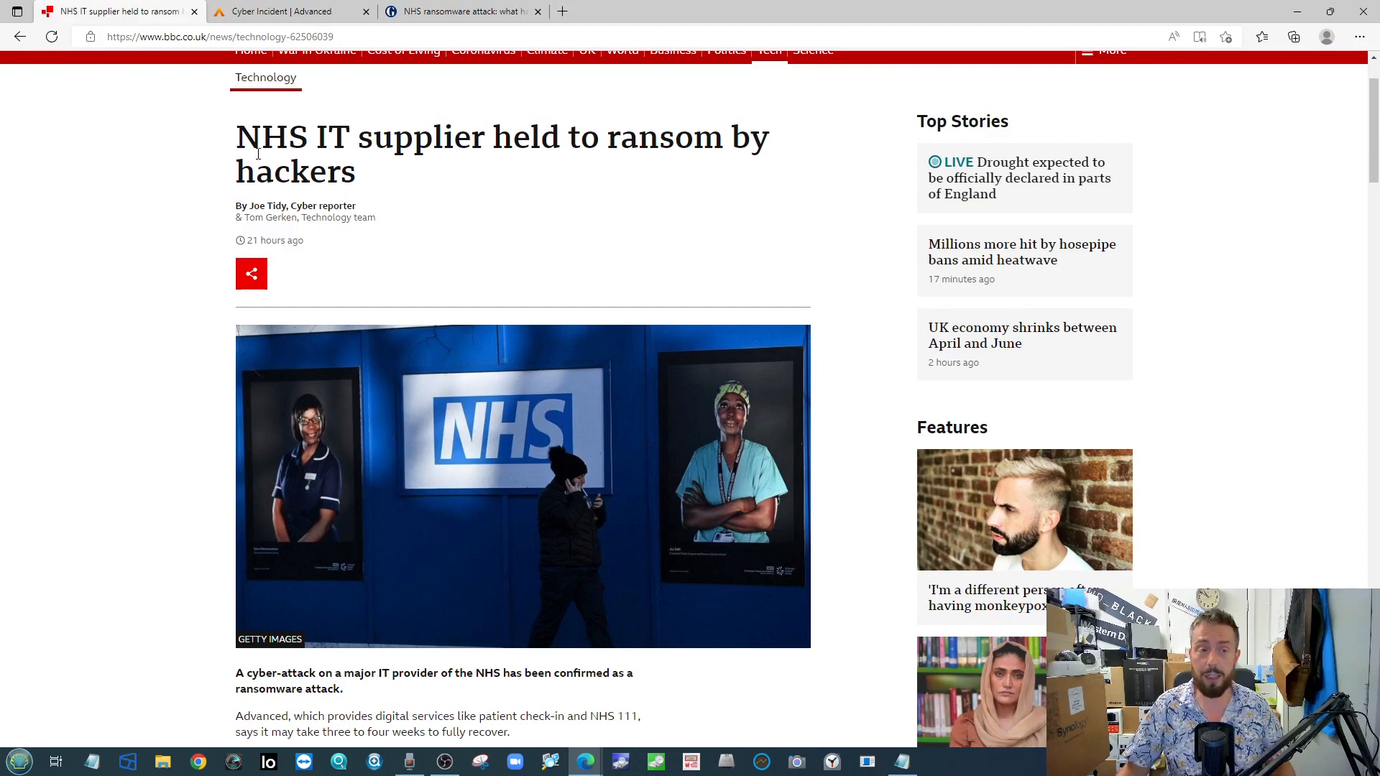
{"action": "scroll", "coordinate": [258, 155], "scroll_direction": "up", "scroll_amount": 2}
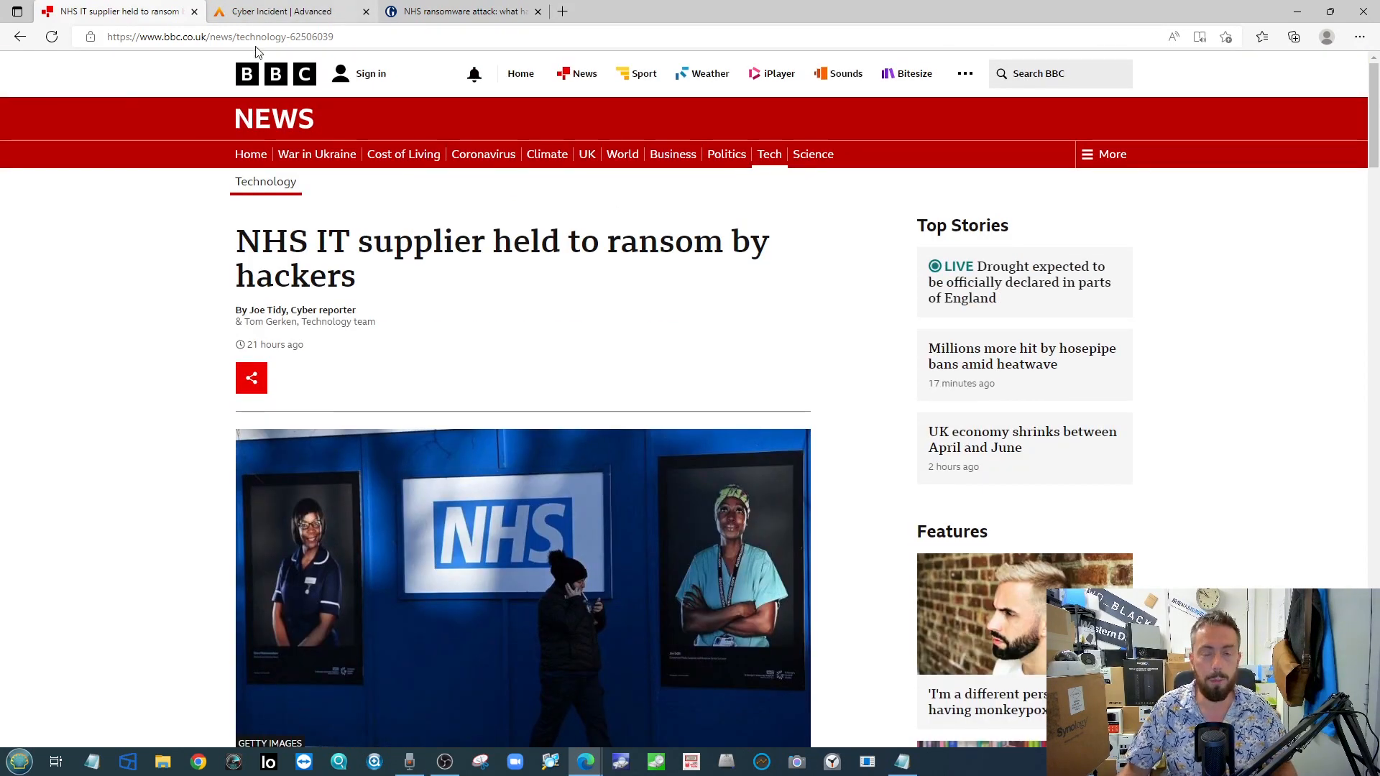
Step: Compare Advanced's cyber incident statement, with its disruption date highlighted, against the BBC hack article
{"action": "left_click", "coordinate": [280, 10]}
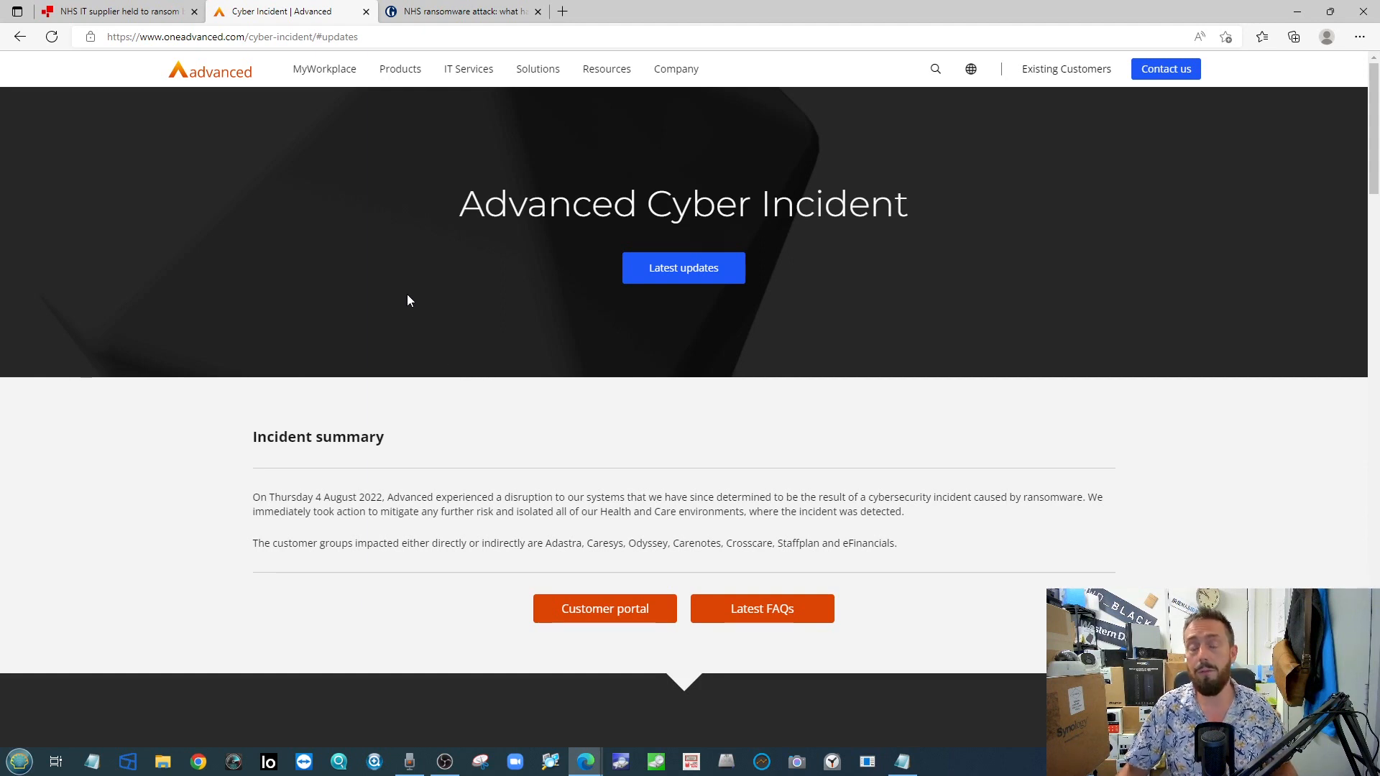
{"action": "left_click_drag", "start_coordinate": [270, 497], "coordinate": [474, 498]}
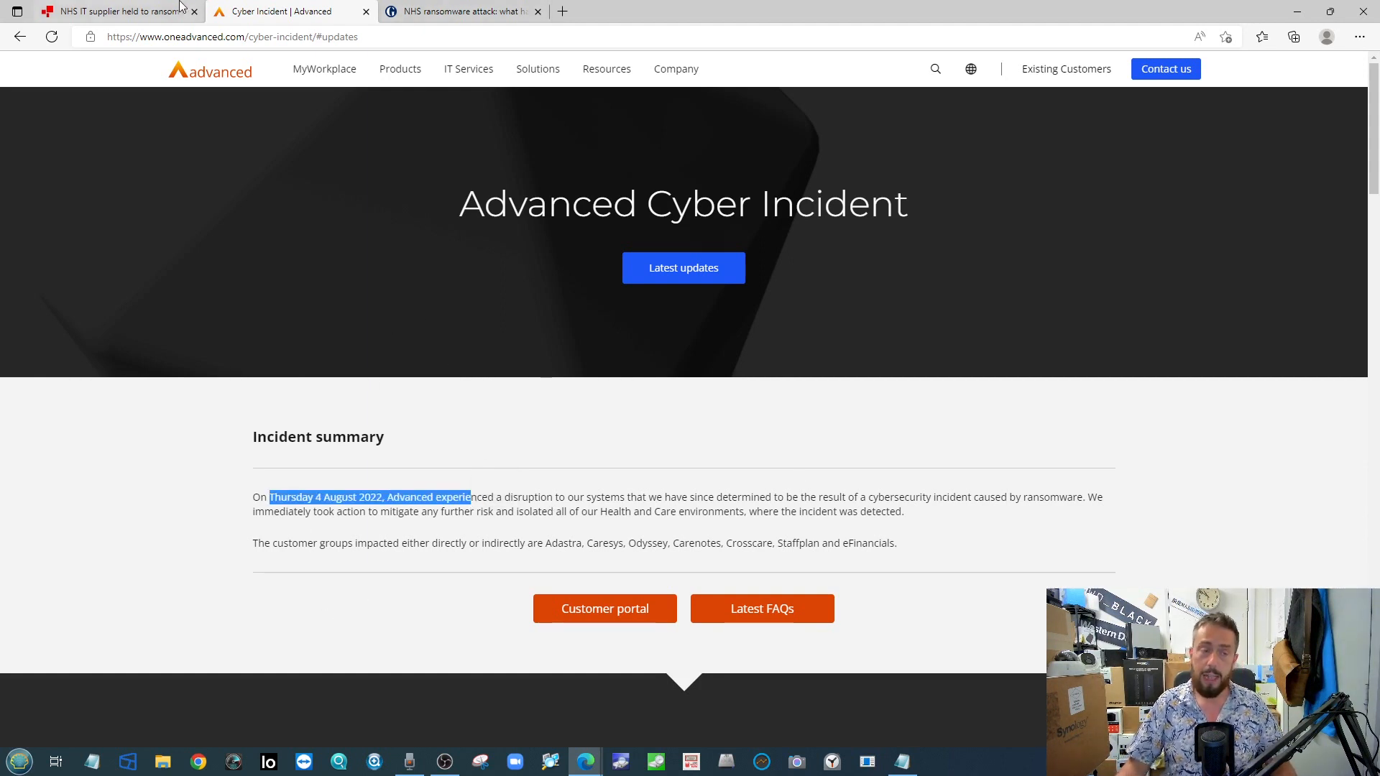
{"action": "left_click", "coordinate": [119, 11]}
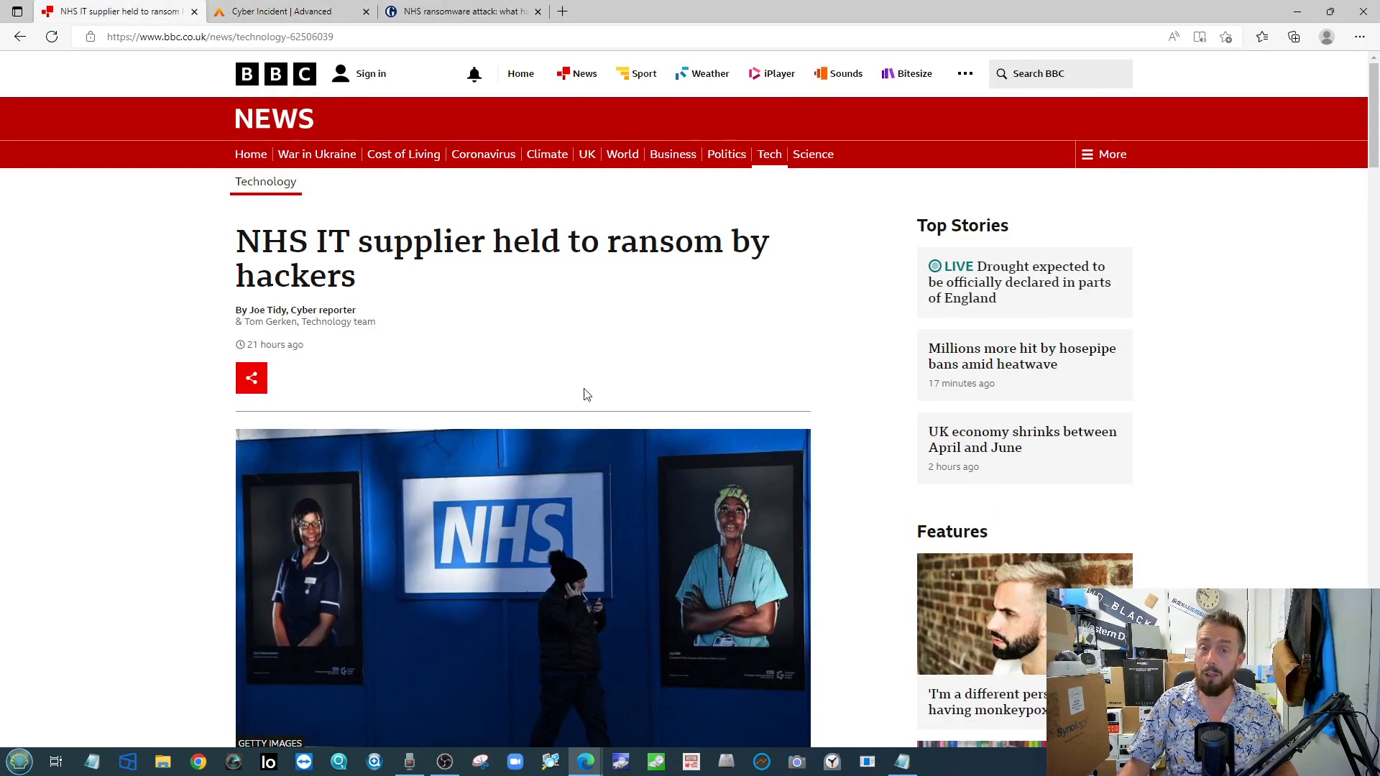
{"action": "scroll", "coordinate": [583, 394], "scroll_direction": "down", "scroll_amount": 5}
{"action": "scroll", "coordinate": [573, 388], "scroll_direction": "down", "scroll_amount": 3}
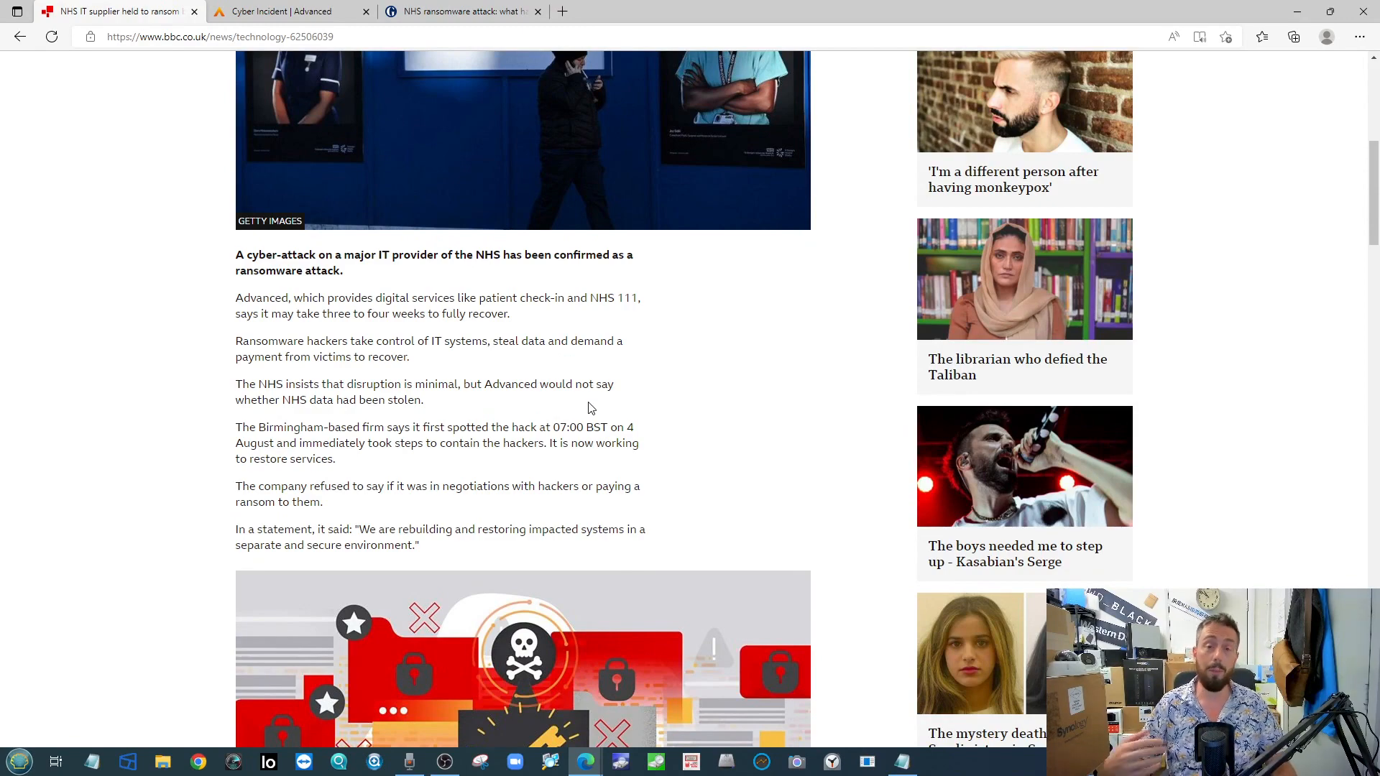
{"action": "scroll", "coordinate": [516, 357], "scroll_direction": "down", "scroll_amount": 4}
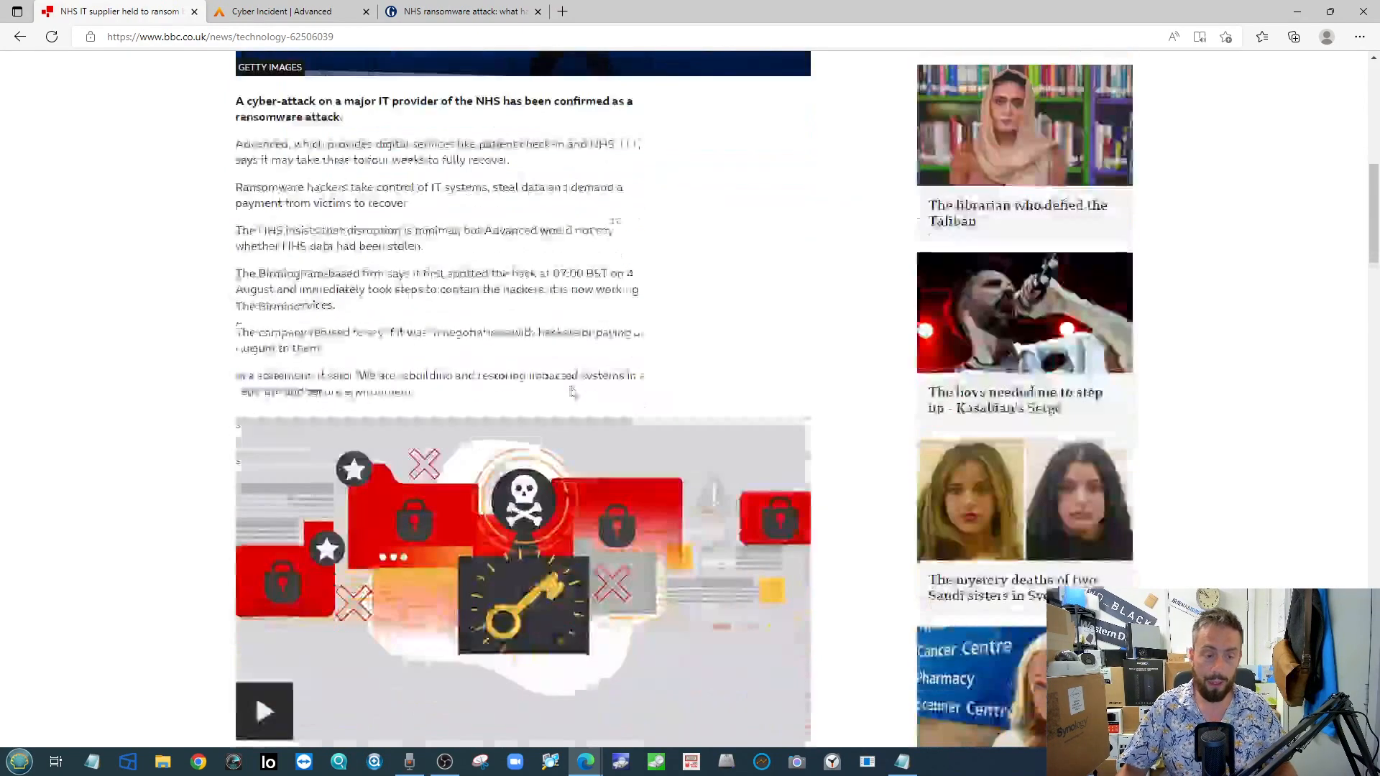
{"action": "scroll", "coordinate": [561, 378], "scroll_direction": "down", "scroll_amount": 4}
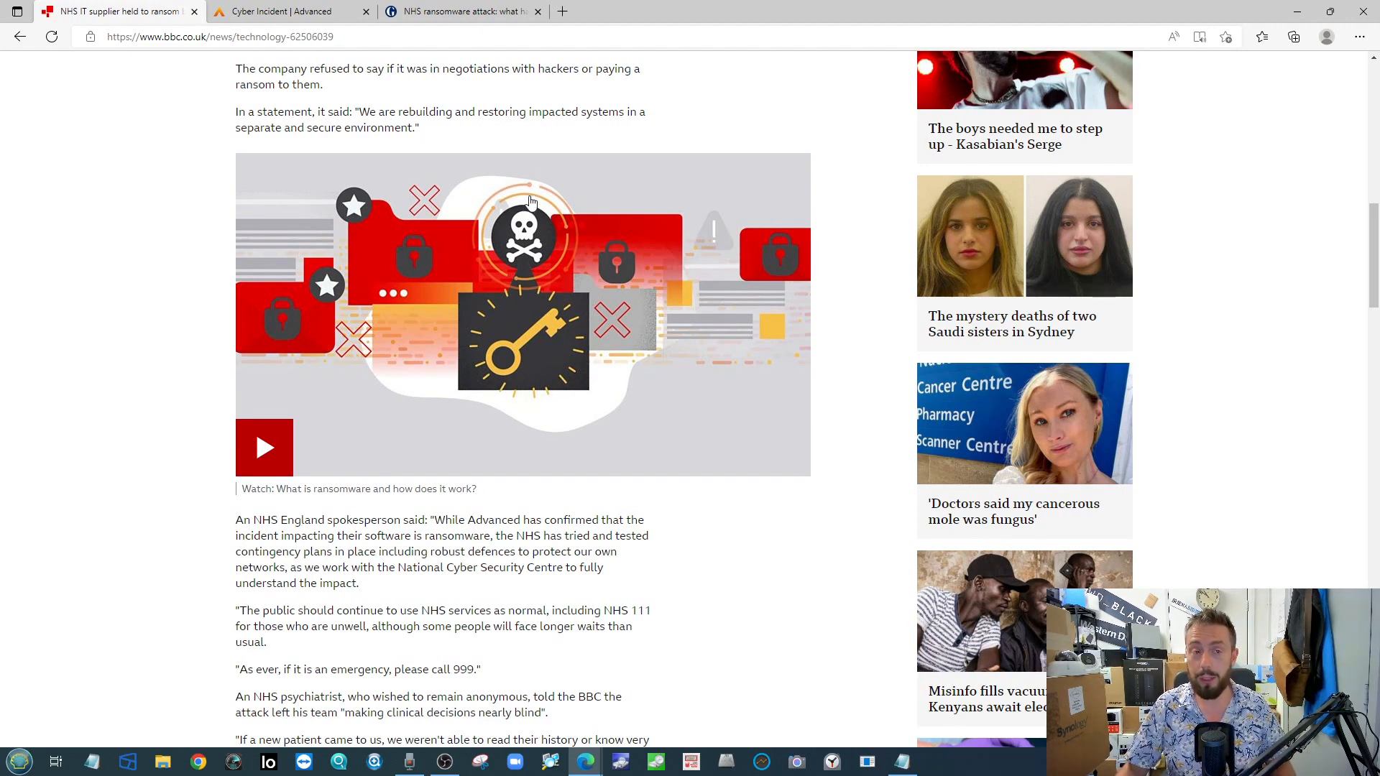
{"action": "left_click", "coordinate": [280, 11]}
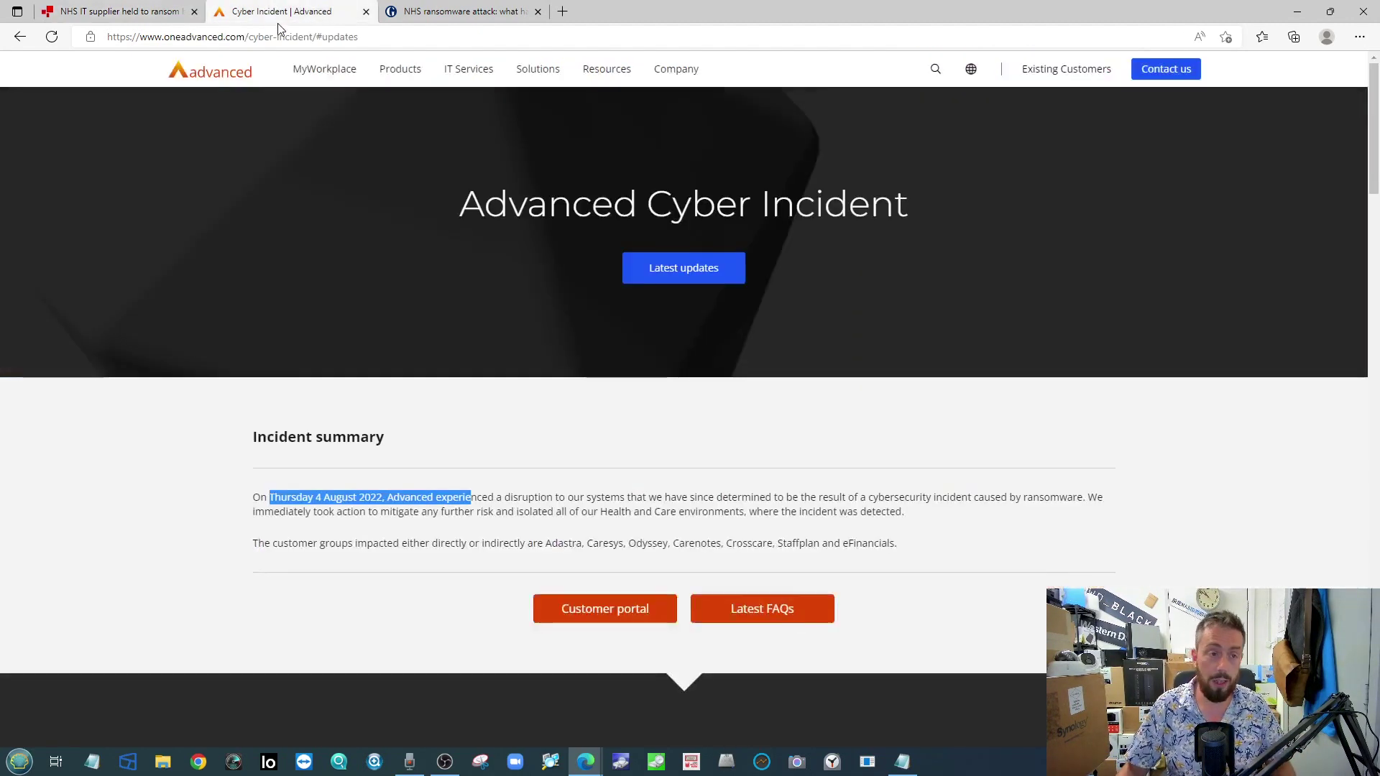
{"action": "left_click", "coordinate": [112, 11]}
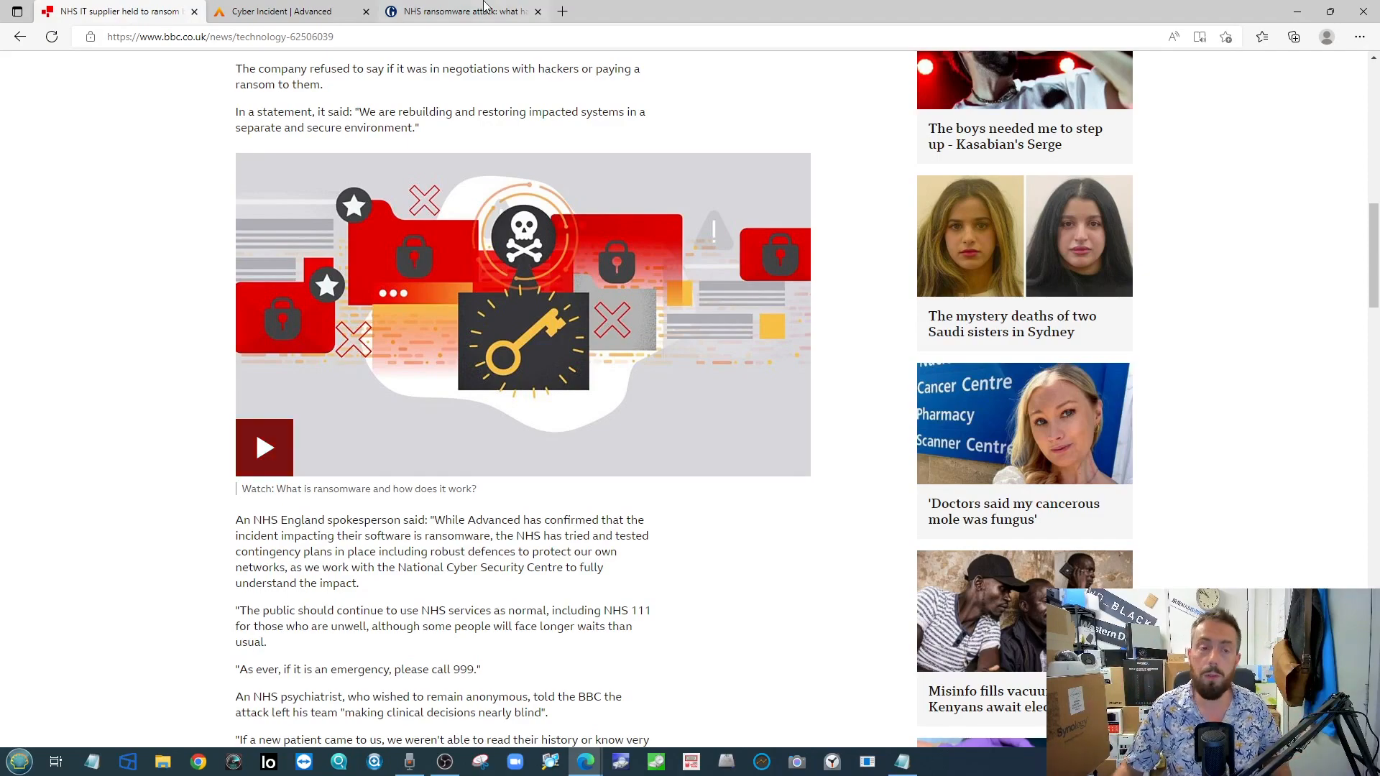
Step: Move to the Guardian NHS attack article and briefly highlight 'ransomware' in its heading
{"action": "left_click", "coordinate": [464, 11]}
{"action": "scroll", "coordinate": [647, 325], "scroll_direction": "down", "scroll_amount": 3}
{"action": "scroll", "coordinate": [701, 302], "scroll_direction": "down", "scroll_amount": 3}
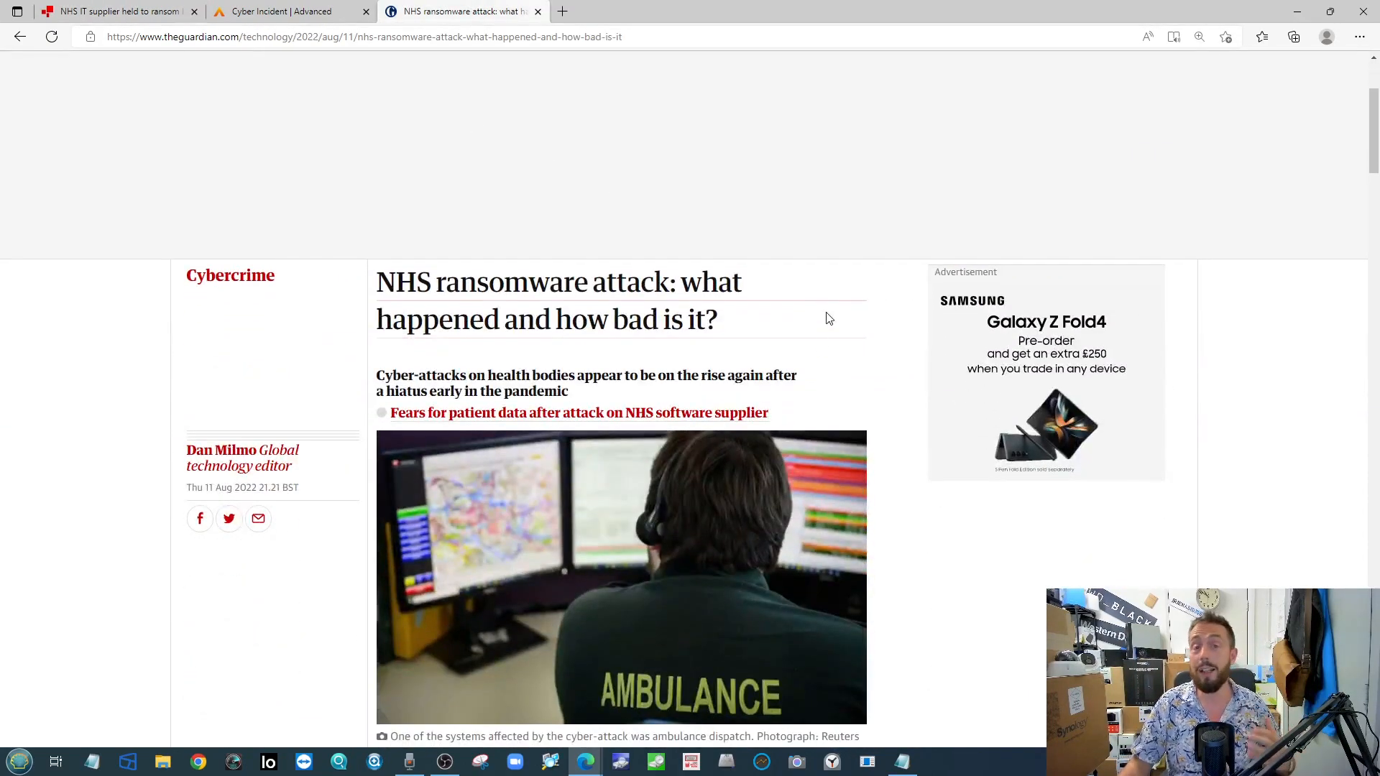
{"action": "scroll", "coordinate": [733, 324], "scroll_direction": "down", "scroll_amount": 3}
{"action": "scroll", "coordinate": [749, 349], "scroll_direction": "down", "scroll_amount": 3}
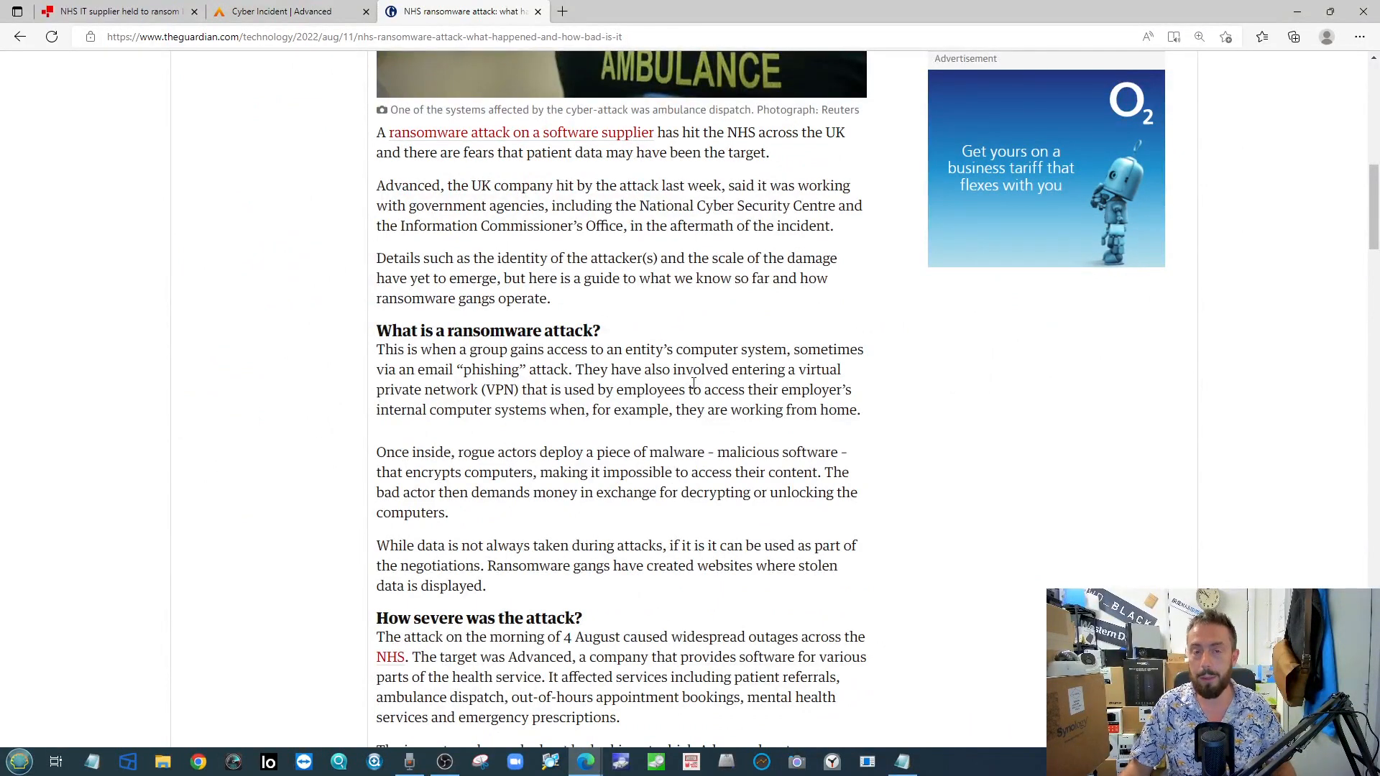
{"action": "scroll", "coordinate": [693, 379], "scroll_direction": "up", "scroll_amount": 1}
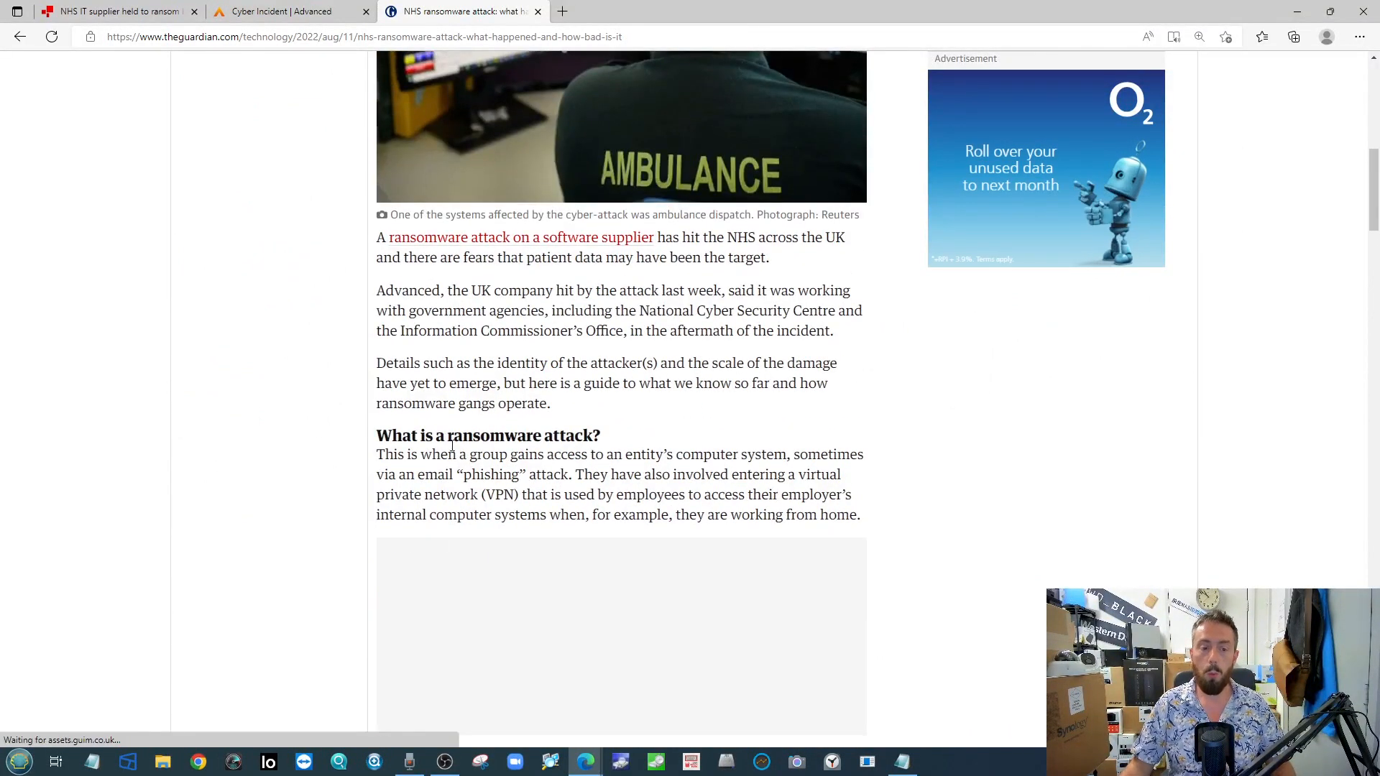
{"action": "double_click", "coordinate": [491, 435]}
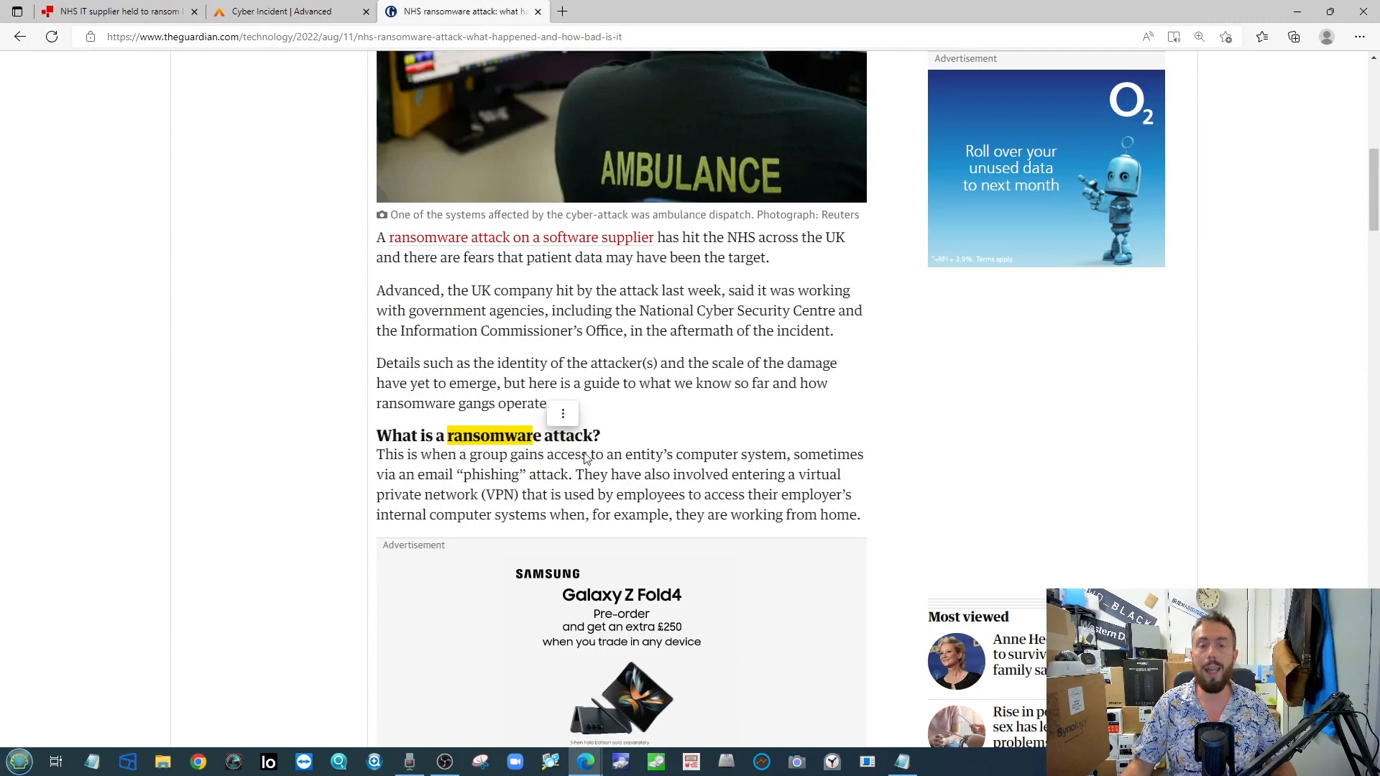
{"action": "left_click", "coordinate": [635, 416]}
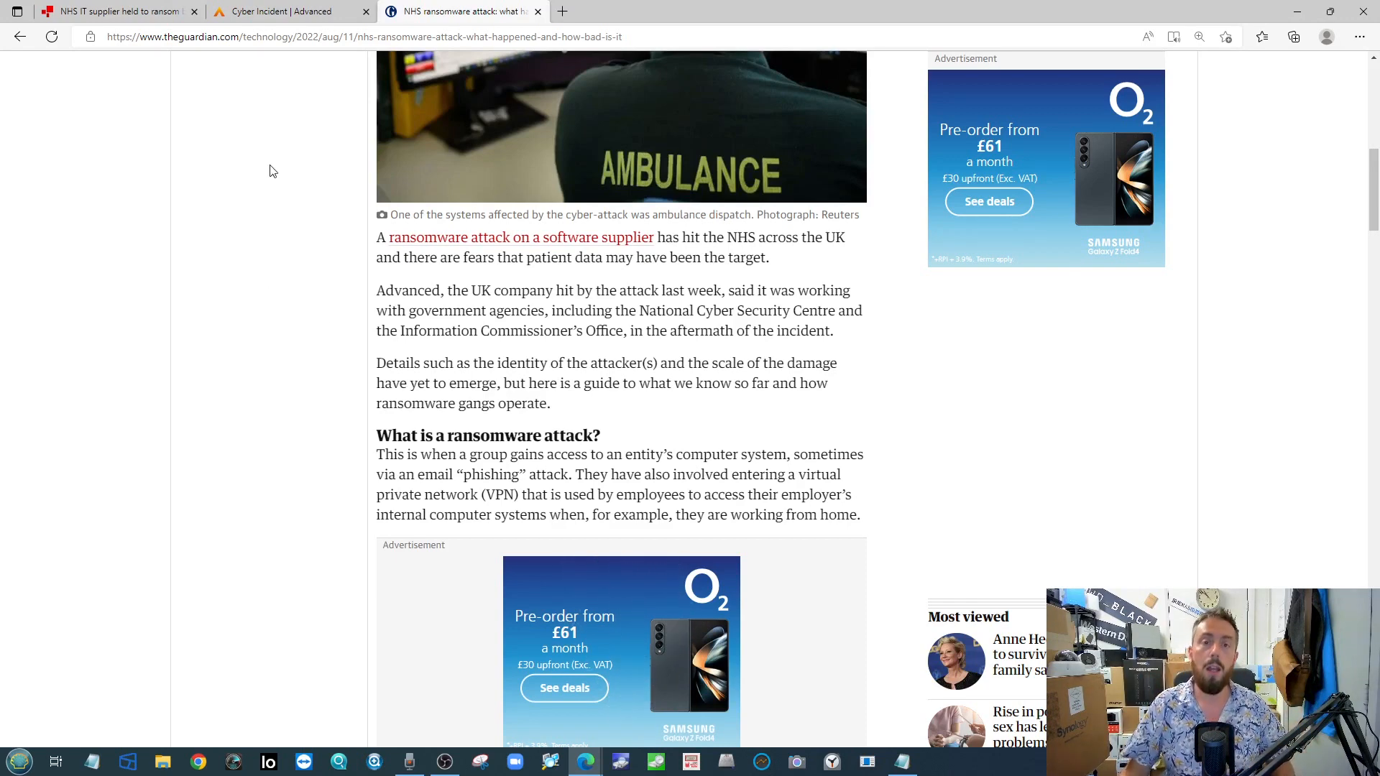
{"action": "scroll", "coordinate": [269, 173], "scroll_direction": "down", "scroll_amount": 1}
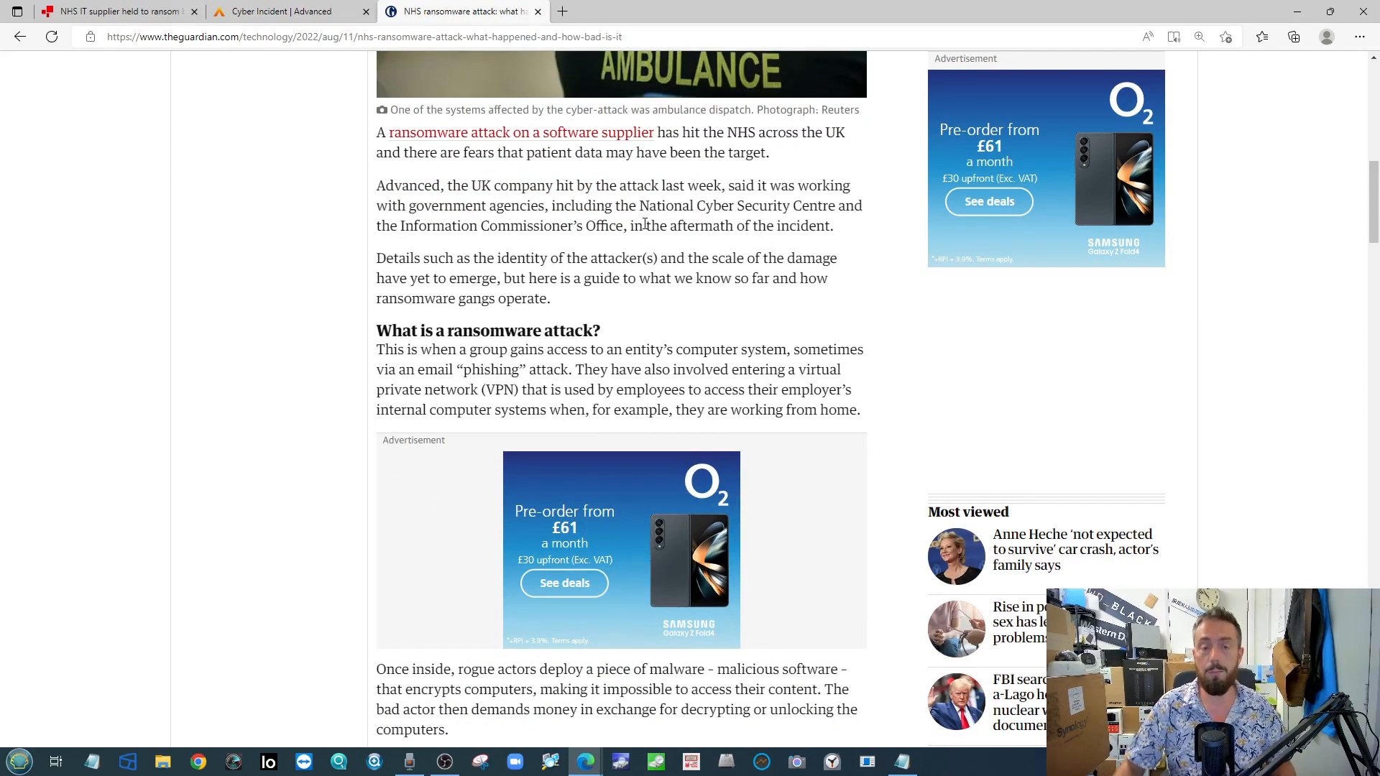
{"action": "scroll", "coordinate": [445, 256], "scroll_direction": "down", "scroll_amount": 5}
{"action": "scroll", "coordinate": [540, 254], "scroll_direction": "down", "scroll_amount": 3}
{"action": "scroll", "coordinate": [646, 252], "scroll_direction": "down", "scroll_amount": 4}
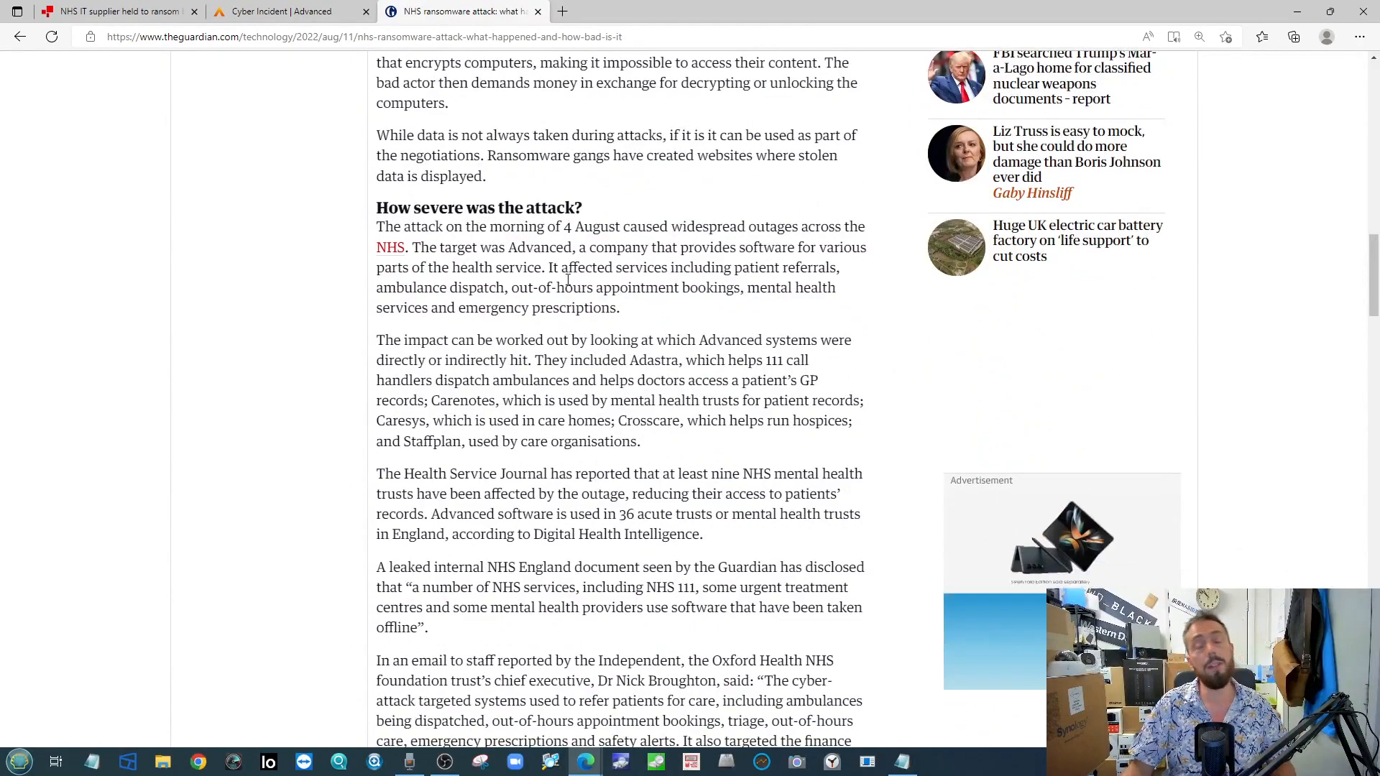
{"action": "scroll", "coordinate": [507, 264], "scroll_direction": "down", "scroll_amount": 2}
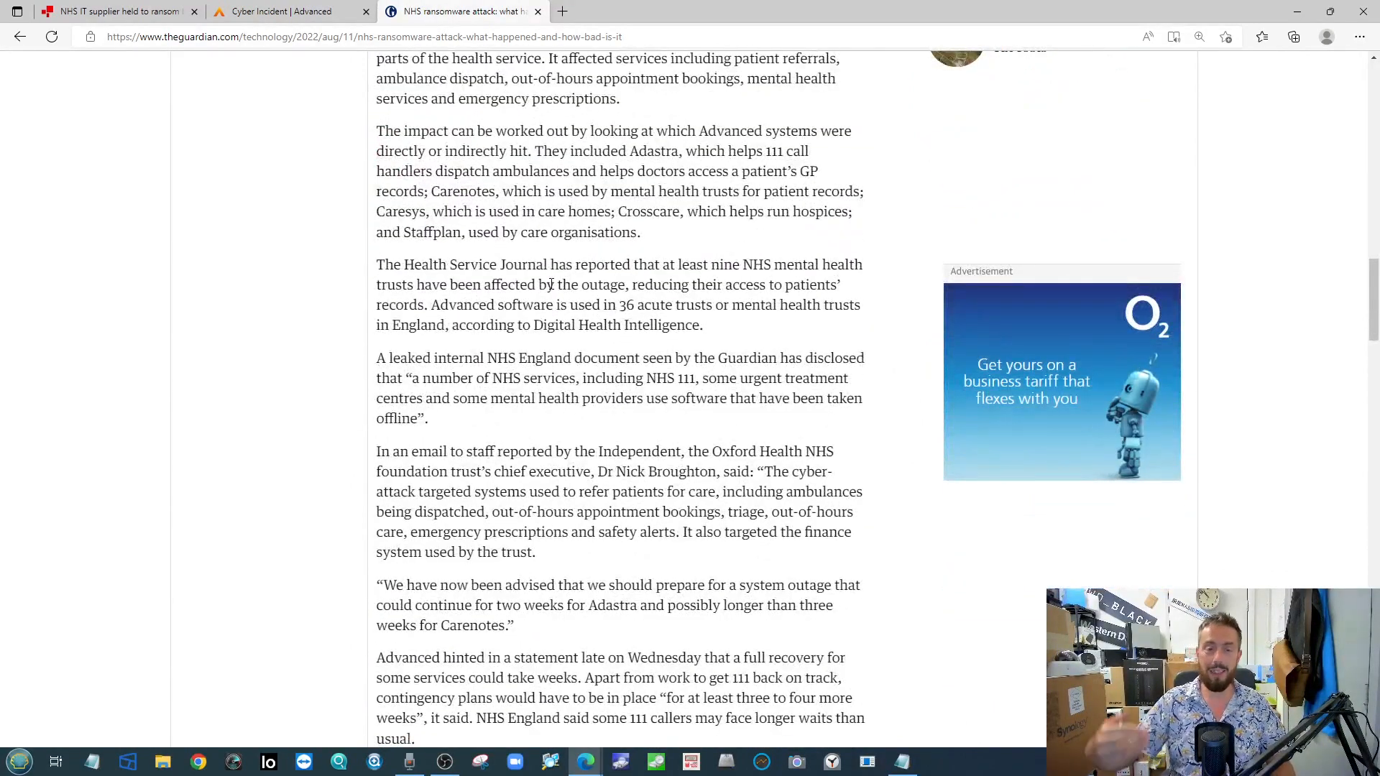
{"action": "scroll", "coordinate": [773, 333], "scroll_direction": "down", "scroll_amount": 1}
{"action": "scroll", "coordinate": [773, 332], "scroll_direction": "down", "scroll_amount": 1}
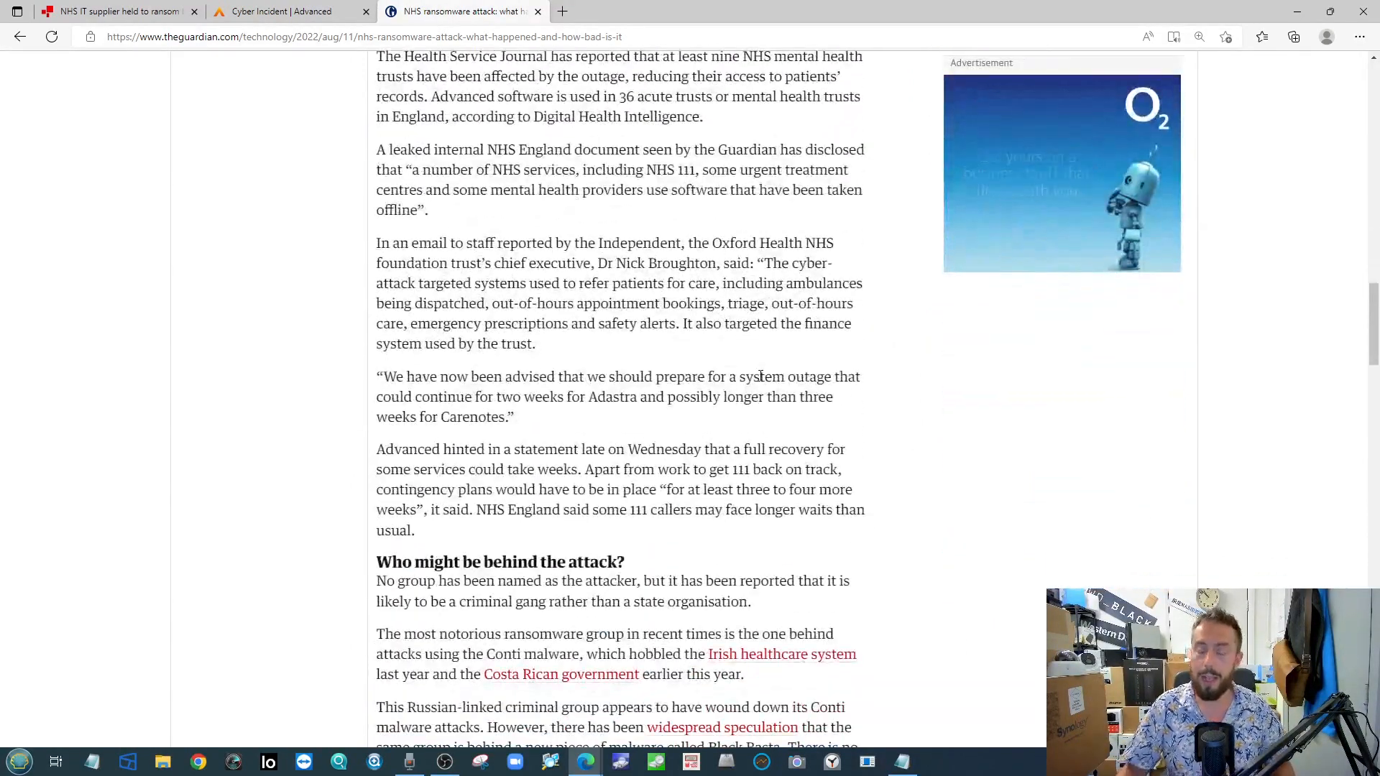
{"action": "scroll", "coordinate": [773, 332], "scroll_direction": "down", "scroll_amount": 1}
{"action": "scroll", "coordinate": [773, 332], "scroll_direction": "down", "scroll_amount": 1}
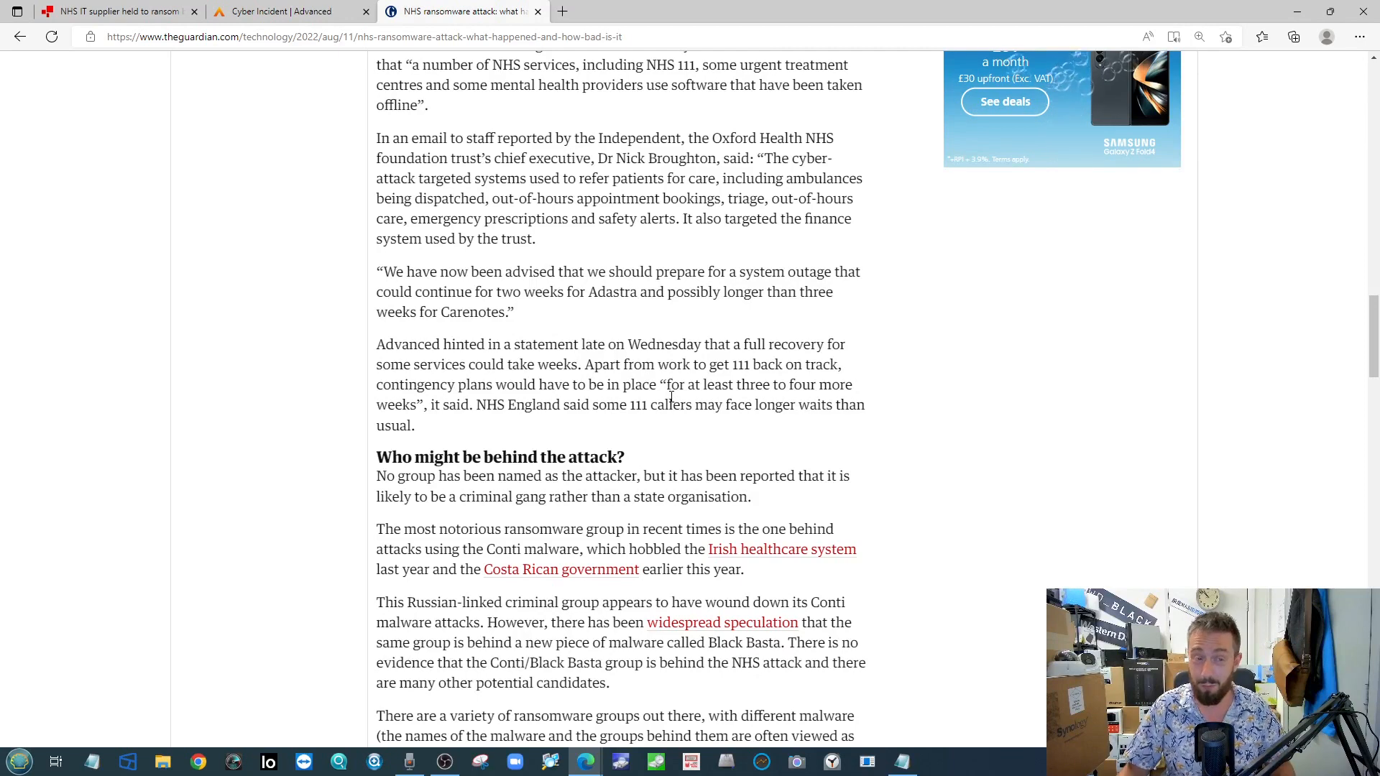
{"action": "scroll", "coordinate": [670, 404], "scroll_direction": "down", "scroll_amount": 2}
{"action": "scroll", "coordinate": [670, 405], "scroll_direction": "down", "scroll_amount": 1}
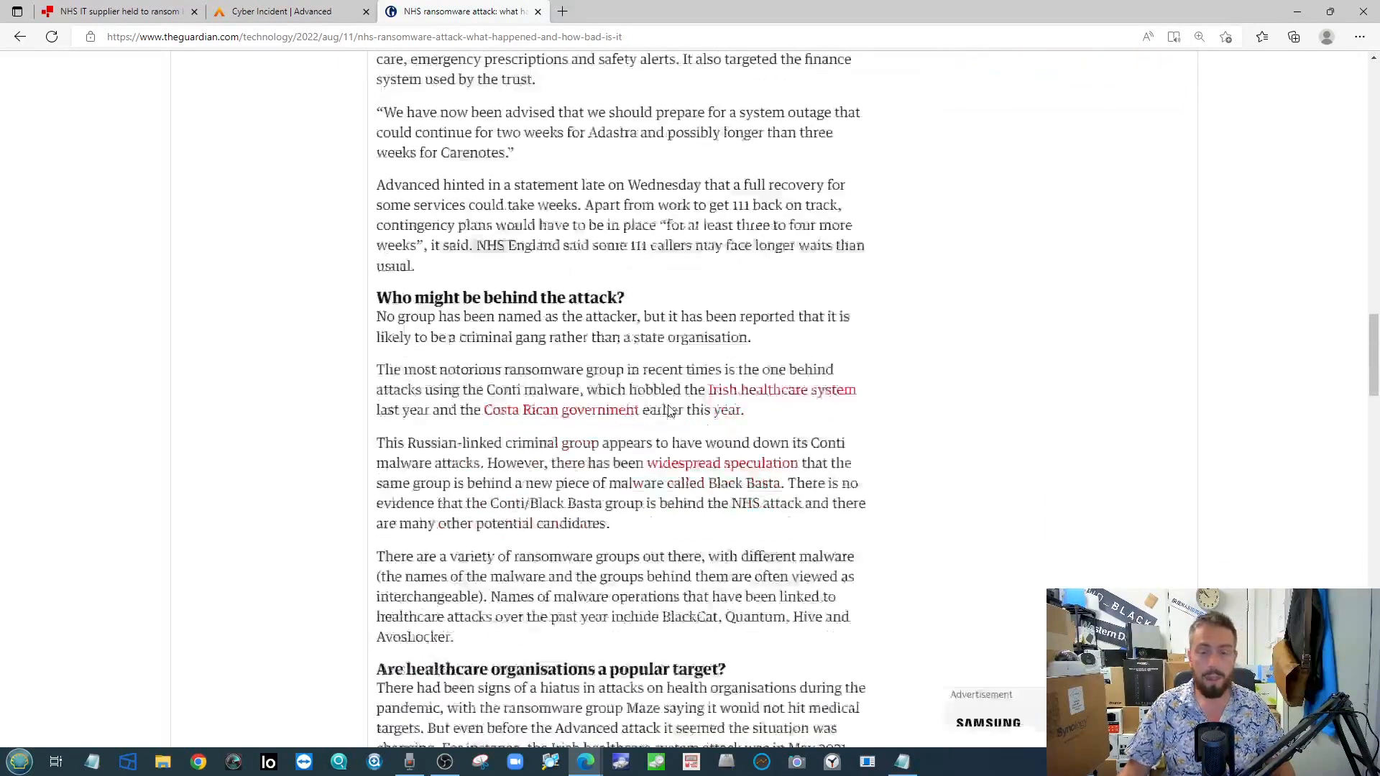
{"action": "scroll", "coordinate": [670, 404], "scroll_direction": "down", "scroll_amount": 2}
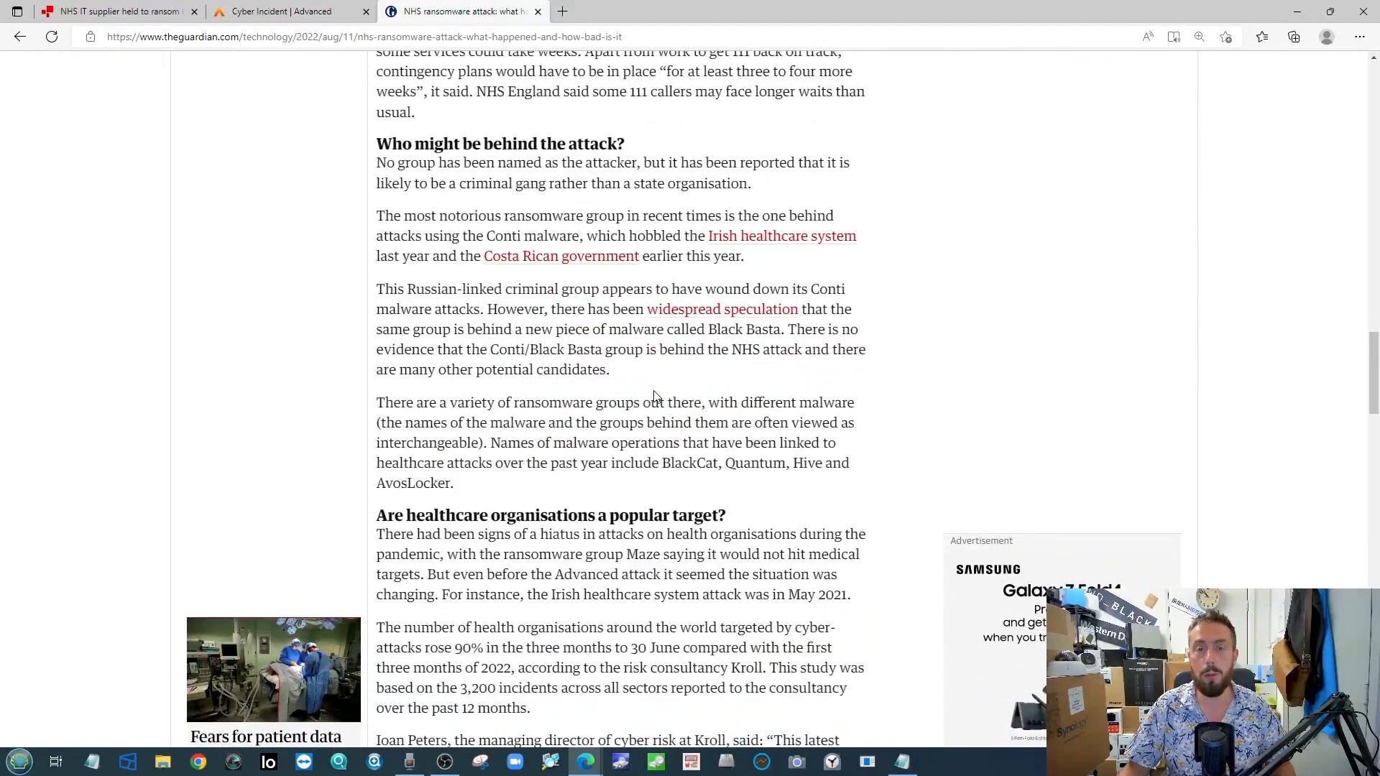
{"action": "scroll", "coordinate": [643, 362], "scroll_direction": "down", "scroll_amount": 2}
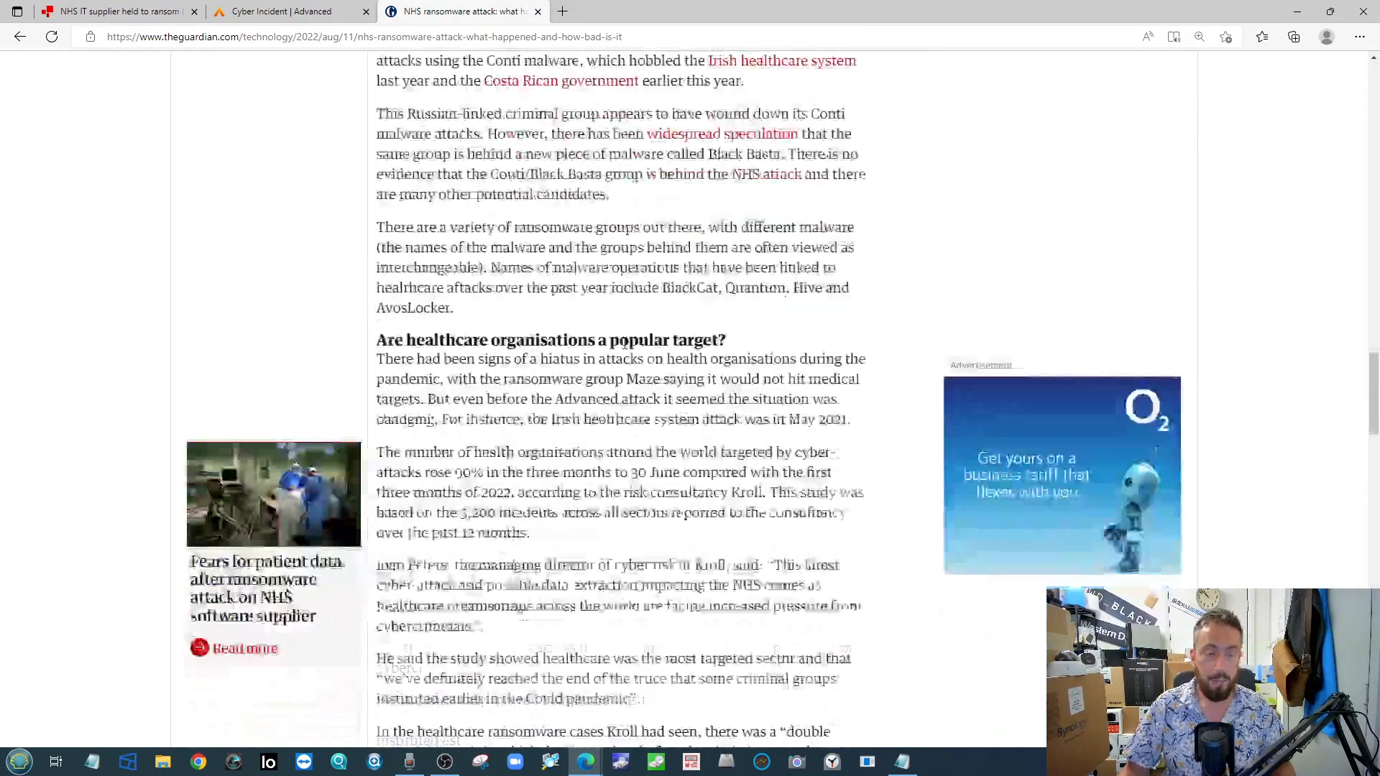
{"action": "scroll", "coordinate": [642, 362], "scroll_direction": "down", "scroll_amount": 3}
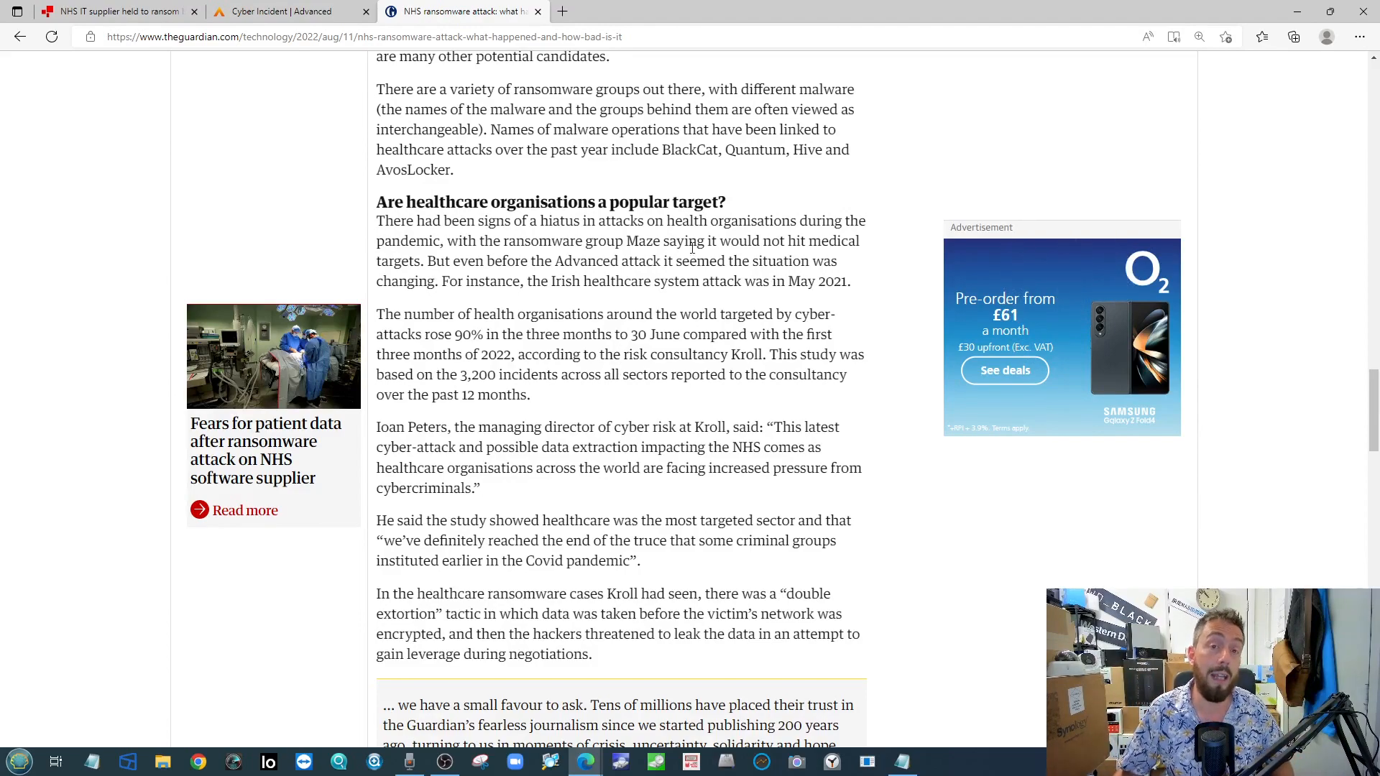
{"action": "scroll", "coordinate": [692, 248], "scroll_direction": "up", "scroll_amount": 8}
{"action": "scroll", "coordinate": [693, 249], "scroll_direction": "up", "scroll_amount": 8}
{"action": "scroll", "coordinate": [693, 248], "scroll_direction": "up", "scroll_amount": 5}
{"action": "scroll", "coordinate": [668, 248], "scroll_direction": "up", "scroll_amount": 3}
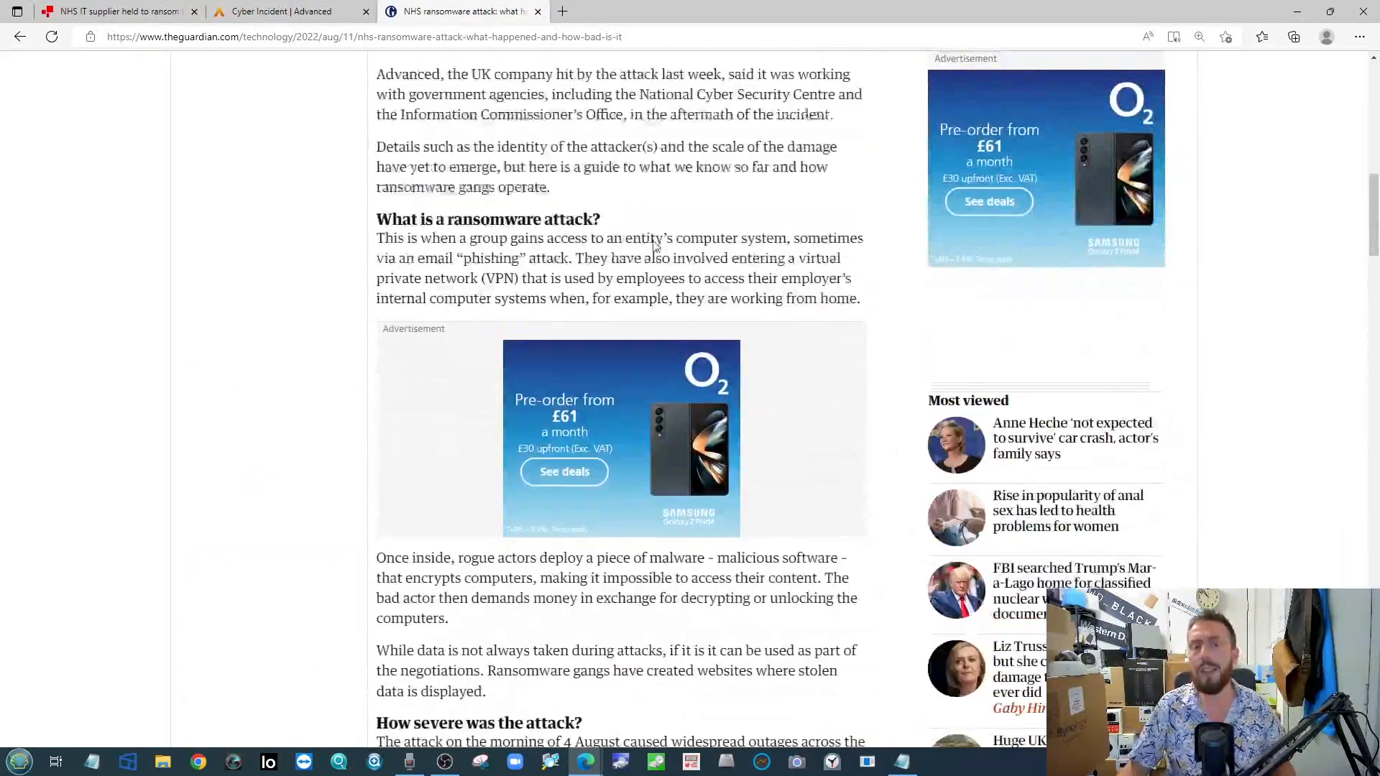
{"action": "scroll", "coordinate": [654, 246], "scroll_direction": "up", "scroll_amount": 10}
{"action": "scroll", "coordinate": [615, 371], "scroll_direction": "up", "scroll_amount": 3}
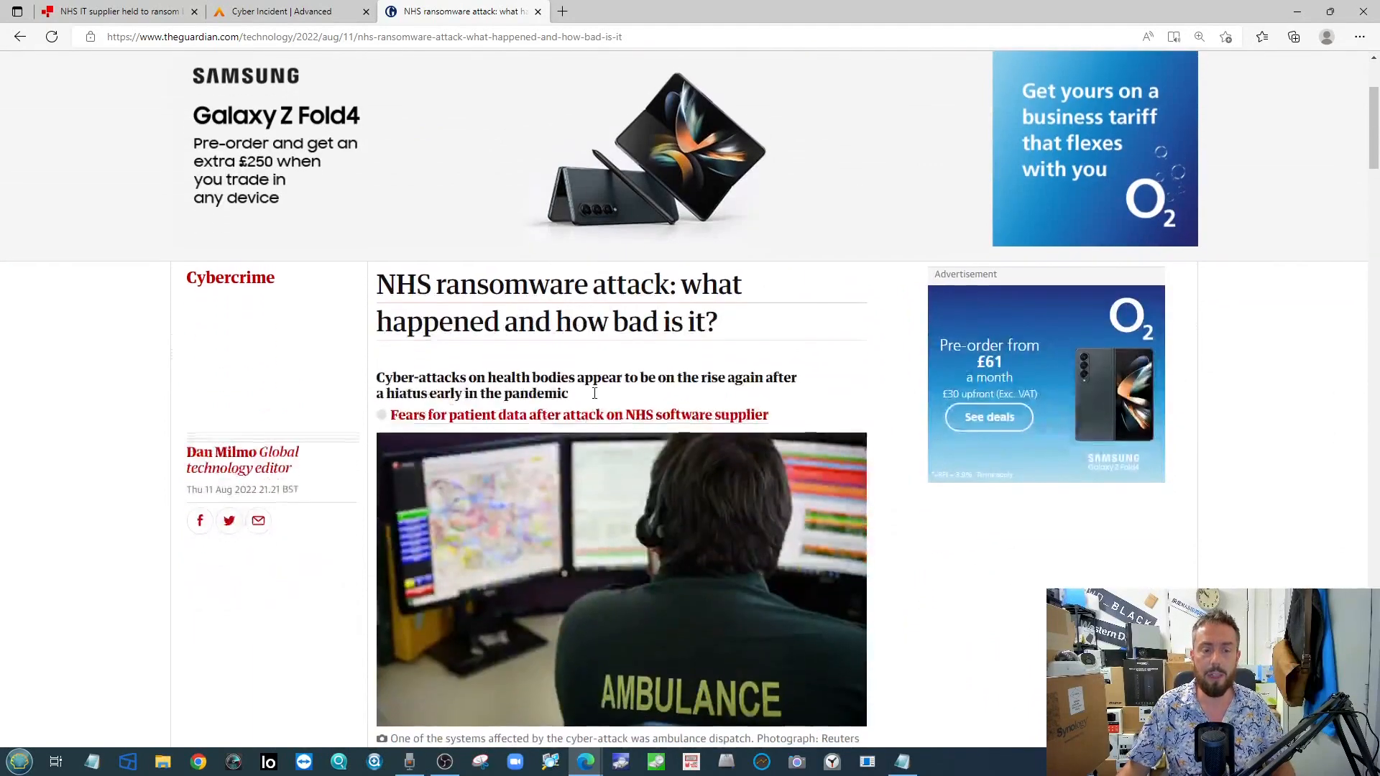
{"action": "scroll", "coordinate": [596, 391], "scroll_direction": "down", "scroll_amount": 2}
{"action": "scroll", "coordinate": [601, 408], "scroll_direction": "down", "scroll_amount": 1}
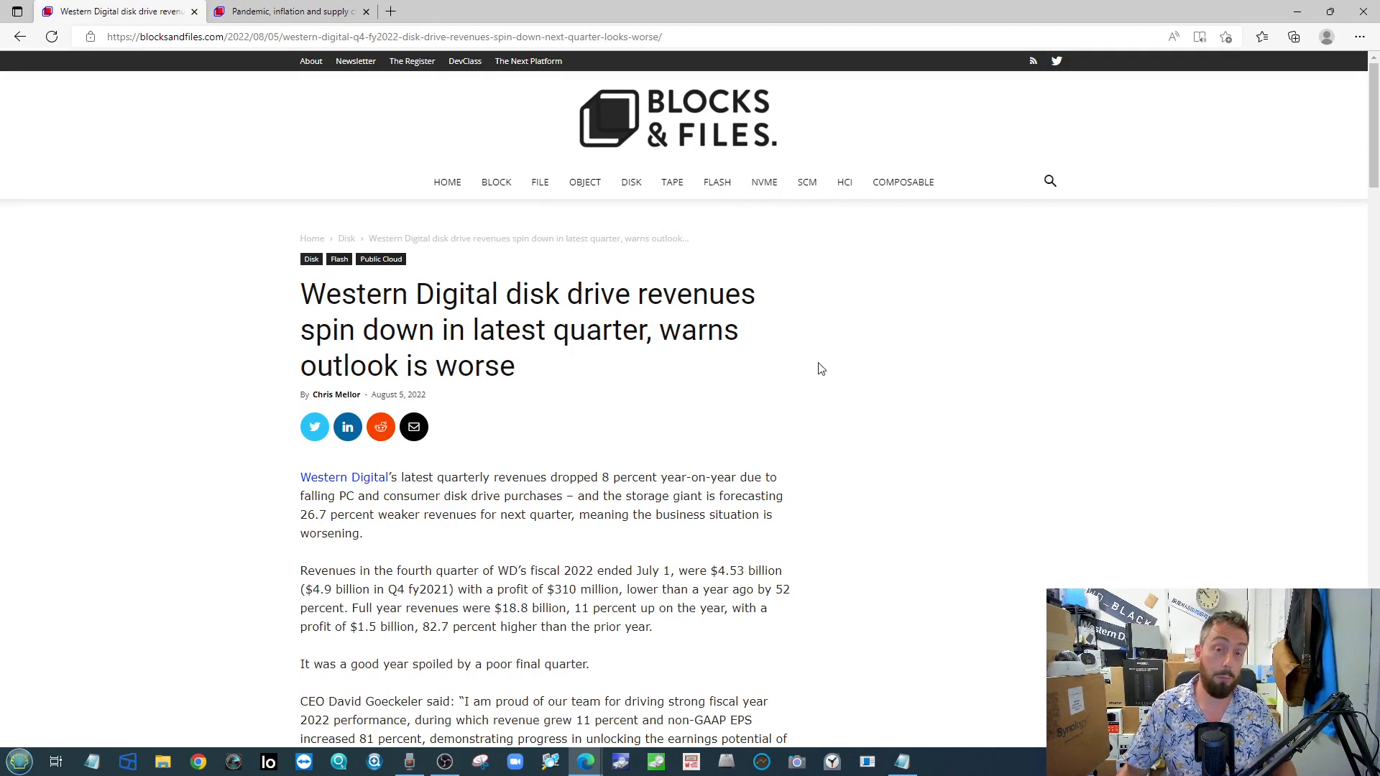
Step: Highlight 'Western Digital' in the headline and 'fourth quarter of WD's fiscal 2022', glancing at the Seagate tab
{"action": "left_click_drag", "start_coordinate": [321, 293], "coordinate": [583, 293]}
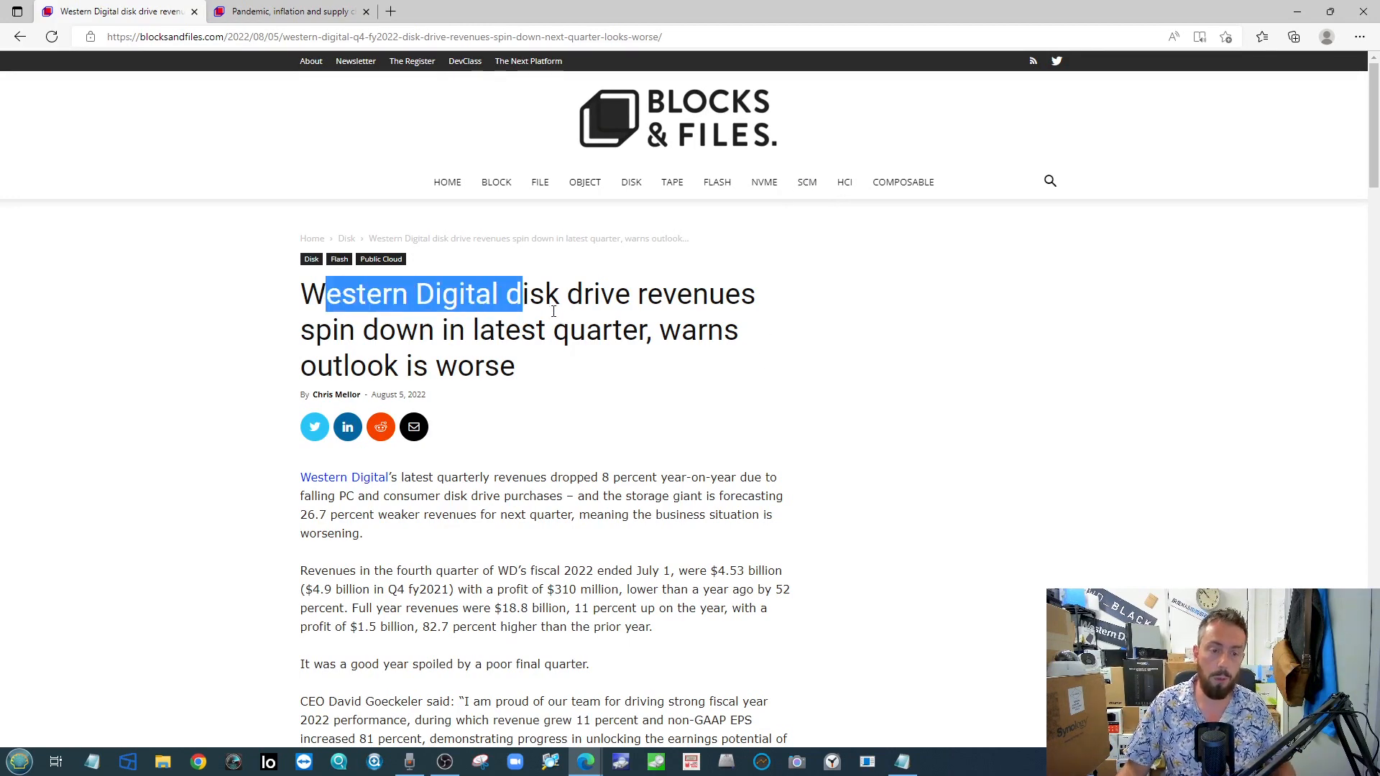
{"action": "key", "text": "ctrl+Tab"}
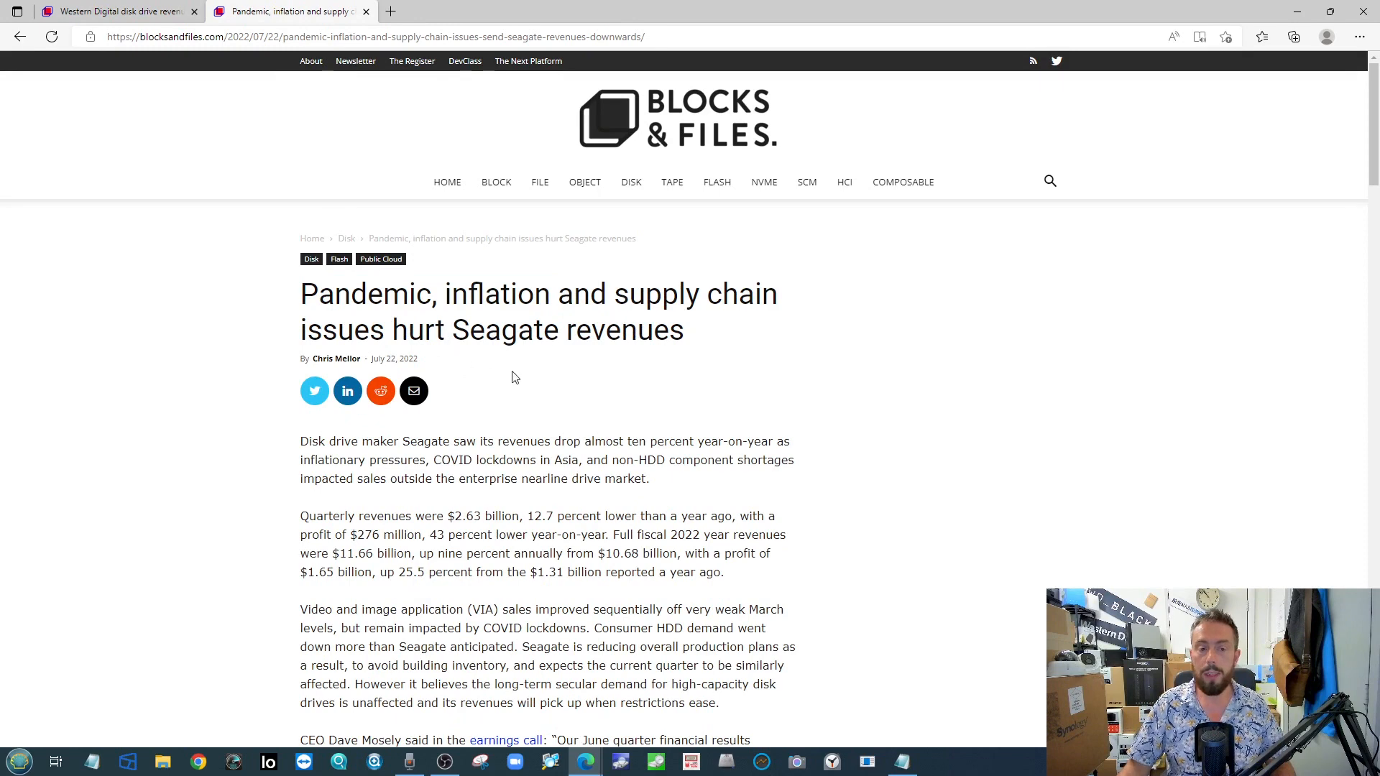
{"action": "left_click", "coordinate": [119, 11]}
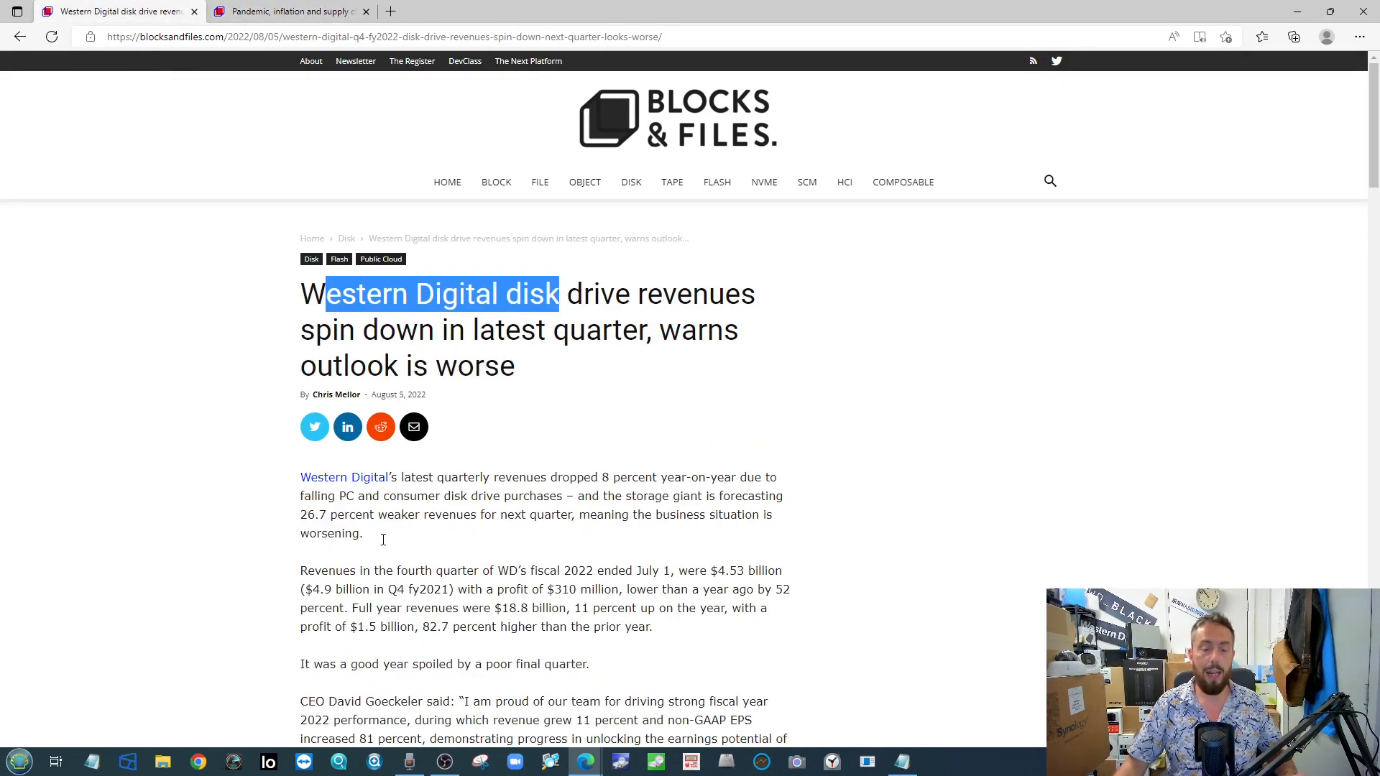
{"action": "scroll", "coordinate": [378, 560], "scroll_direction": "down", "scroll_amount": 2}
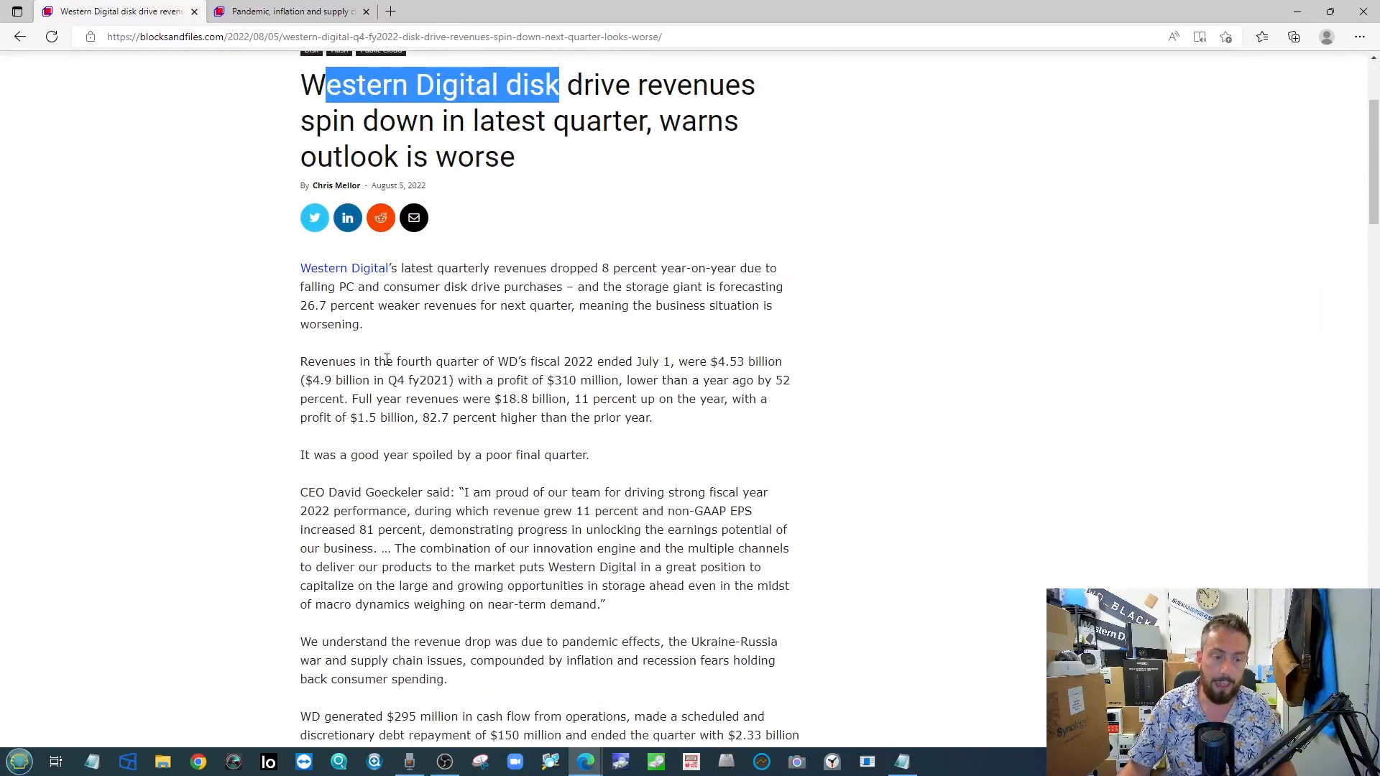
{"action": "left_click_drag", "start_coordinate": [387, 360], "coordinate": [594, 361]}
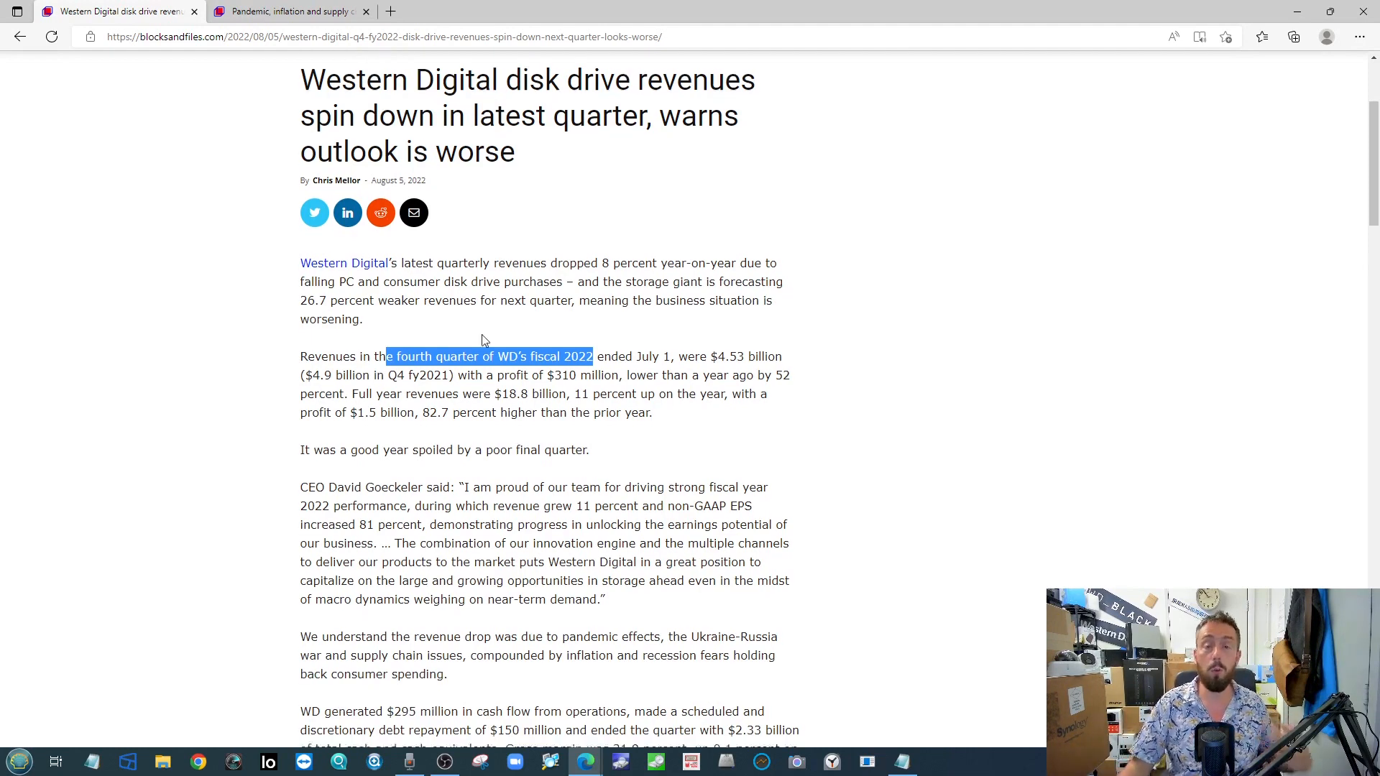
{"action": "scroll", "coordinate": [378, 383], "scroll_direction": "down", "scroll_amount": 2}
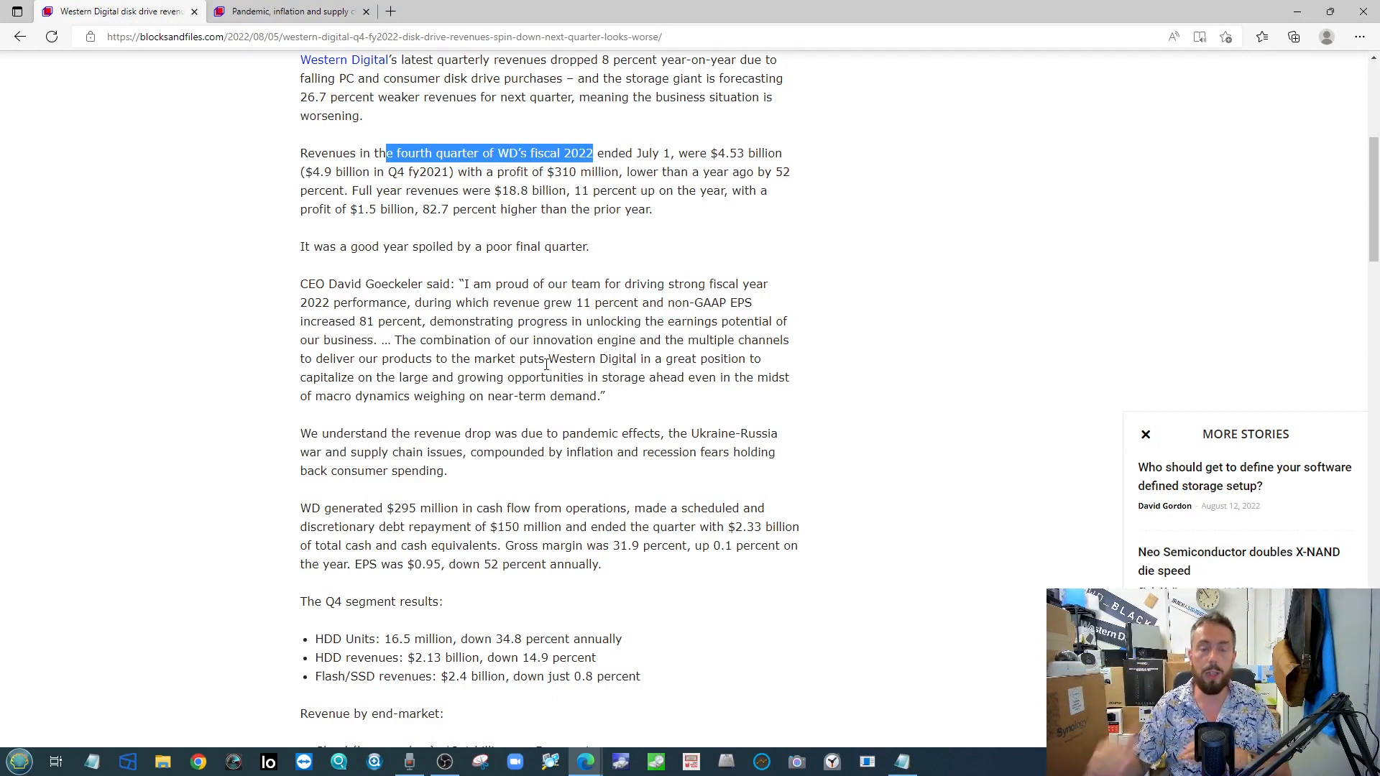
{"action": "scroll", "coordinate": [607, 288], "scroll_direction": "up", "scroll_amount": 5}
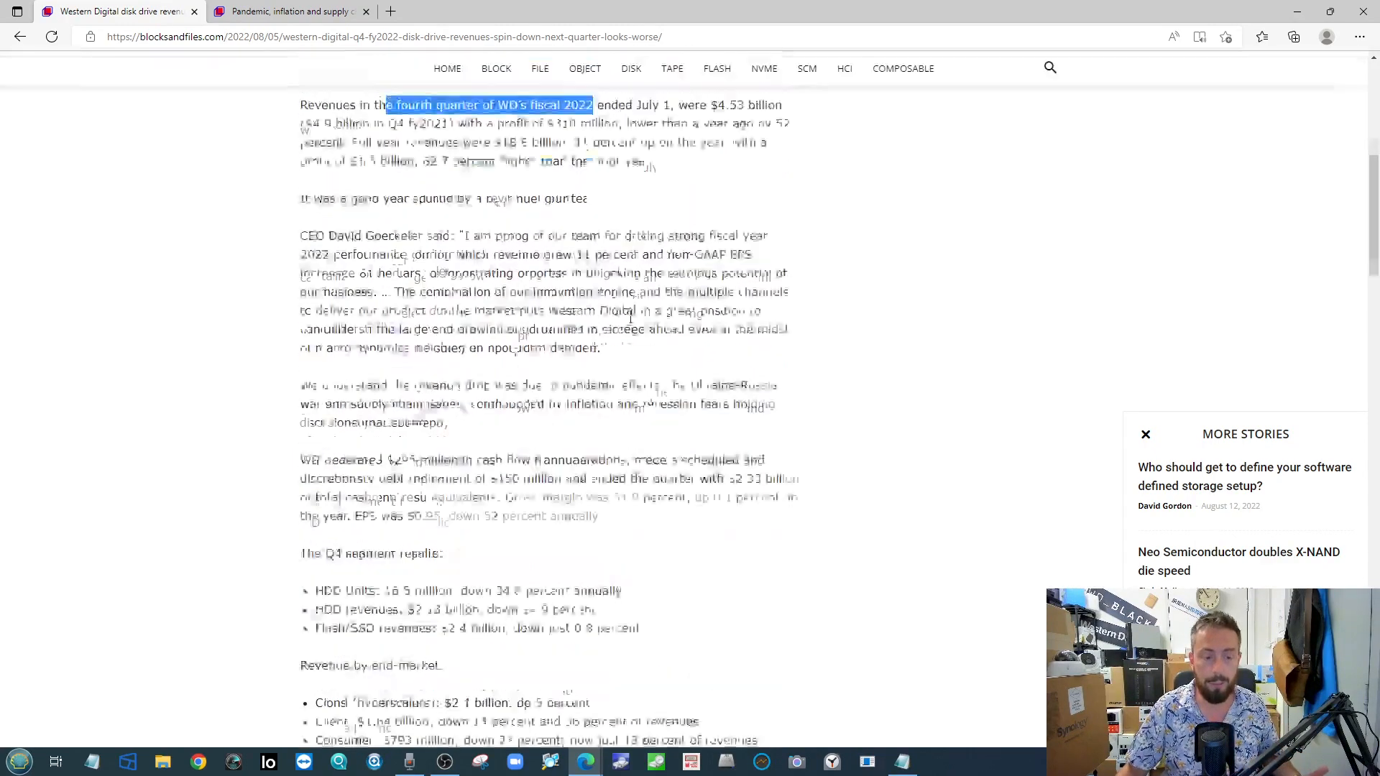
{"action": "scroll", "coordinate": [583, 324], "scroll_direction": "up", "scroll_amount": 5}
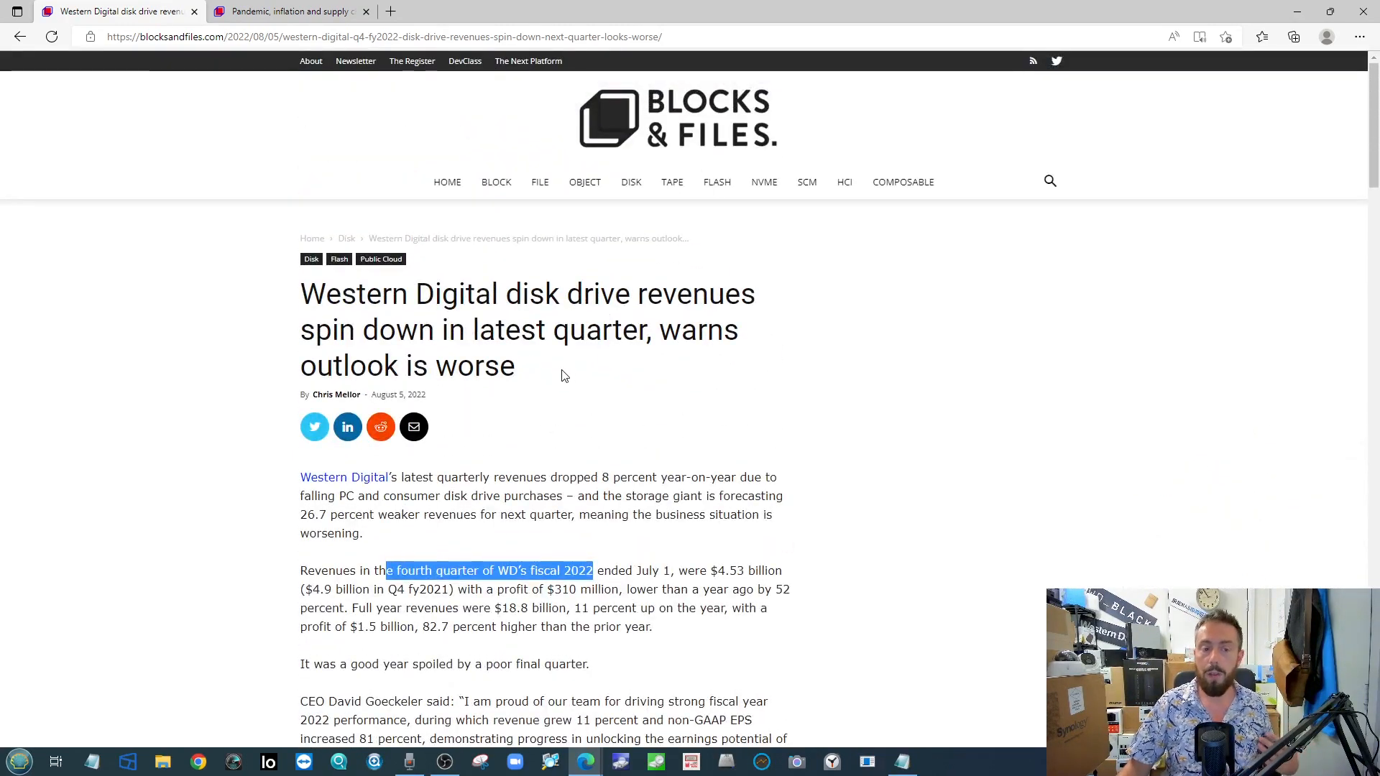
{"action": "scroll", "coordinate": [580, 385], "scroll_direction": "down", "scroll_amount": 5}
{"action": "scroll", "coordinate": [604, 432], "scroll_direction": "down", "scroll_amount": 3}
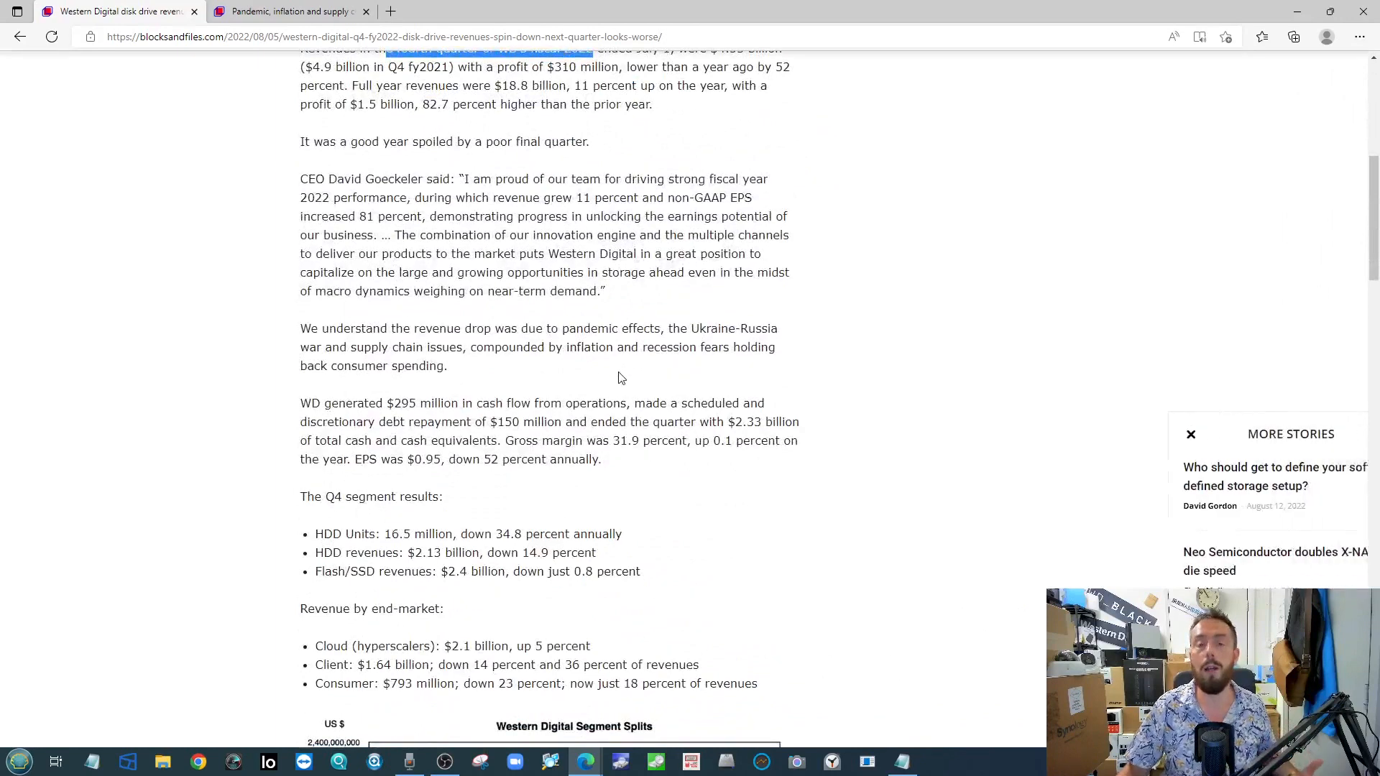
{"action": "scroll", "coordinate": [637, 518], "scroll_direction": "up", "scroll_amount": 2}
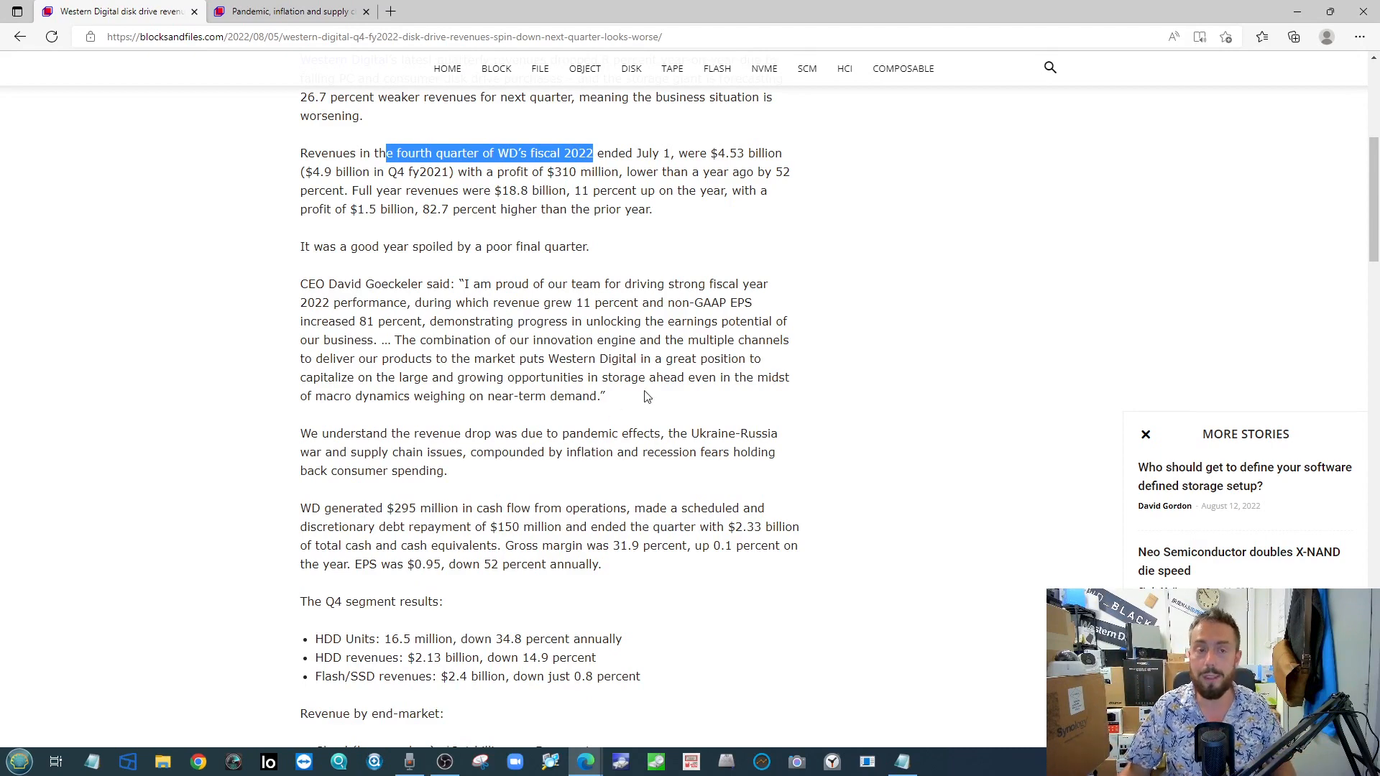
Step: Toggle between the Seagate and Western Digital articles, ending on the Seagate revenues article
{"action": "left_click", "coordinate": [281, 11]}
{"action": "left_click", "coordinate": [118, 11]}
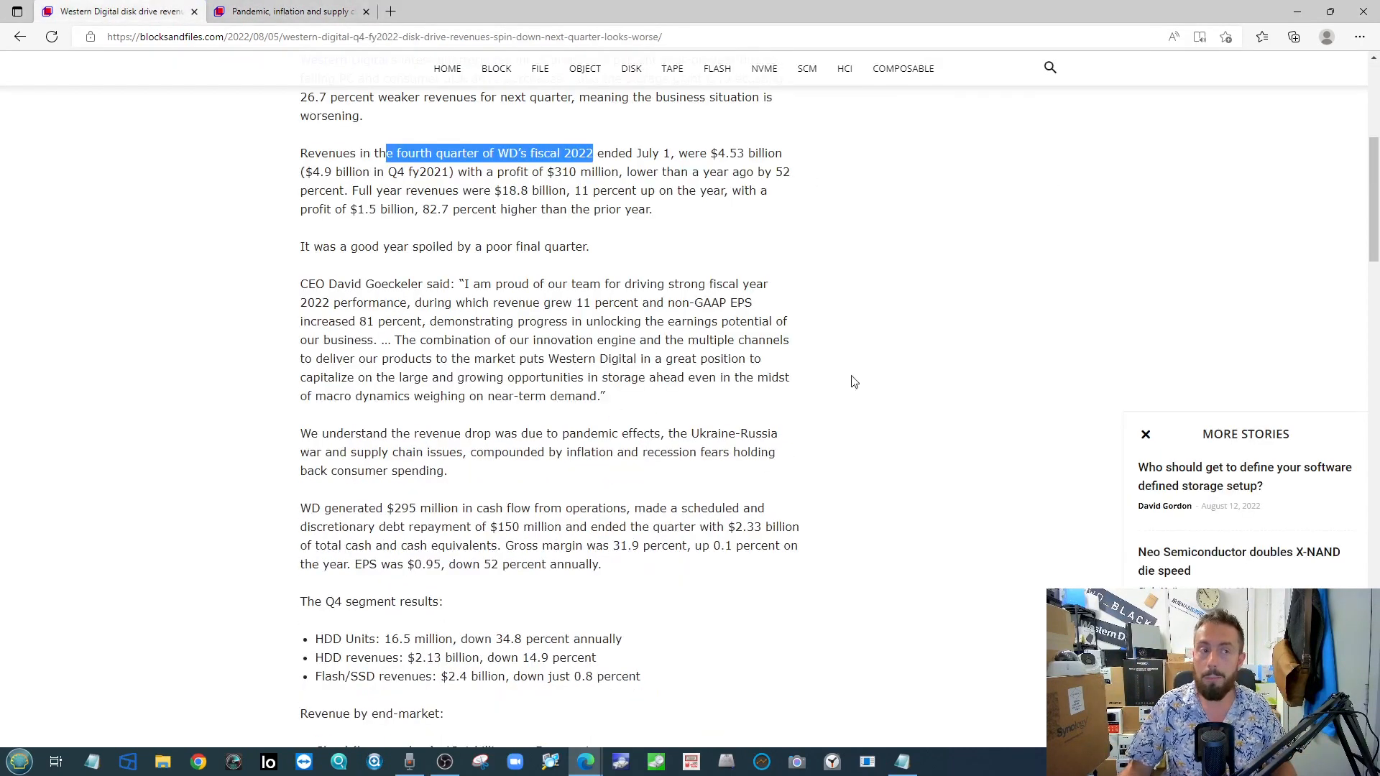
{"action": "scroll", "coordinate": [575, 324], "scroll_direction": "up", "scroll_amount": 5}
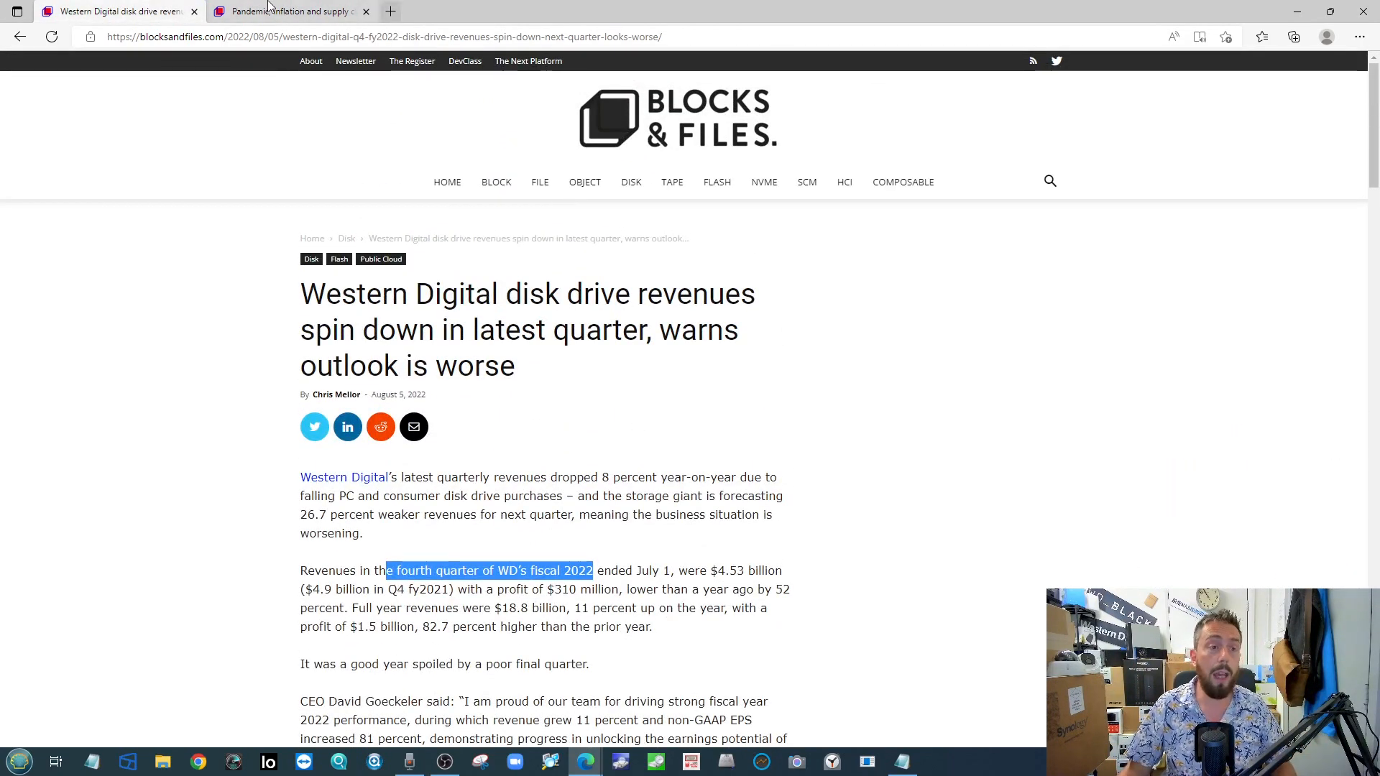
{"action": "left_click", "coordinate": [280, 11]}
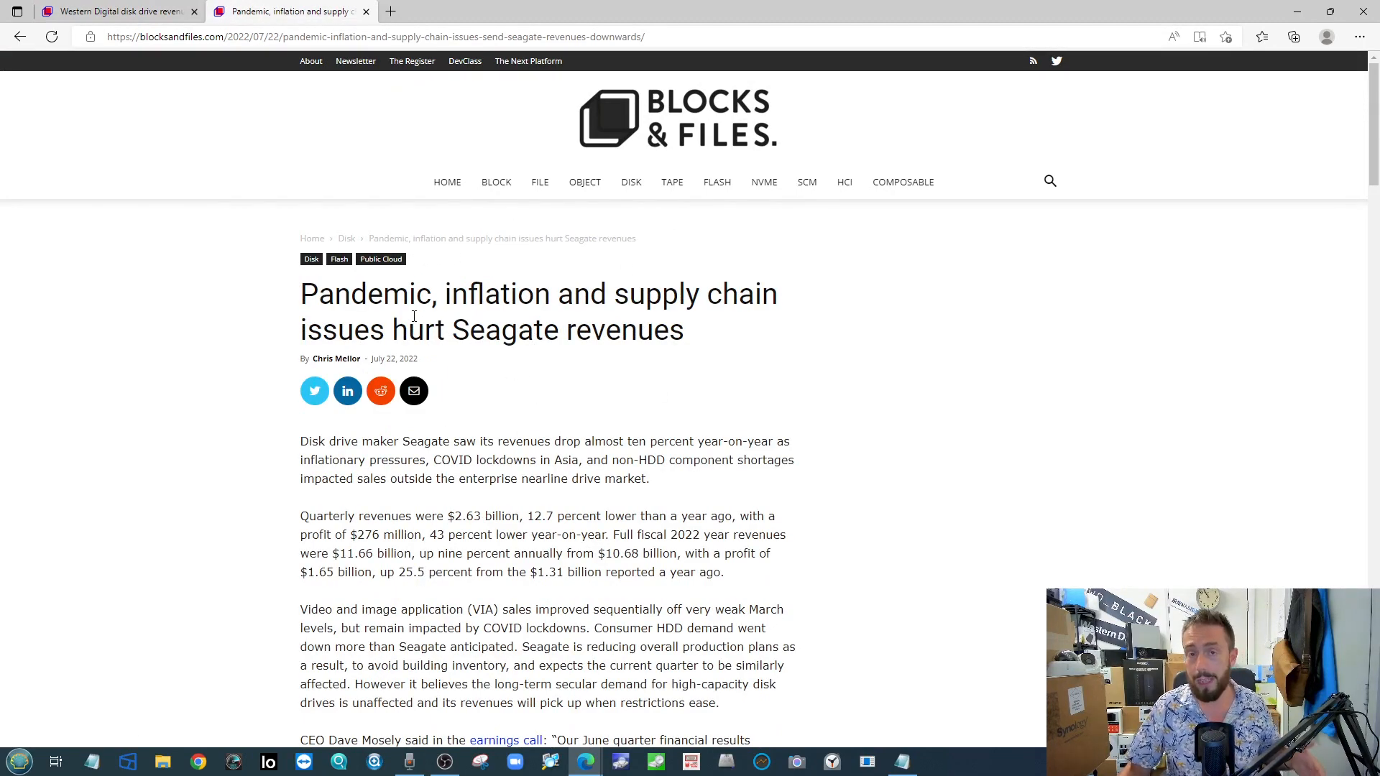
{"action": "scroll", "coordinate": [503, 291], "scroll_direction": "down", "scroll_amount": 1}
{"action": "scroll", "coordinate": [503, 290], "scroll_direction": "down", "scroll_amount": 2}
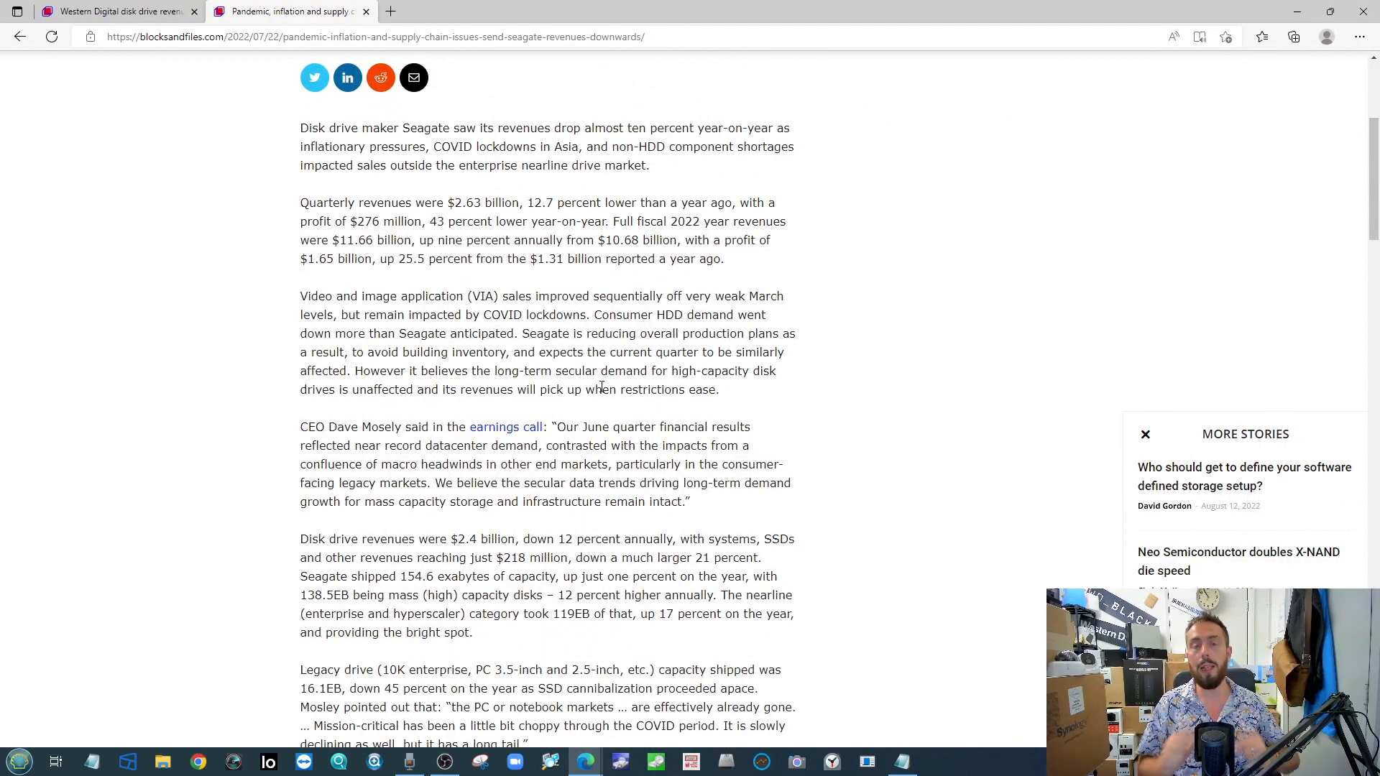
Step: Return from the Seagate tab to the Western Digital article before the TechTarget window appears
{"action": "left_click", "coordinate": [118, 11]}
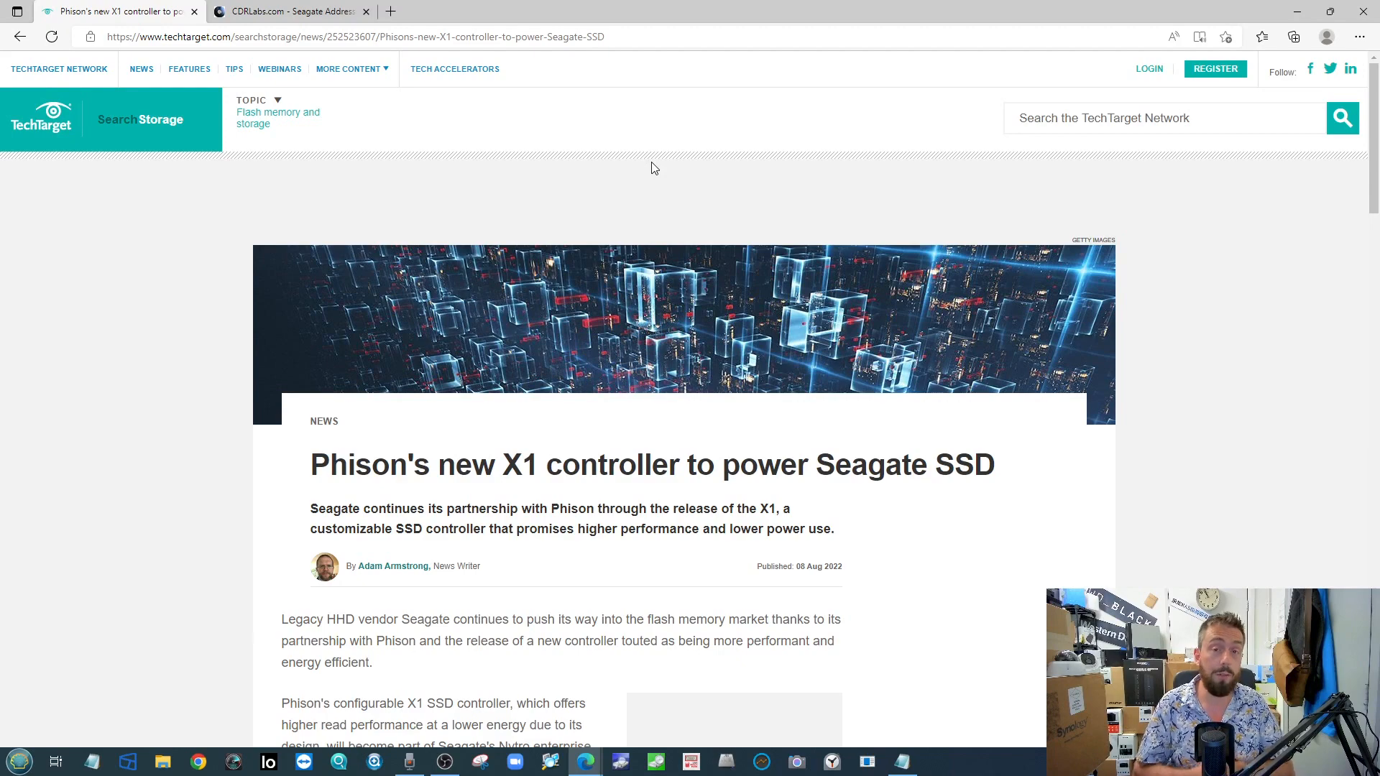
{"action": "scroll", "coordinate": [652, 167], "scroll_direction": "down", "scroll_amount": 3}
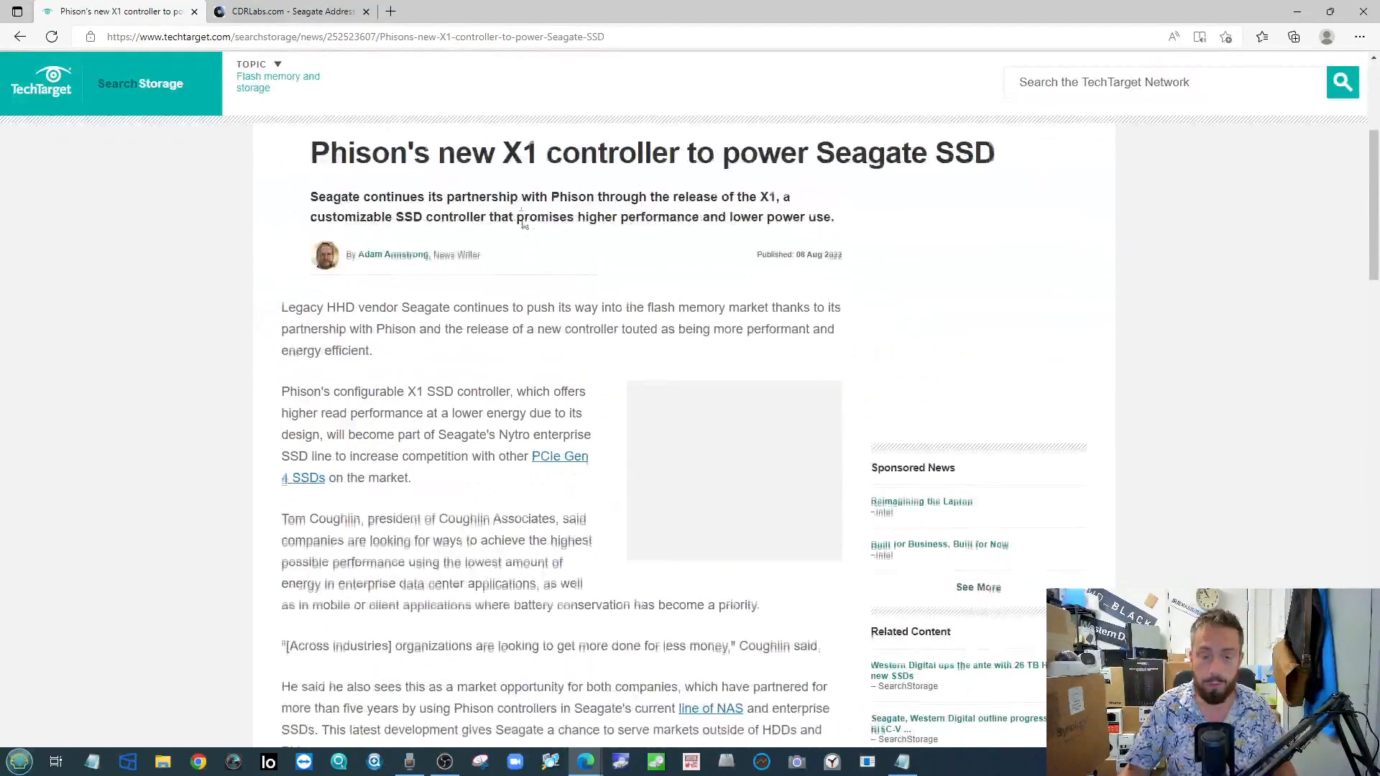
{"action": "left_click_drag", "start_coordinate": [505, 151], "coordinate": [685, 151]}
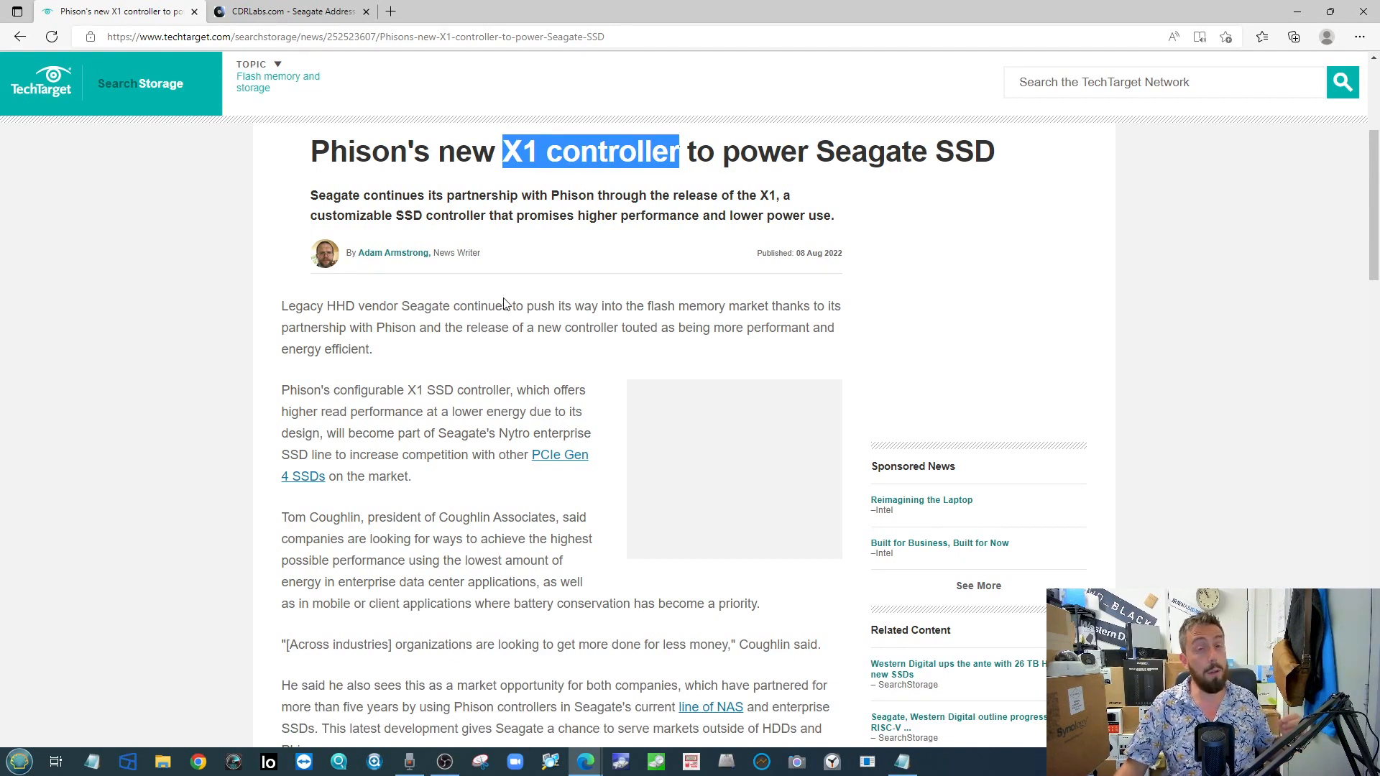
Step: Switch from the Phison X1 article to the CDRLabs tab on Seagate Nytro SSDs
{"action": "left_click", "coordinate": [317, 9]}
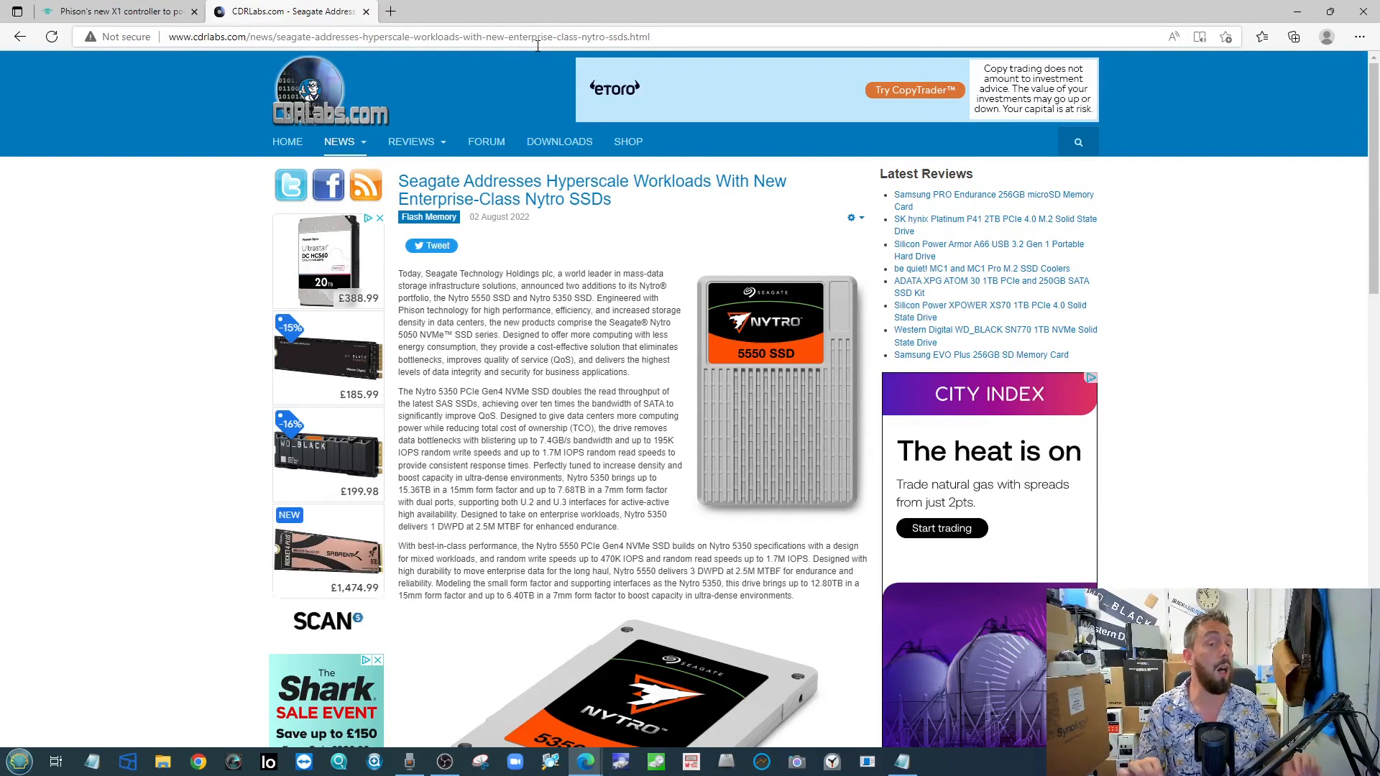
Step: Return to the Phison X1 controller article ahead of the Samsung Newsroom window
{"action": "left_click", "coordinate": [119, 11]}
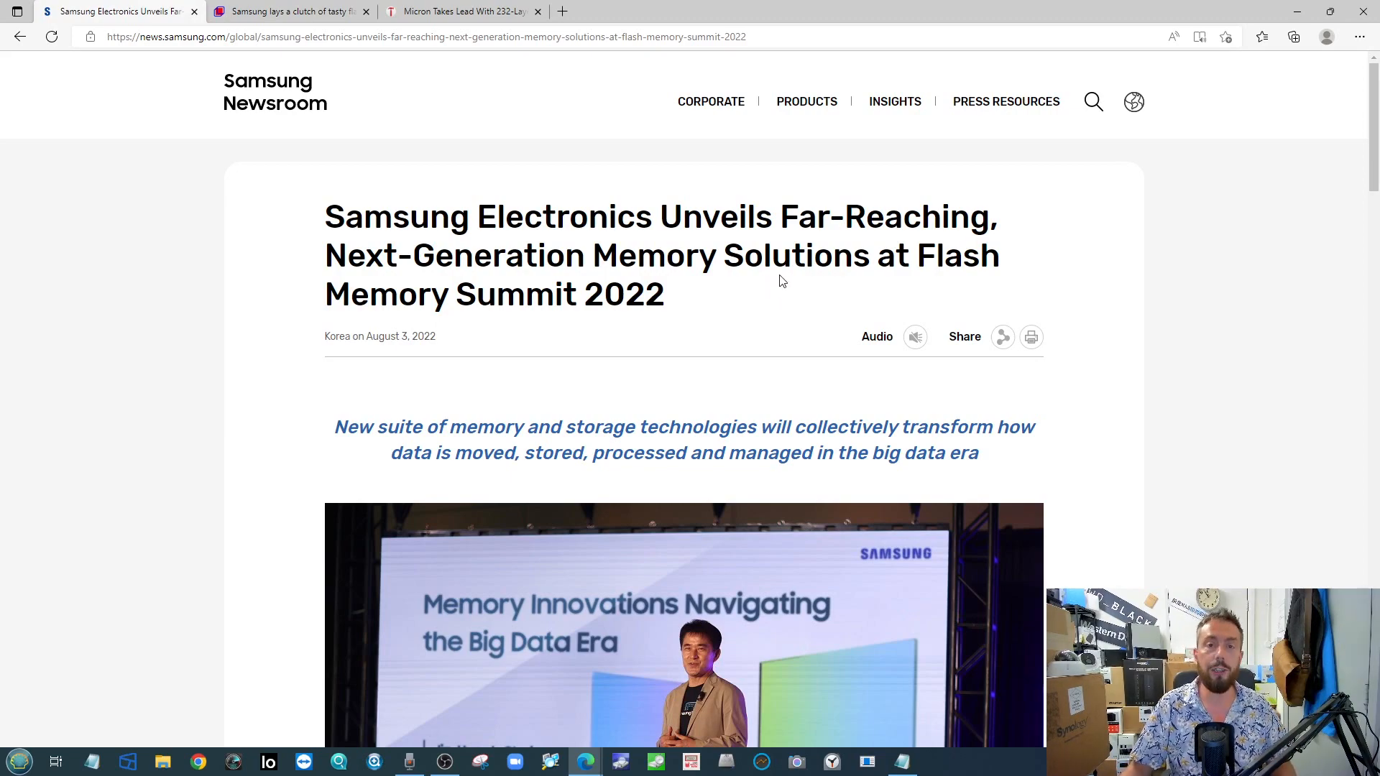
{"action": "scroll", "coordinate": [781, 280], "scroll_direction": "down", "scroll_amount": 2}
{"action": "scroll", "coordinate": [754, 346], "scroll_direction": "down", "scroll_amount": 5}
{"action": "scroll", "coordinate": [706, 414], "scroll_direction": "down", "scroll_amount": 2}
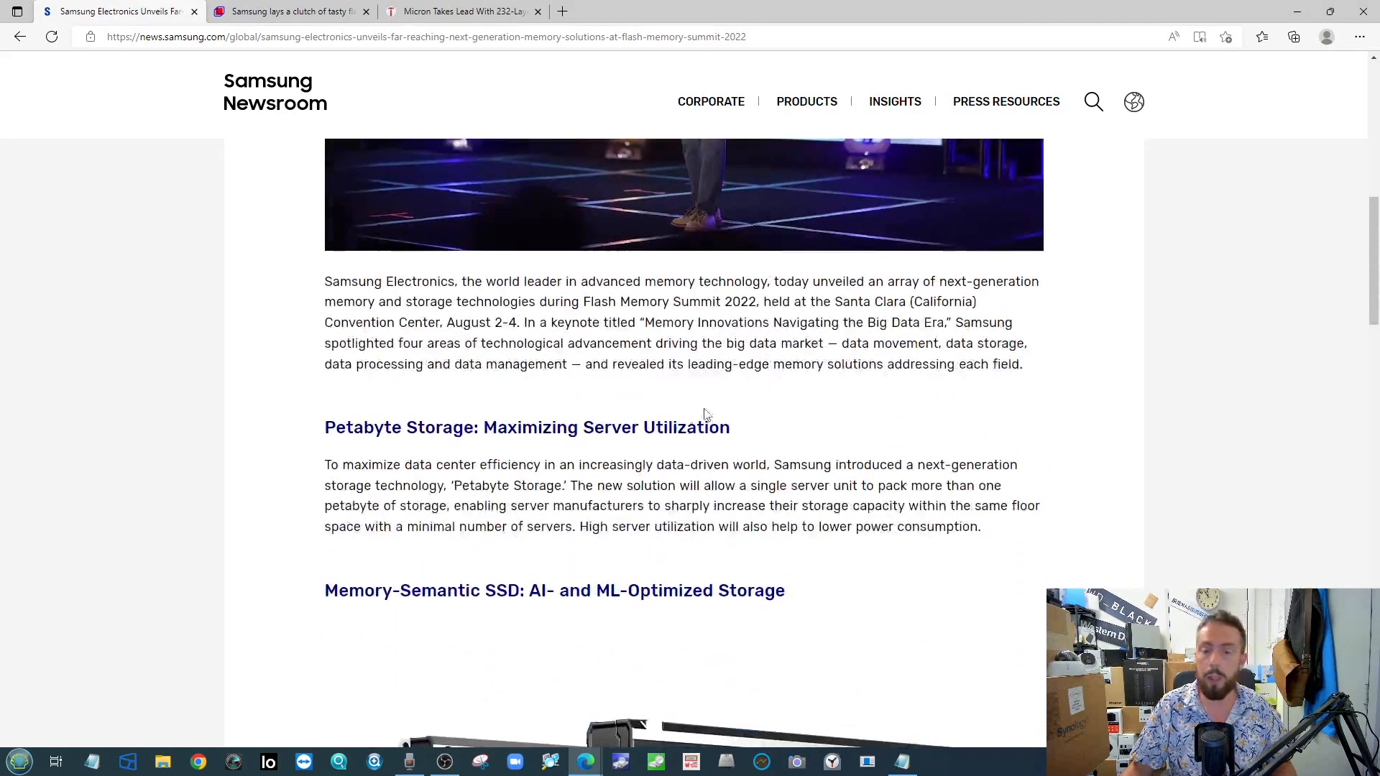
{"action": "scroll", "coordinate": [690, 421], "scroll_direction": "down", "scroll_amount": 3}
{"action": "scroll", "coordinate": [653, 388], "scroll_direction": "down", "scroll_amount": 2}
{"action": "scroll", "coordinate": [652, 387], "scroll_direction": "down", "scroll_amount": 3}
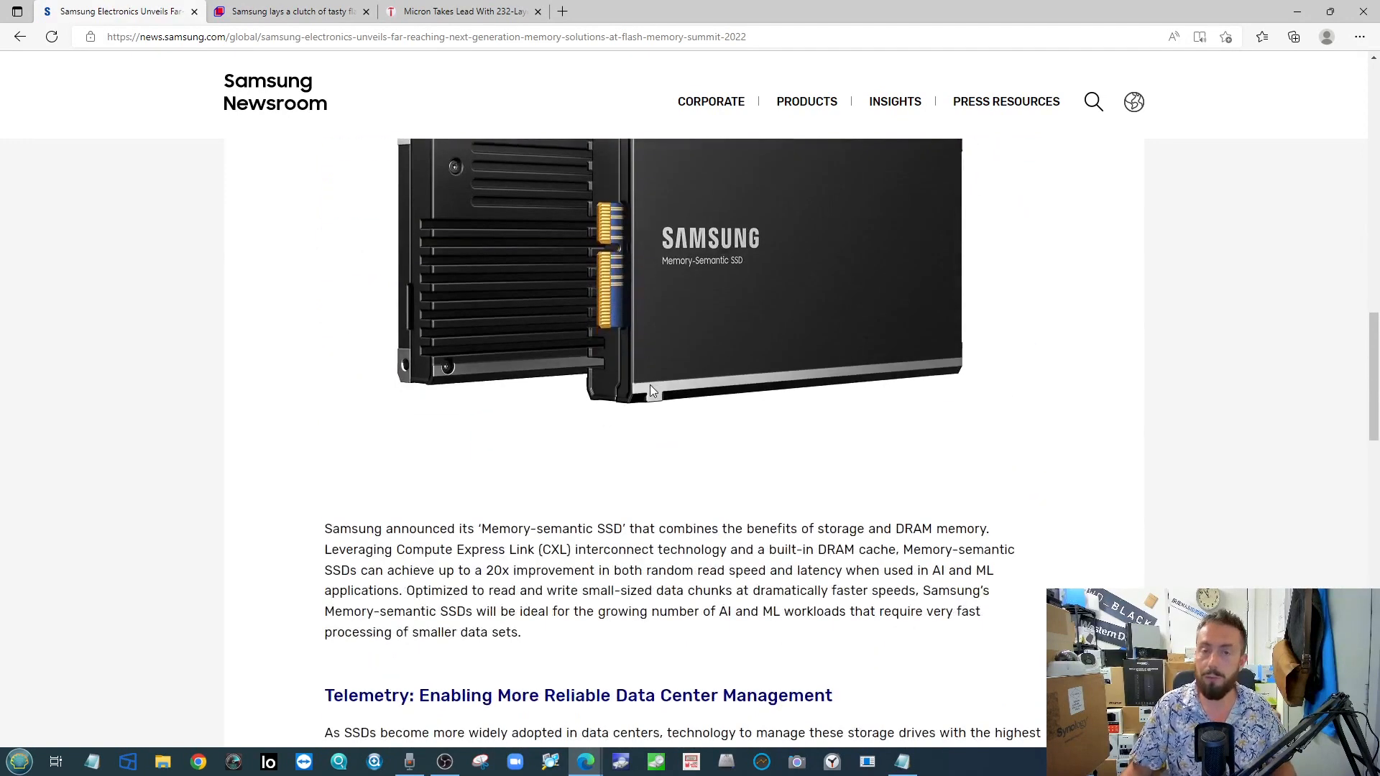
{"action": "scroll", "coordinate": [905, 410], "scroll_direction": "down", "scroll_amount": 1}
{"action": "scroll", "coordinate": [922, 418], "scroll_direction": "down", "scroll_amount": 1}
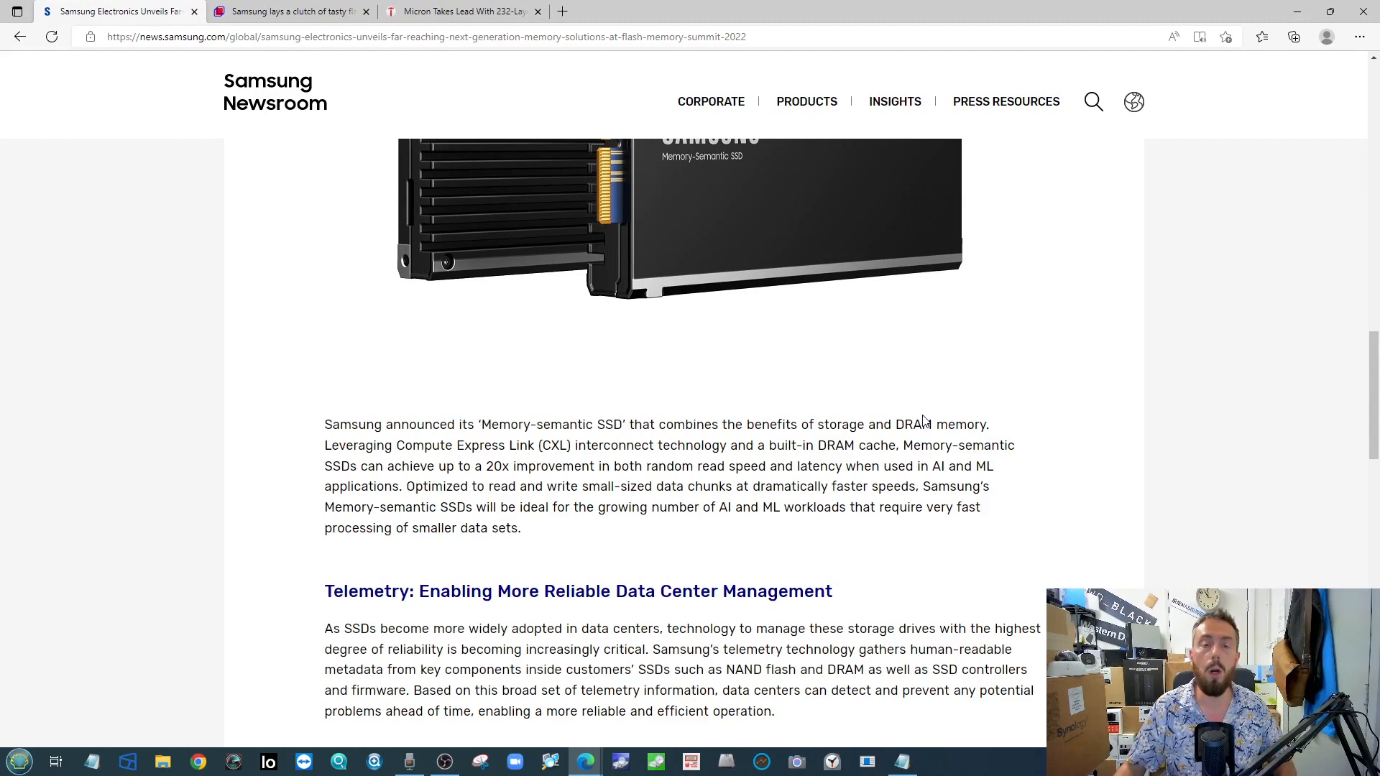
{"action": "scroll", "coordinate": [957, 427], "scroll_direction": "up", "scroll_amount": 1}
{"action": "scroll", "coordinate": [900, 417], "scroll_direction": "up", "scroll_amount": 1}
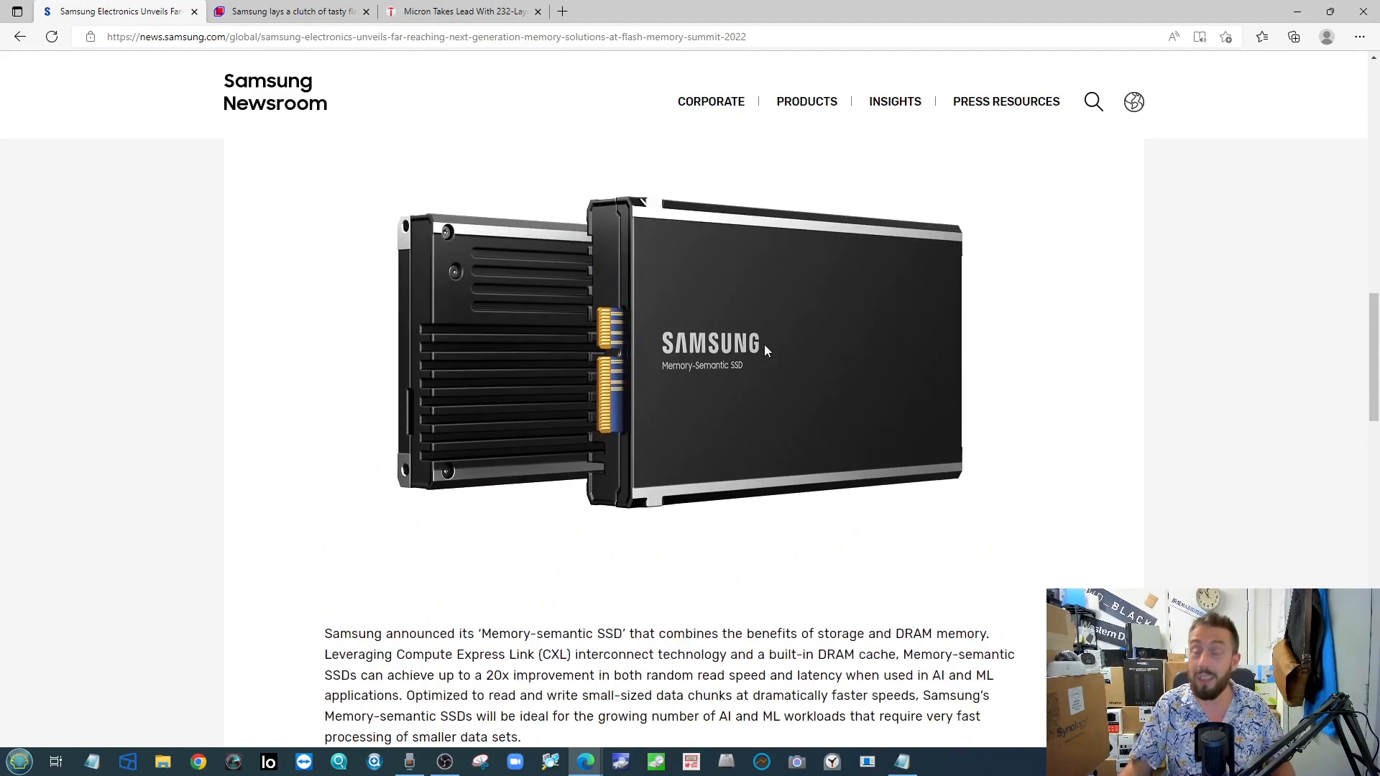
{"action": "scroll", "coordinate": [718, 374], "scroll_direction": "up", "scroll_amount": 1}
Step: Switch from Samsung Newsroom to the Blocks & Files article on Samsung's FMS 2022 drives
{"action": "left_click", "coordinate": [292, 11]}
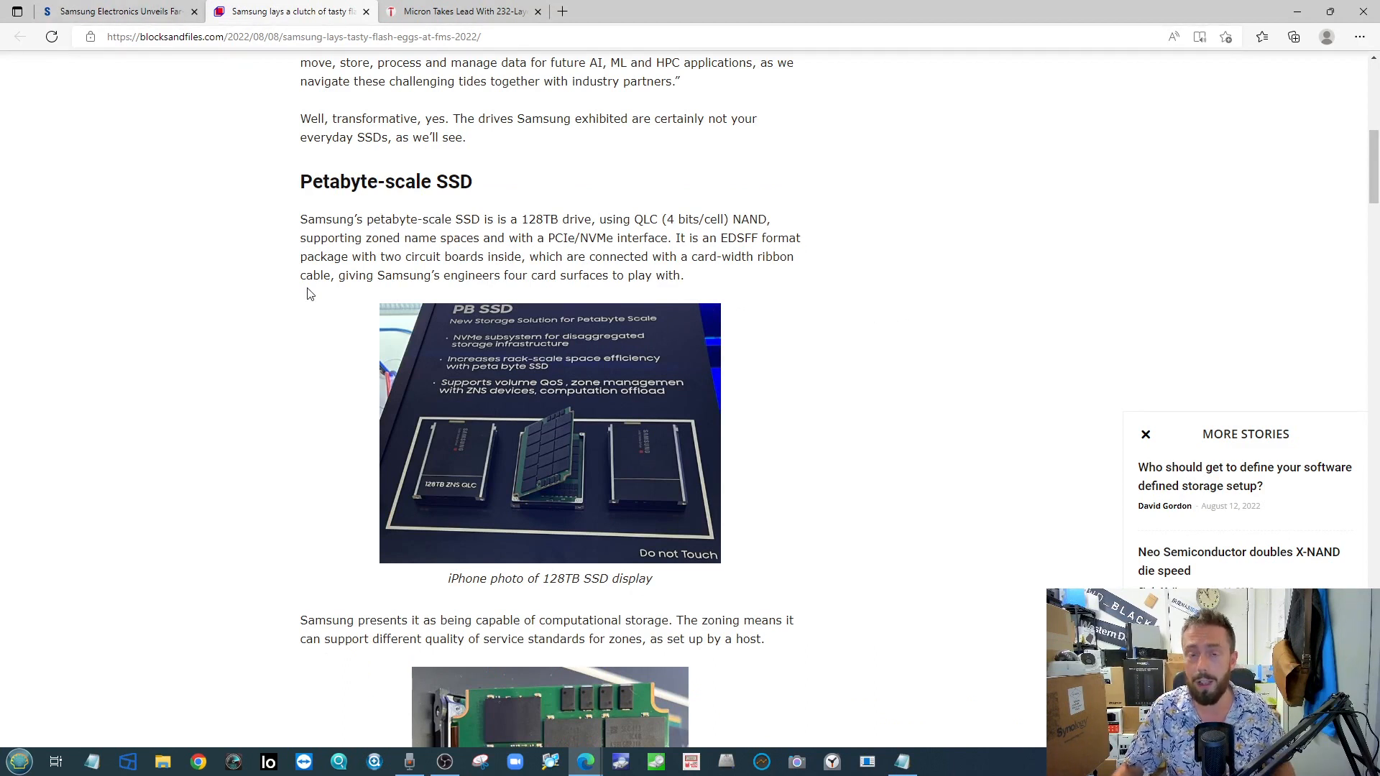
Step: Highlight the Petabyte-scale SSD heading, 'QLC' and '128TB', then move to the Micron 232-layer NAND article
{"action": "triple_click", "coordinate": [304, 186]}
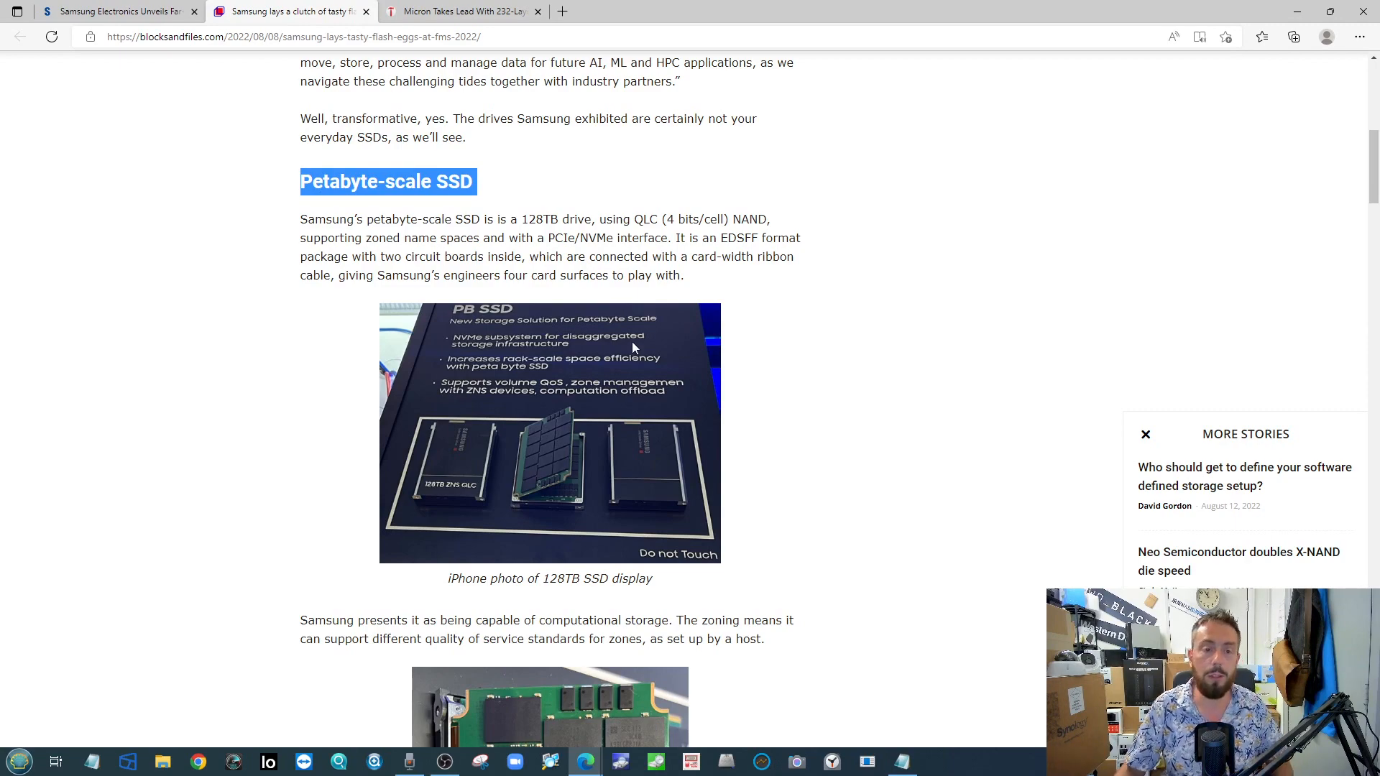
{"action": "scroll", "coordinate": [632, 342], "scroll_direction": "up", "scroll_amount": 1}
{"action": "scroll", "coordinate": [812, 384], "scroll_direction": "down", "scroll_amount": 2}
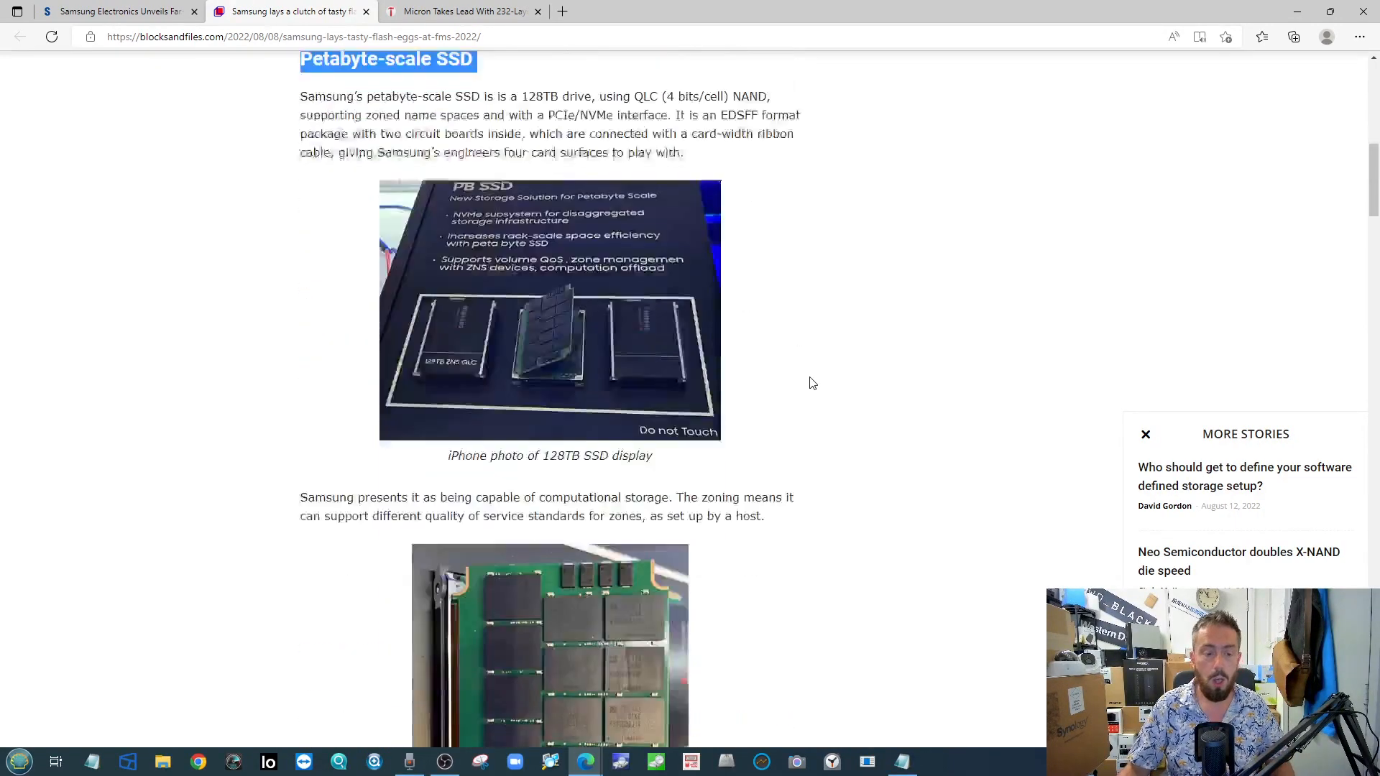
{"action": "scroll", "coordinate": [812, 384], "scroll_direction": "down", "scroll_amount": 5}
{"action": "scroll", "coordinate": [811, 383], "scroll_direction": "down", "scroll_amount": 4}
{"action": "scroll", "coordinate": [608, 503], "scroll_direction": "up", "scroll_amount": 2}
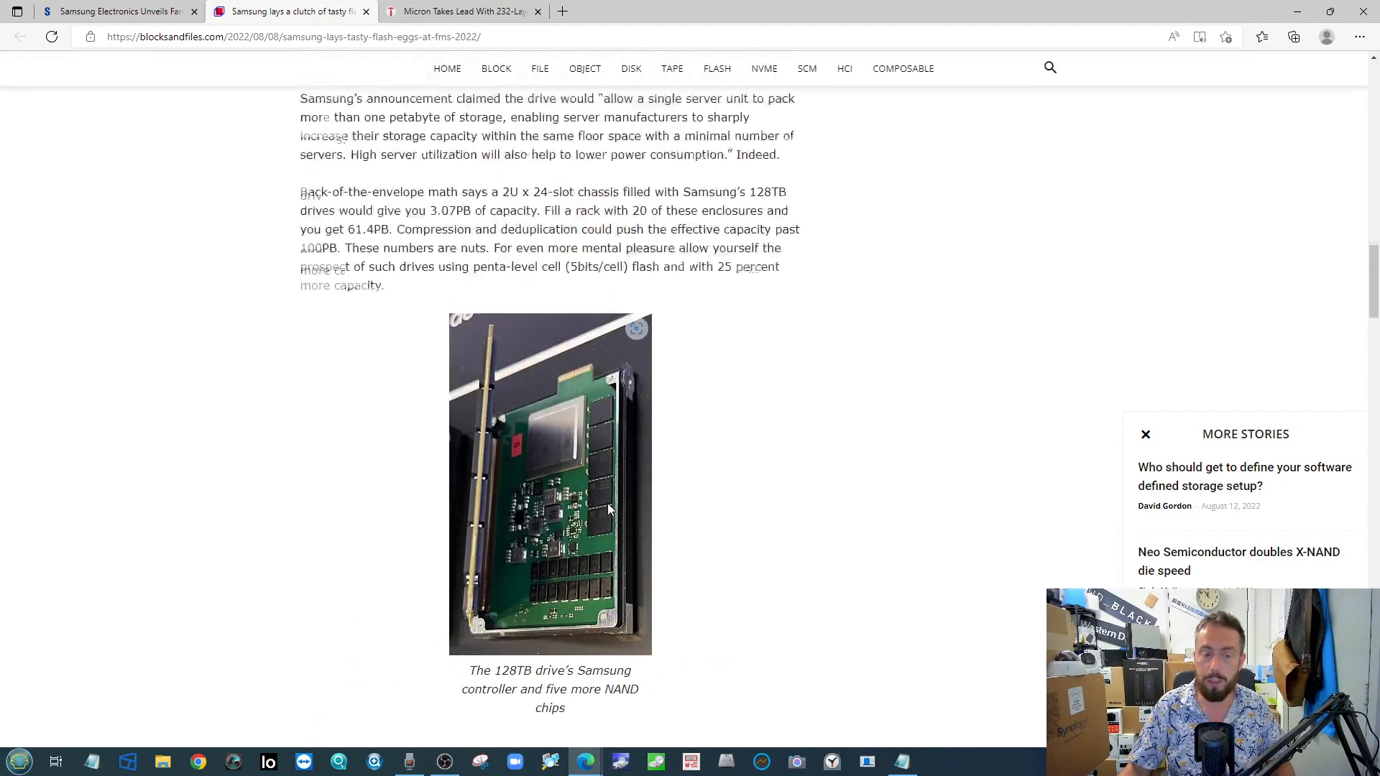
{"action": "scroll", "coordinate": [607, 504], "scroll_direction": "up", "scroll_amount": 5}
{"action": "scroll", "coordinate": [627, 510], "scroll_direction": "up", "scroll_amount": 3}
{"action": "scroll", "coordinate": [599, 518], "scroll_direction": "up", "scroll_amount": 2}
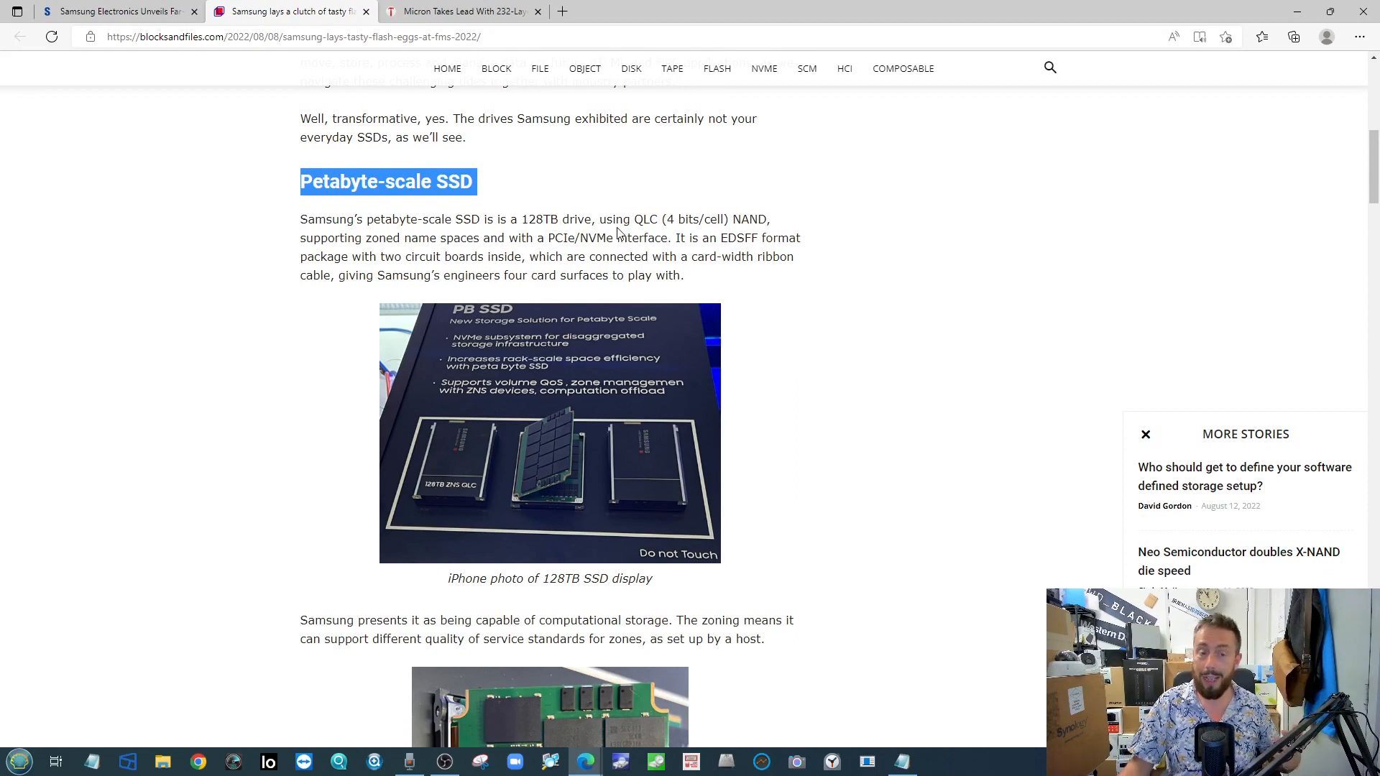
{"action": "left_click_drag", "start_coordinate": [635, 219], "coordinate": [657, 221]}
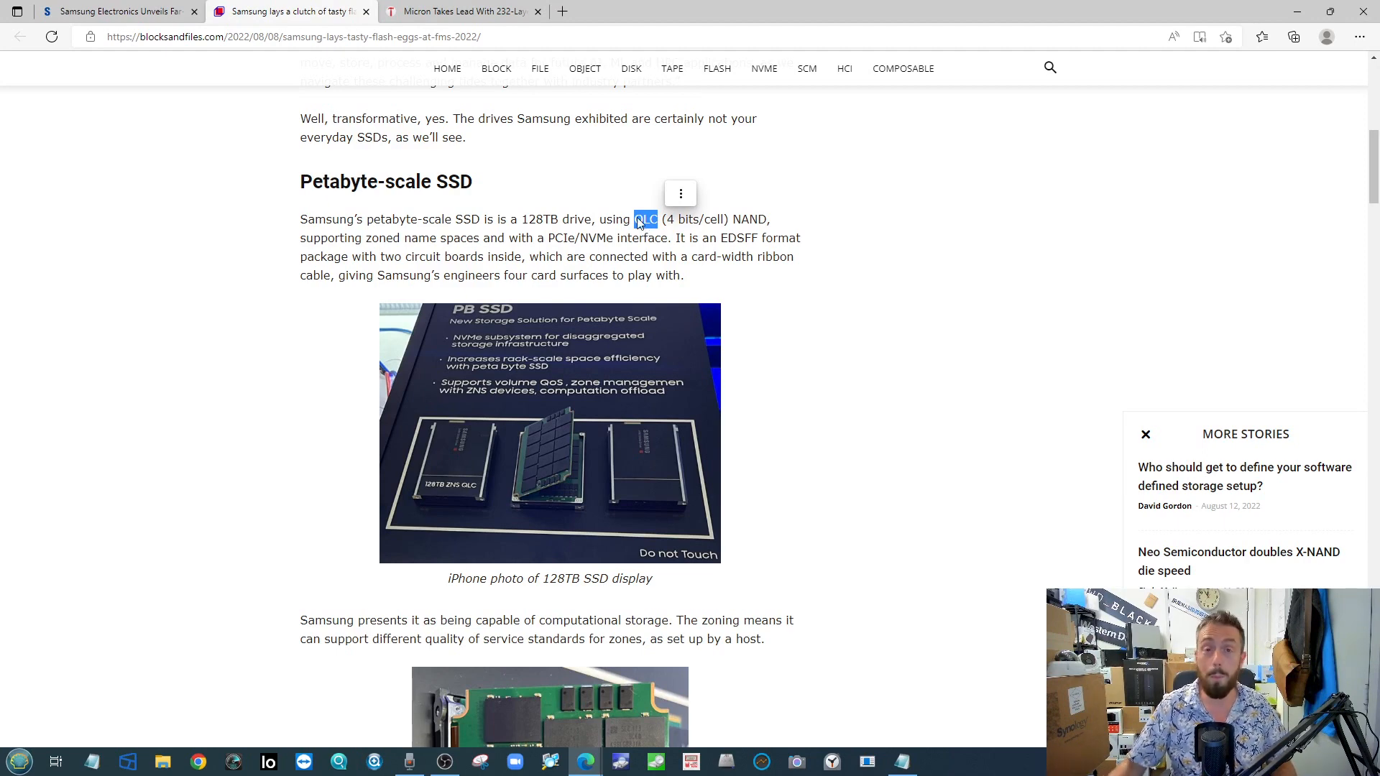
{"action": "left_click", "coordinate": [680, 193]}
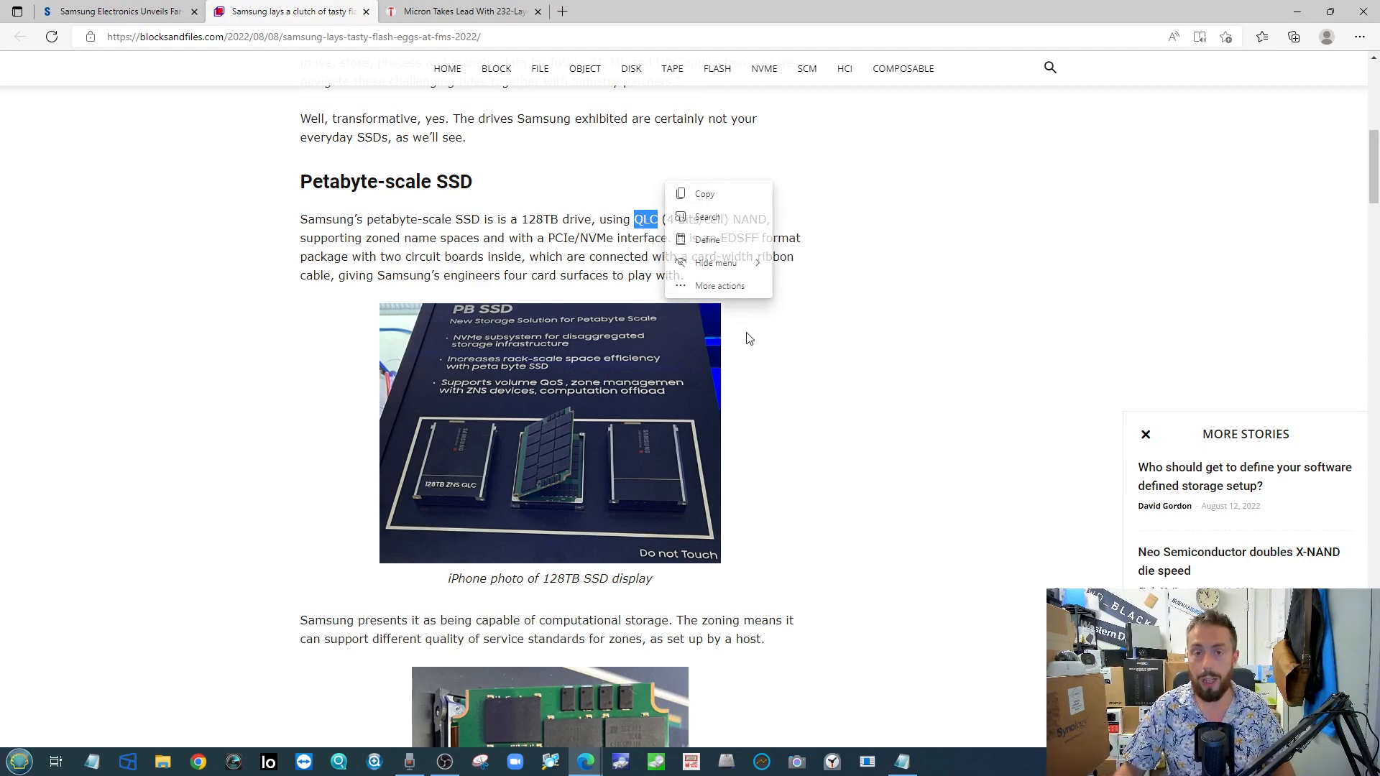
{"action": "left_click", "coordinate": [538, 219]}
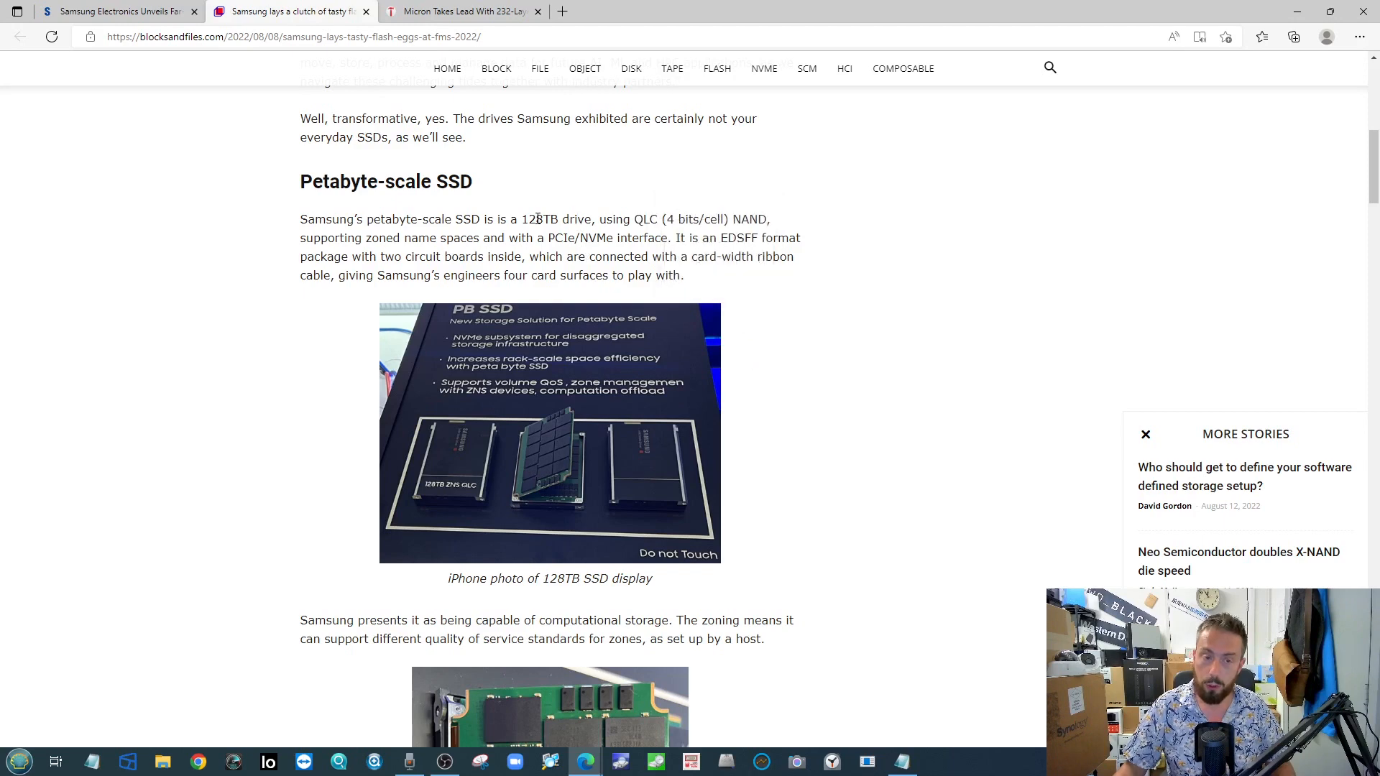
{"action": "left_click_drag", "start_coordinate": [520, 219], "coordinate": [558, 219]}
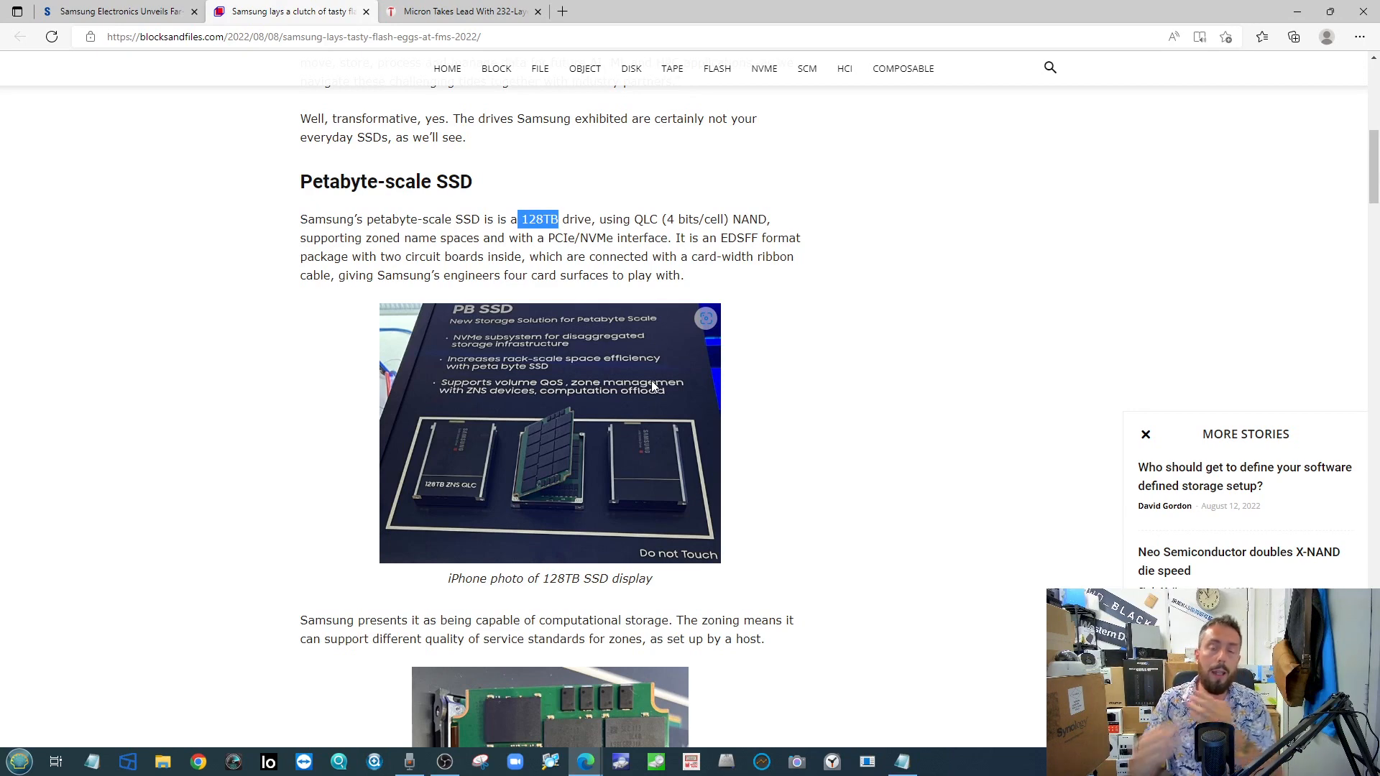
{"action": "left_click", "coordinate": [465, 10]}
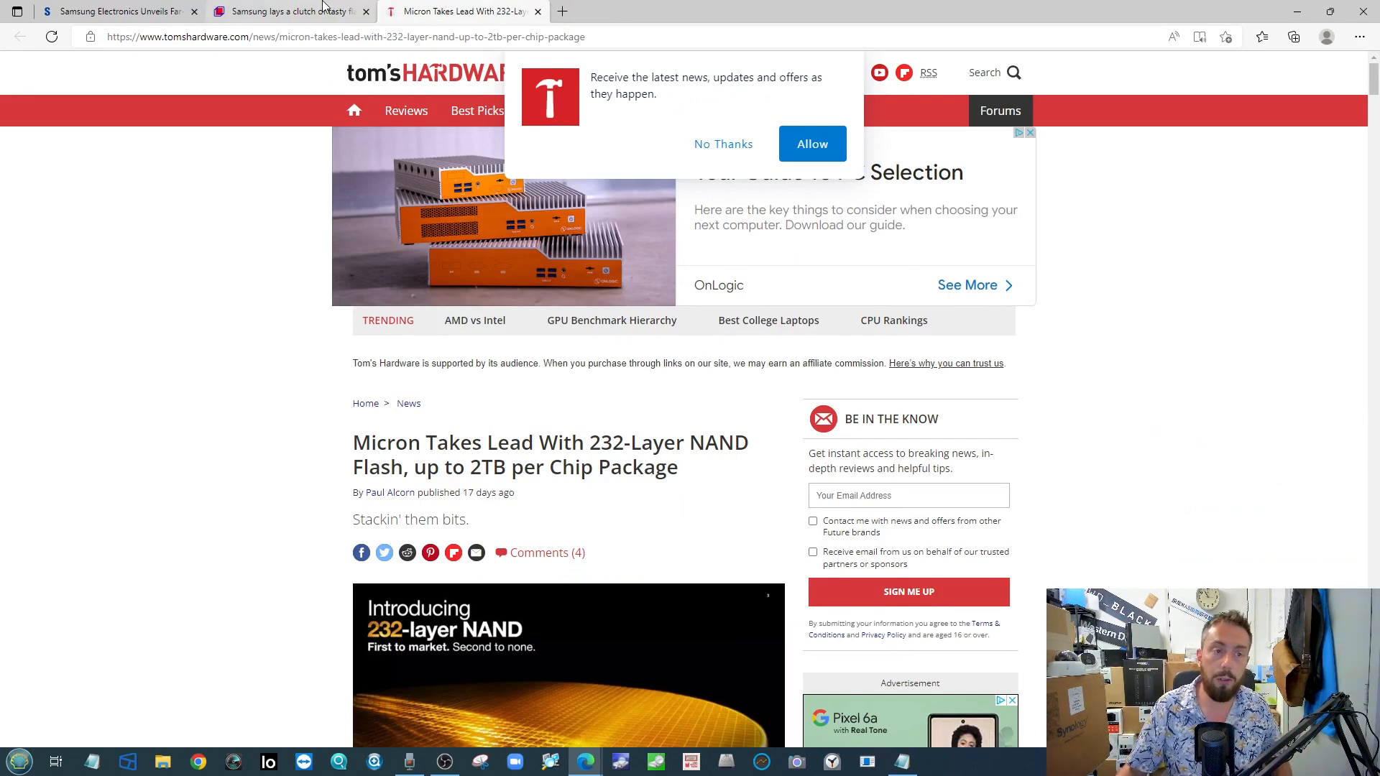
Step: Hop back to Blocks & Files and return to the Micron article, dismissing its notification prompt
{"action": "left_click", "coordinate": [285, 11]}
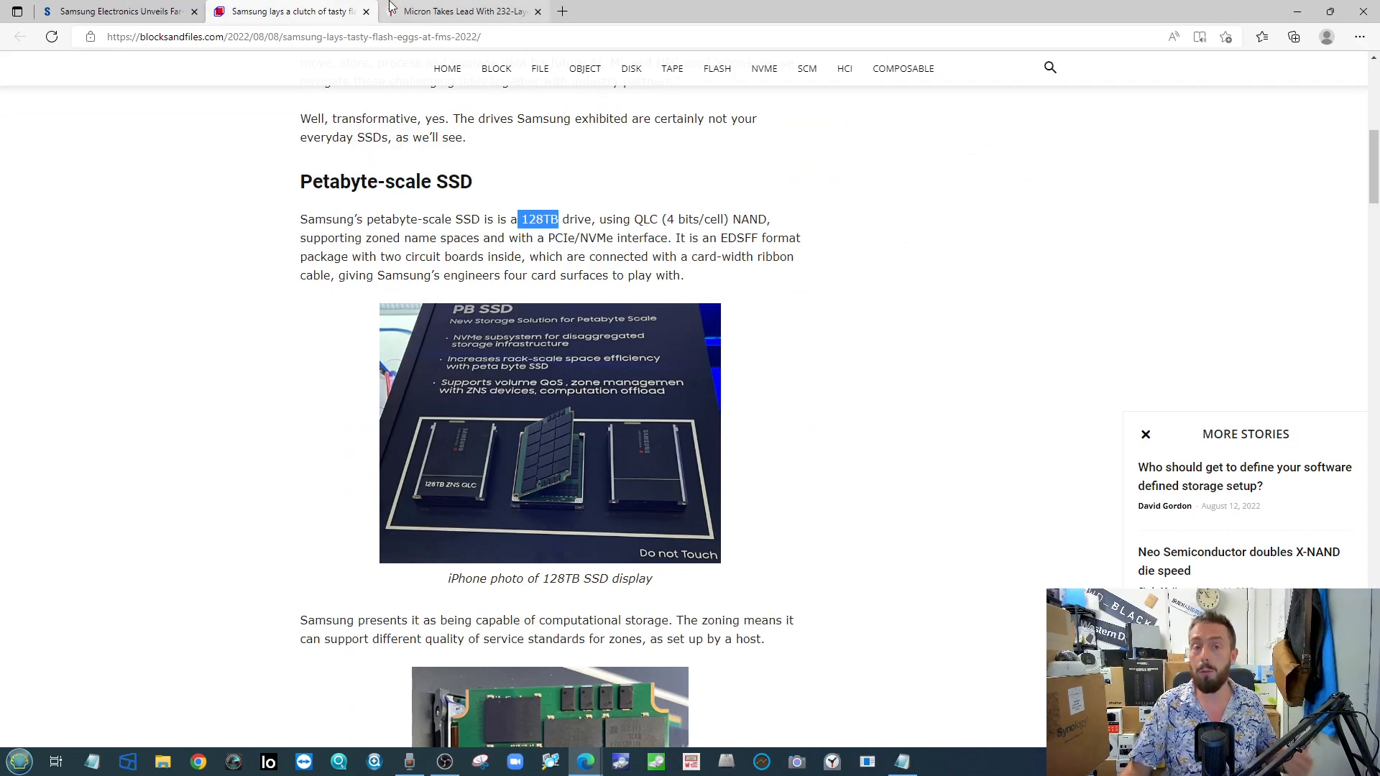
{"action": "left_click", "coordinate": [467, 11]}
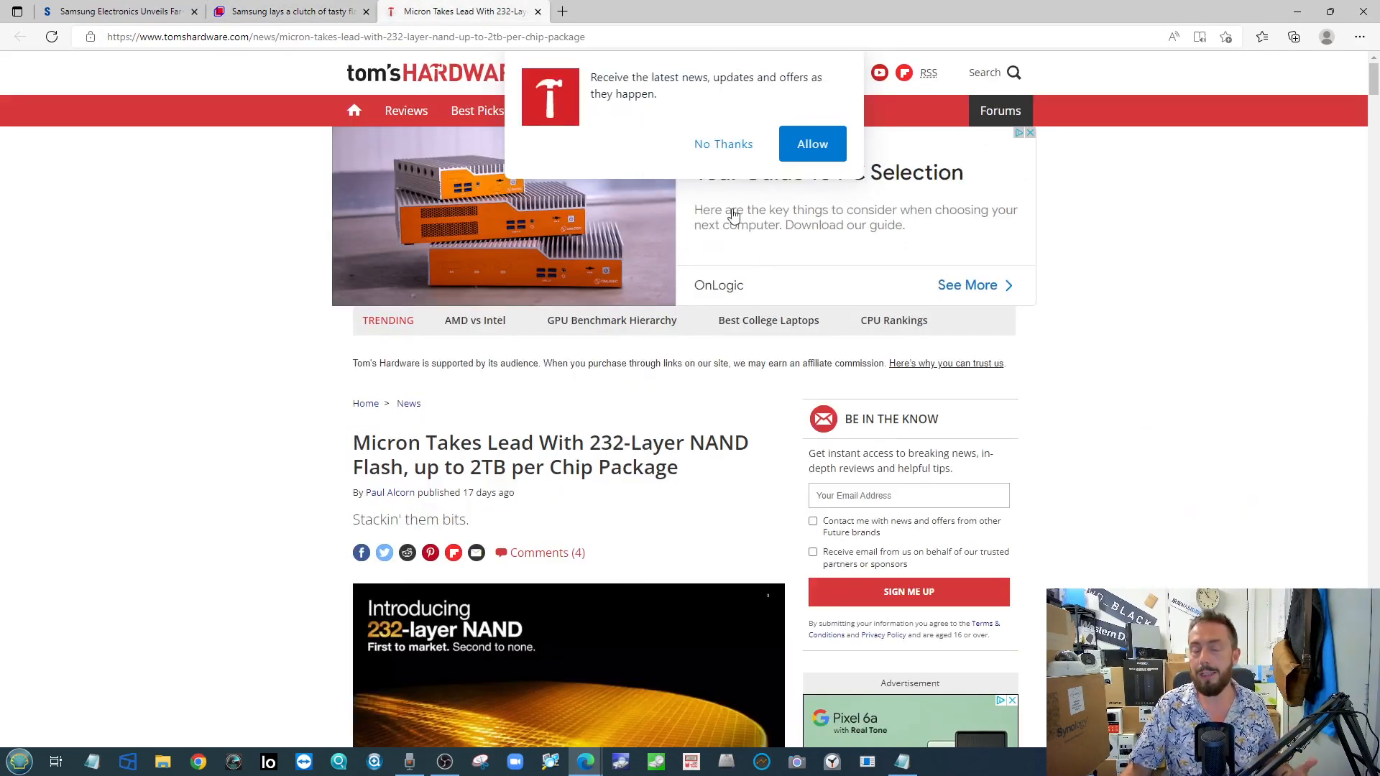
{"action": "left_click", "coordinate": [724, 145]}
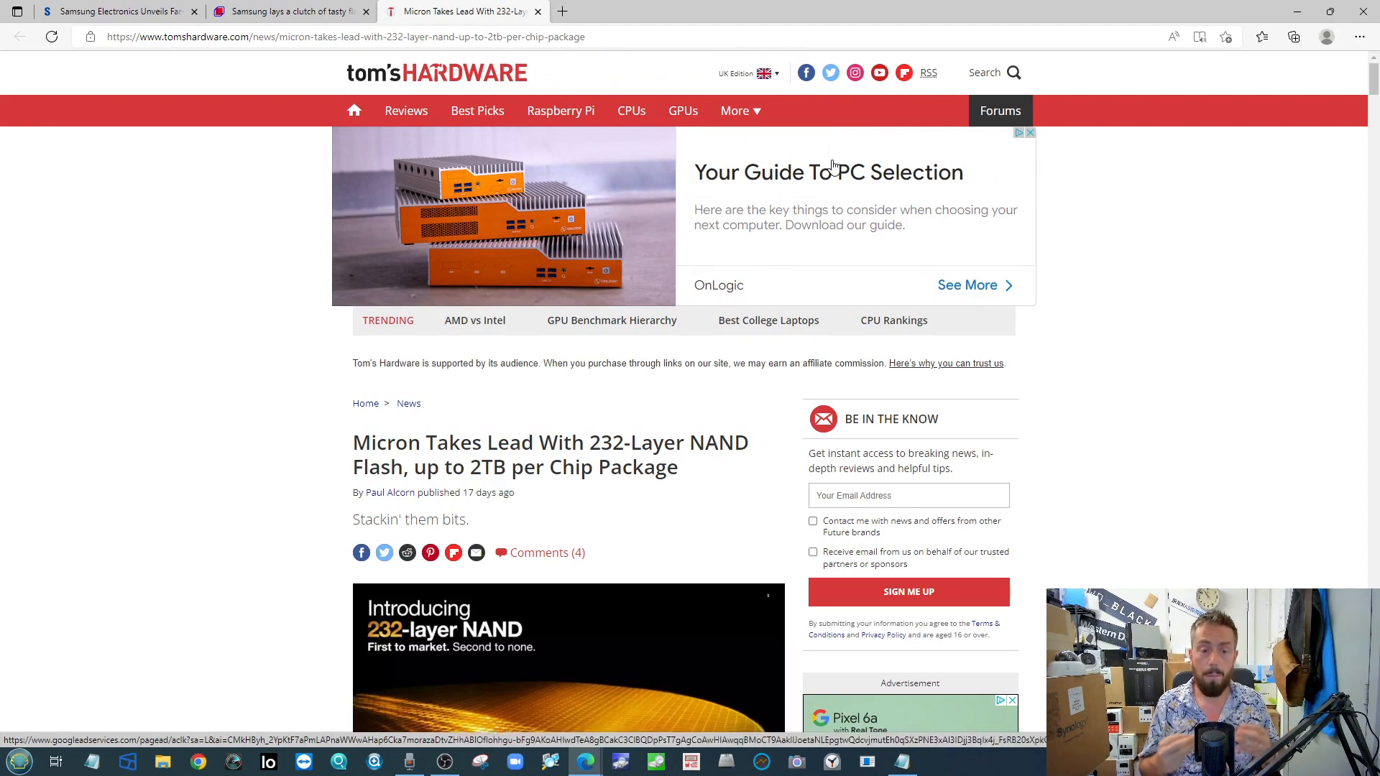
{"action": "scroll", "coordinate": [833, 165], "scroll_direction": "down", "scroll_amount": 1}
{"action": "left_click_drag", "start_coordinate": [590, 339], "coordinate": [653, 345]}
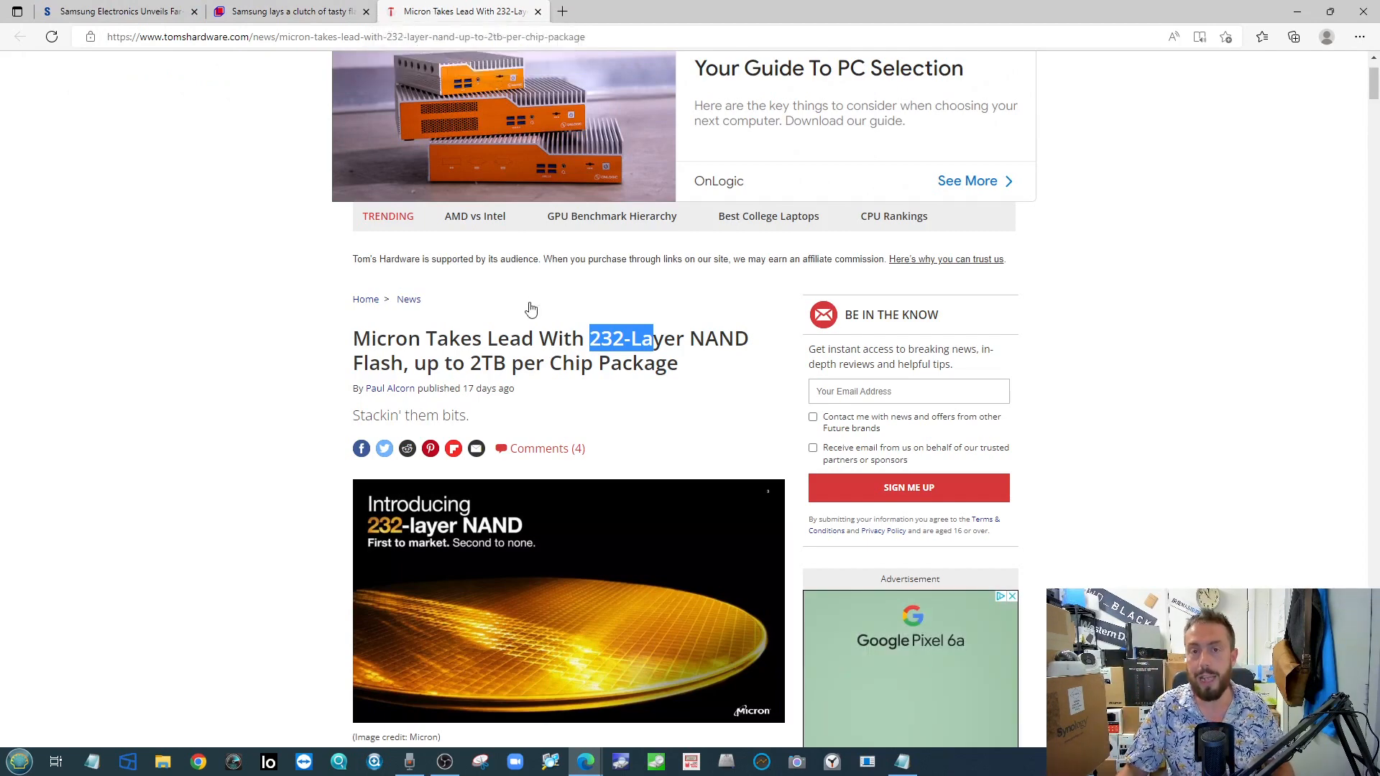
{"action": "scroll", "coordinate": [545, 395], "scroll_direction": "up", "scroll_amount": 2}
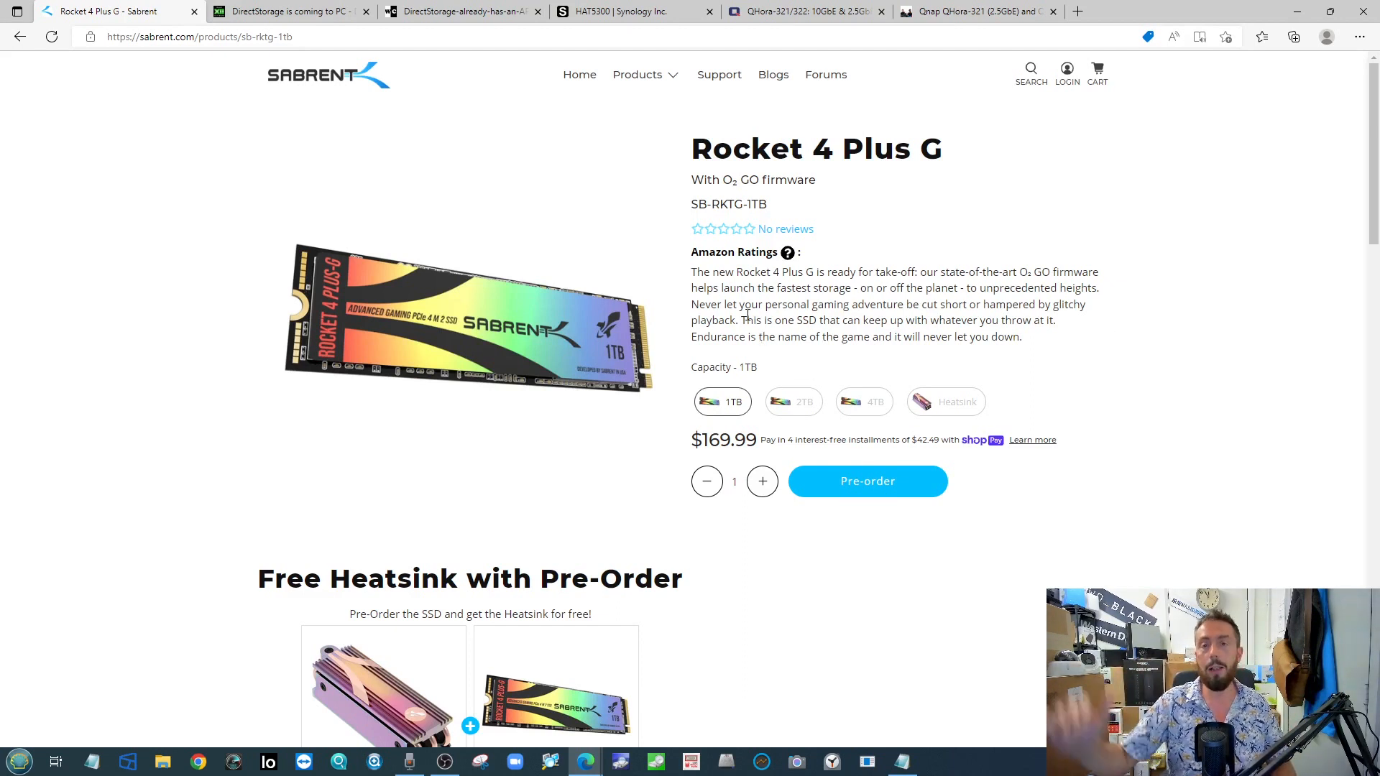
Step: Highlight 'O₂ GO' on the Sabrent page, then 'DirectStorage' in the DirectX blog post title with its context options
{"action": "left_click_drag", "start_coordinate": [722, 180], "coordinate": [752, 180]}
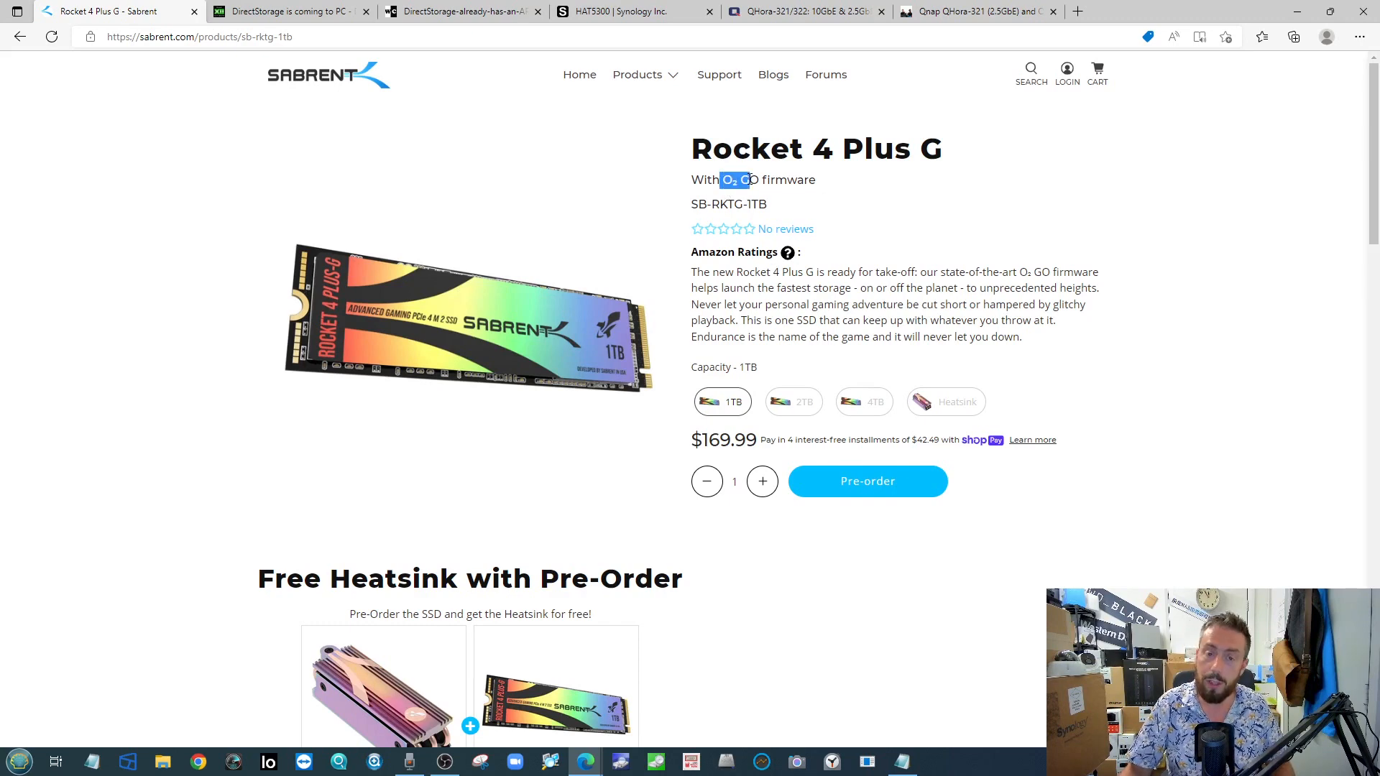
{"action": "left_click", "coordinate": [853, 199]}
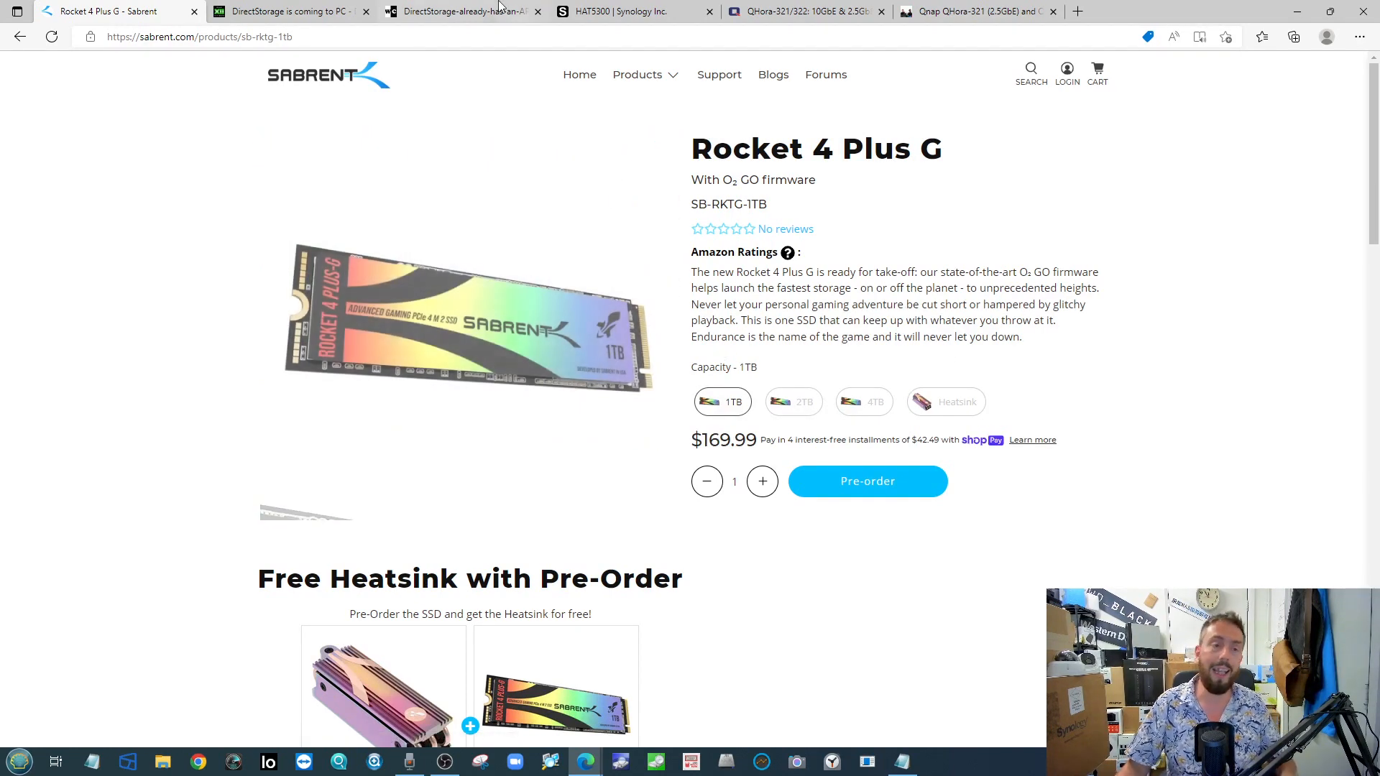
{"action": "left_click", "coordinate": [286, 11]}
{"action": "left_click_drag", "start_coordinate": [548, 169], "coordinate": [673, 170]}
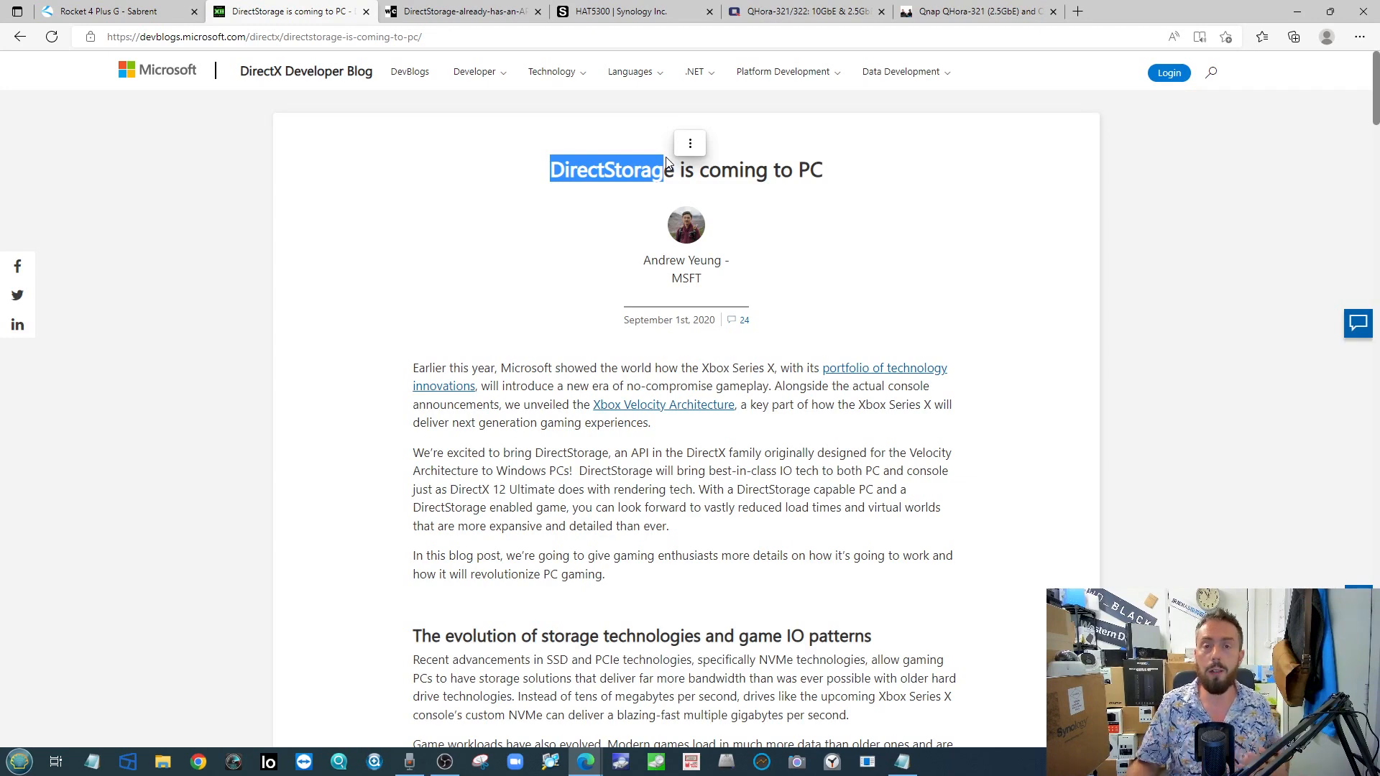
{"action": "right_click", "coordinate": [669, 162]}
Step: Dismiss the context options and view the DirectStorage GPU asset-flow diagram tab
{"action": "left_click", "coordinate": [450, 10]}
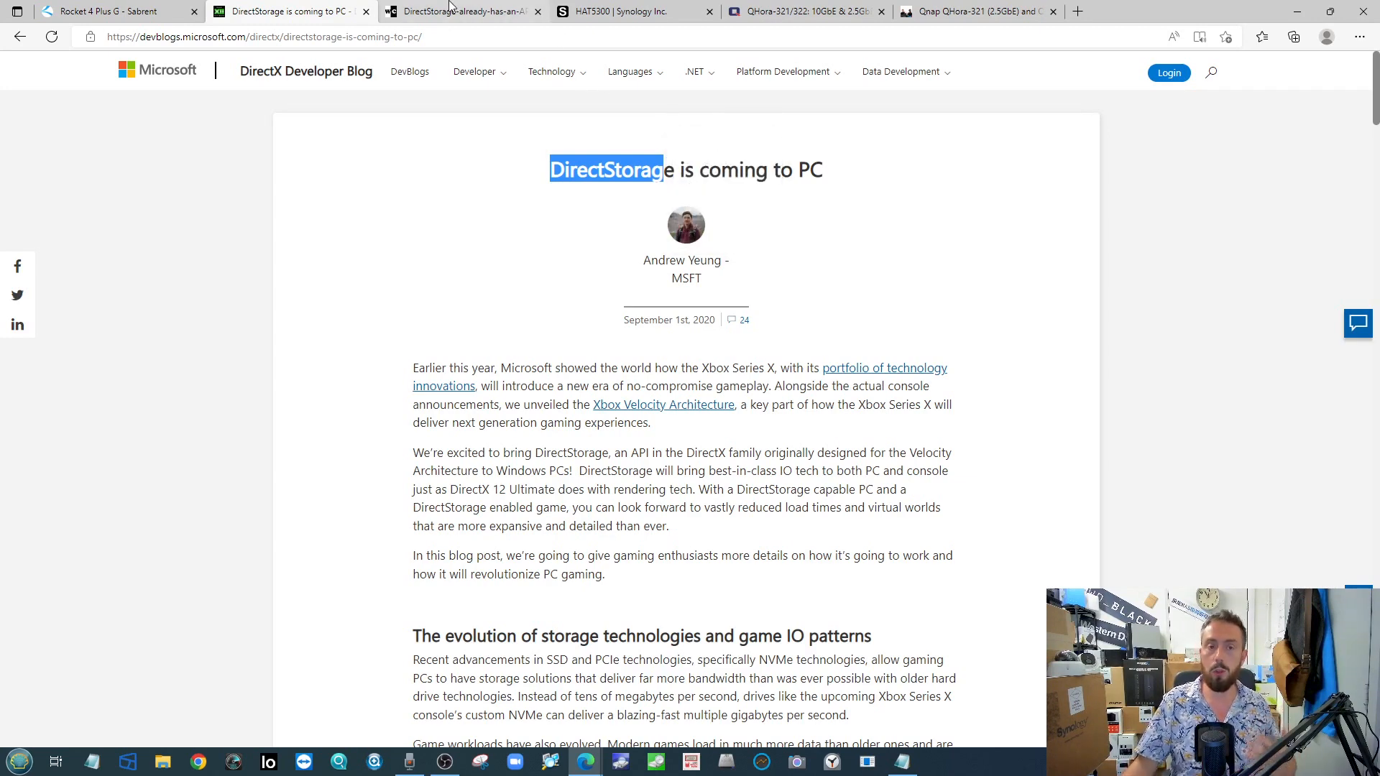
{"action": "left_click", "coordinate": [450, 8]}
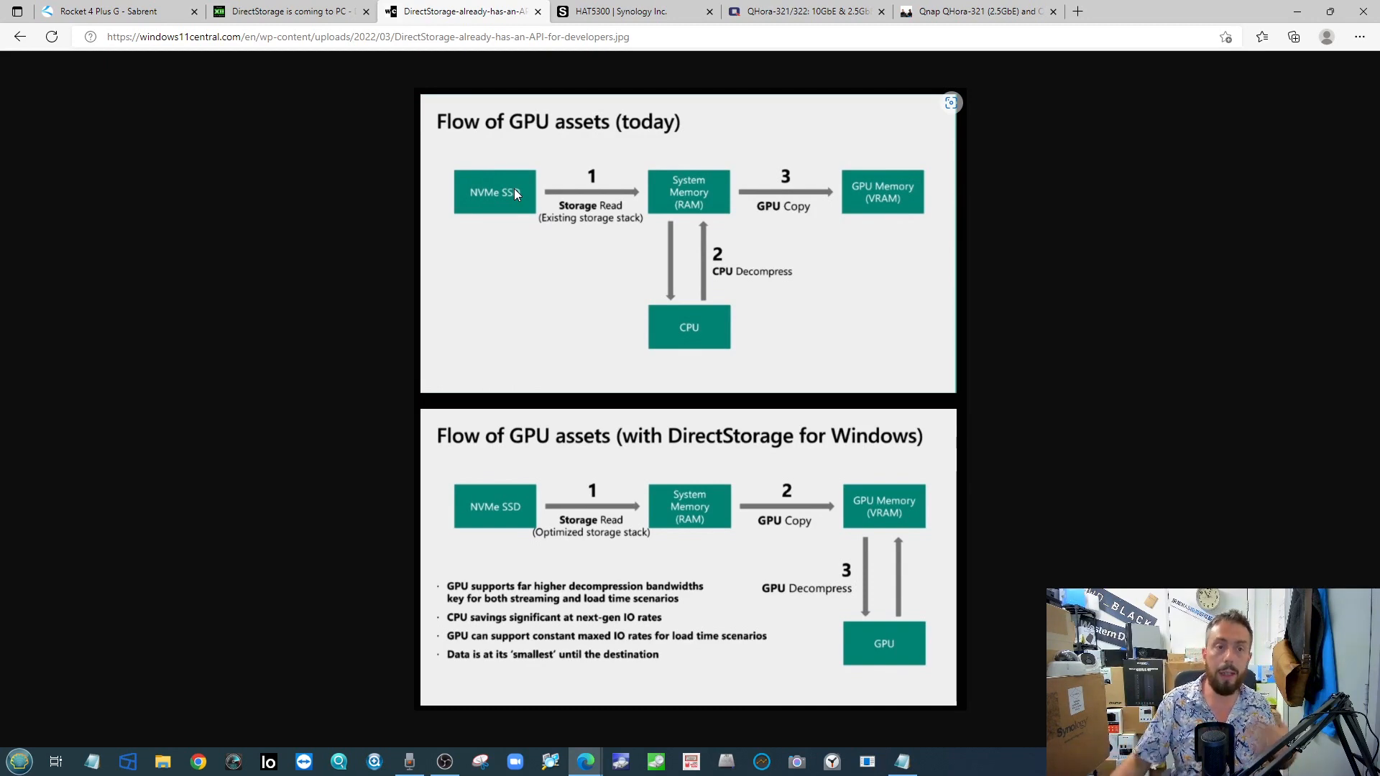
{"action": "left_click", "coordinate": [107, 10]}
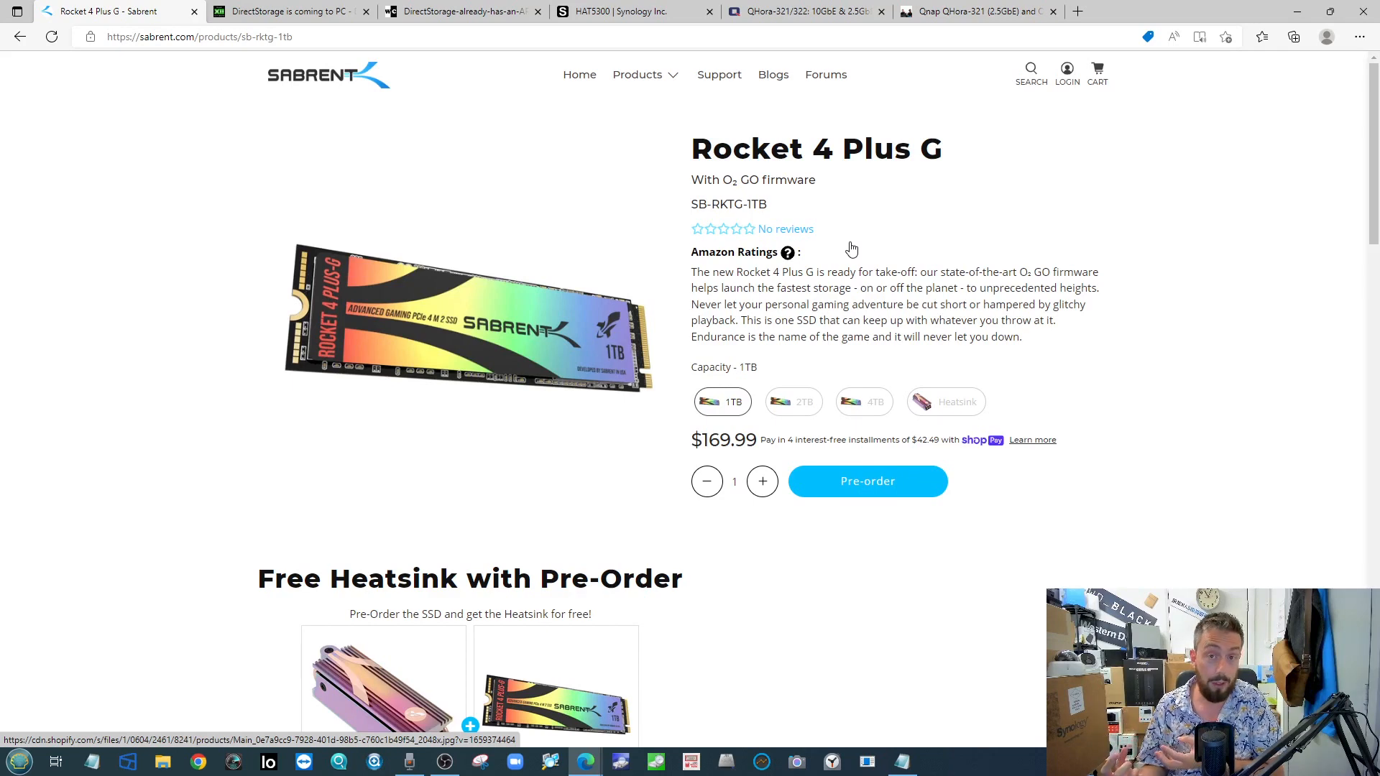
{"action": "key", "text": "ctrl+4"}
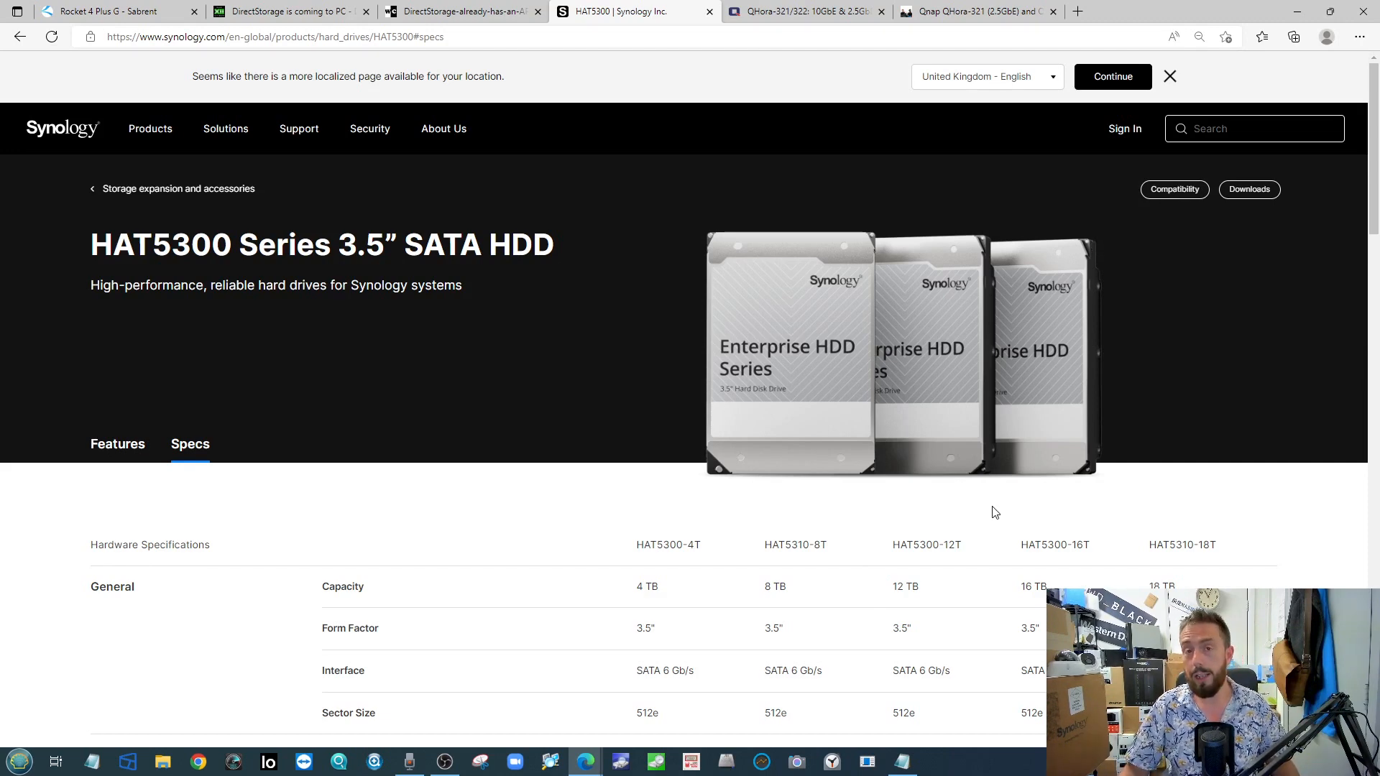
{"action": "scroll", "coordinate": [807, 372], "scroll_direction": "down", "scroll_amount": 2}
{"action": "left_click_drag", "start_coordinate": [1216, 335], "coordinate": [1150, 335]}
Step: Adjust the HAT5300 page zoom back to normal and dismiss the localized-page banner
{"action": "right_click", "coordinate": [1150, 335]}
{"action": "key", "text": "Escape"}
{"action": "key", "text": "ctrl+plus"}
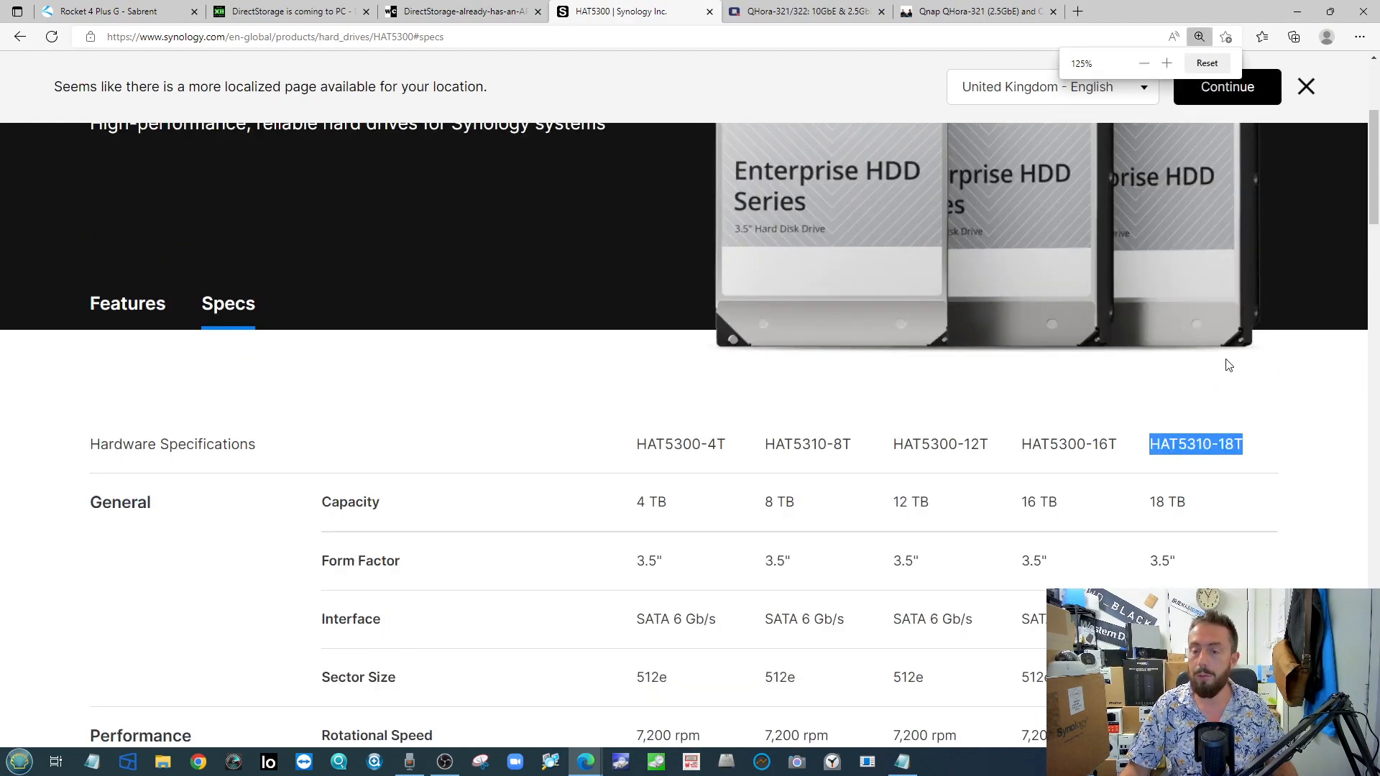
{"action": "scroll", "coordinate": [1227, 364], "scroll_direction": "down", "scroll_amount": 2}
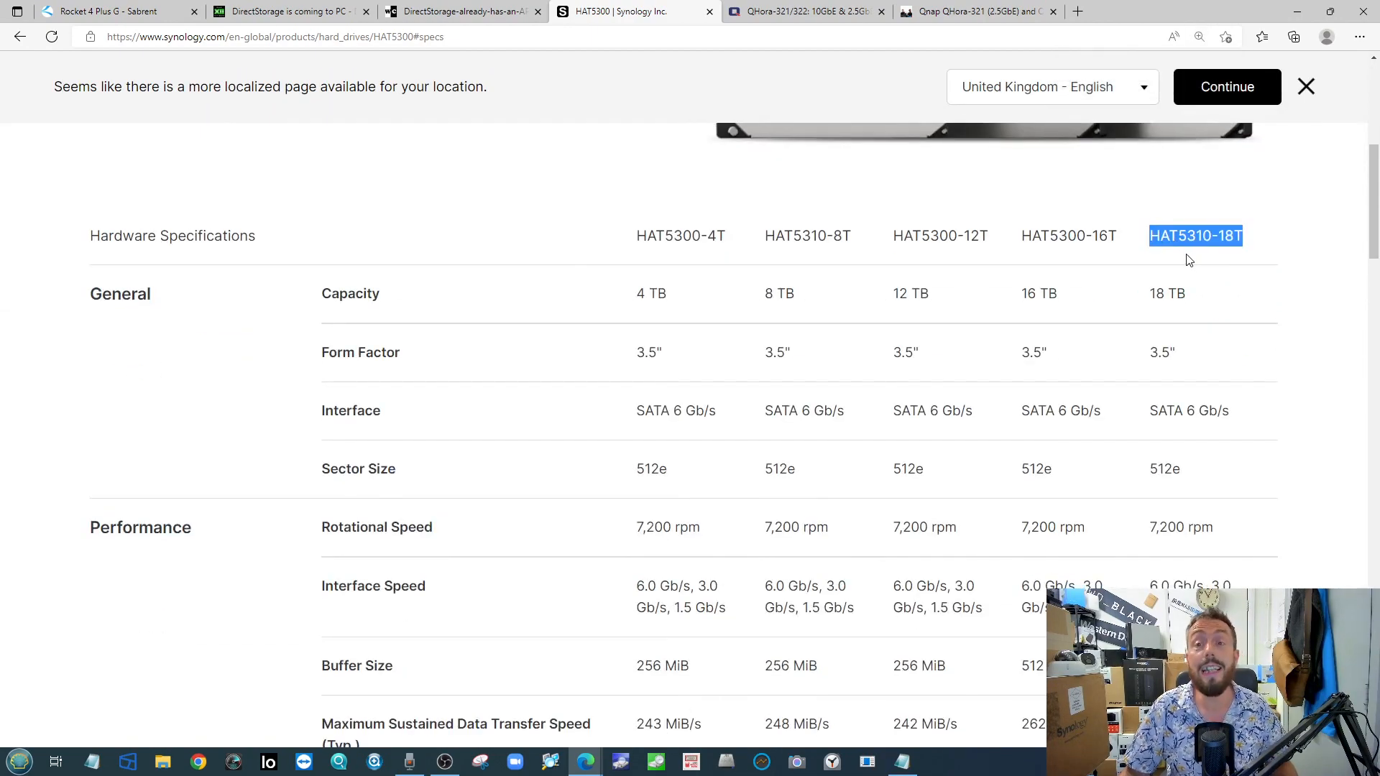
{"action": "key", "text": "ctrl+0"}
{"action": "scroll", "coordinate": [1250, 263], "scroll_direction": "up", "scroll_amount": 5}
{"action": "left_click", "coordinate": [1307, 86]}
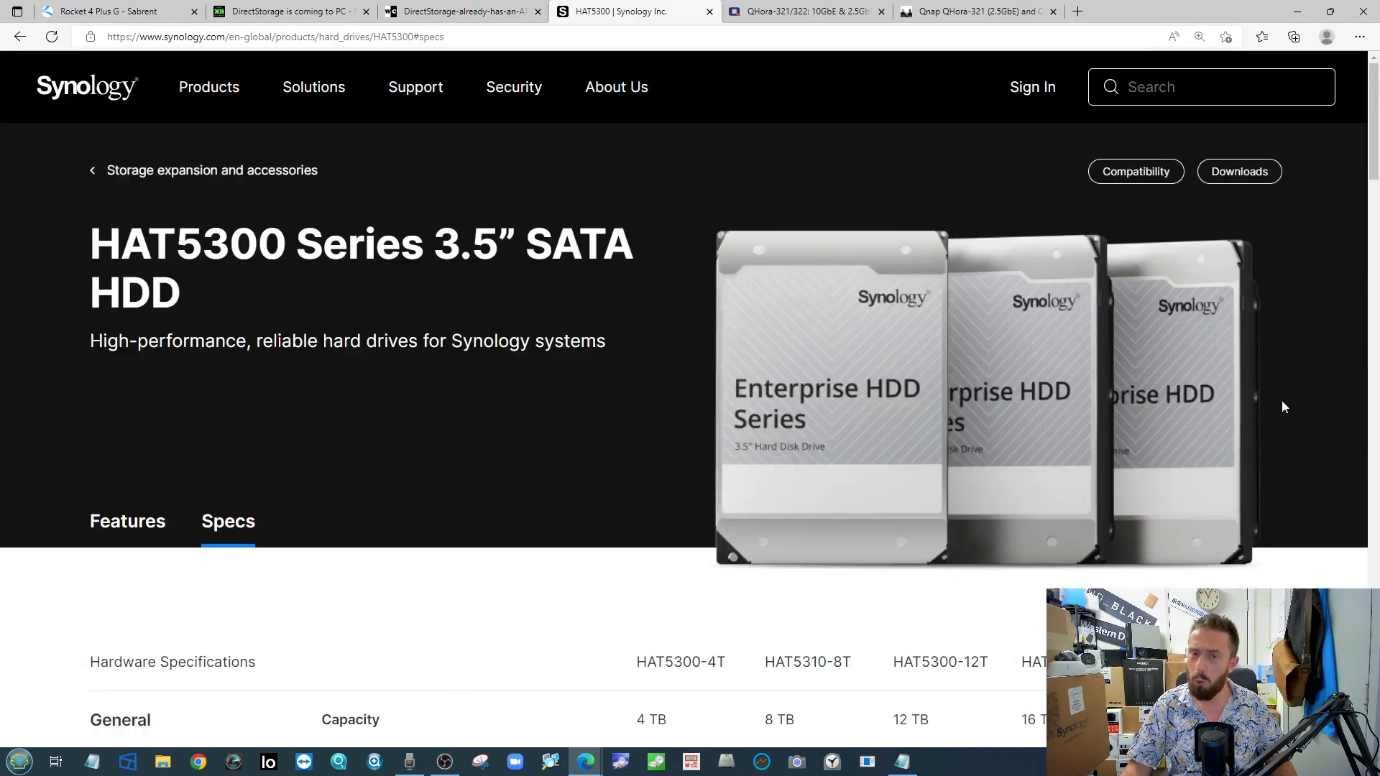
{"action": "scroll", "coordinate": [1282, 406], "scroll_direction": "down", "scroll_amount": 5}
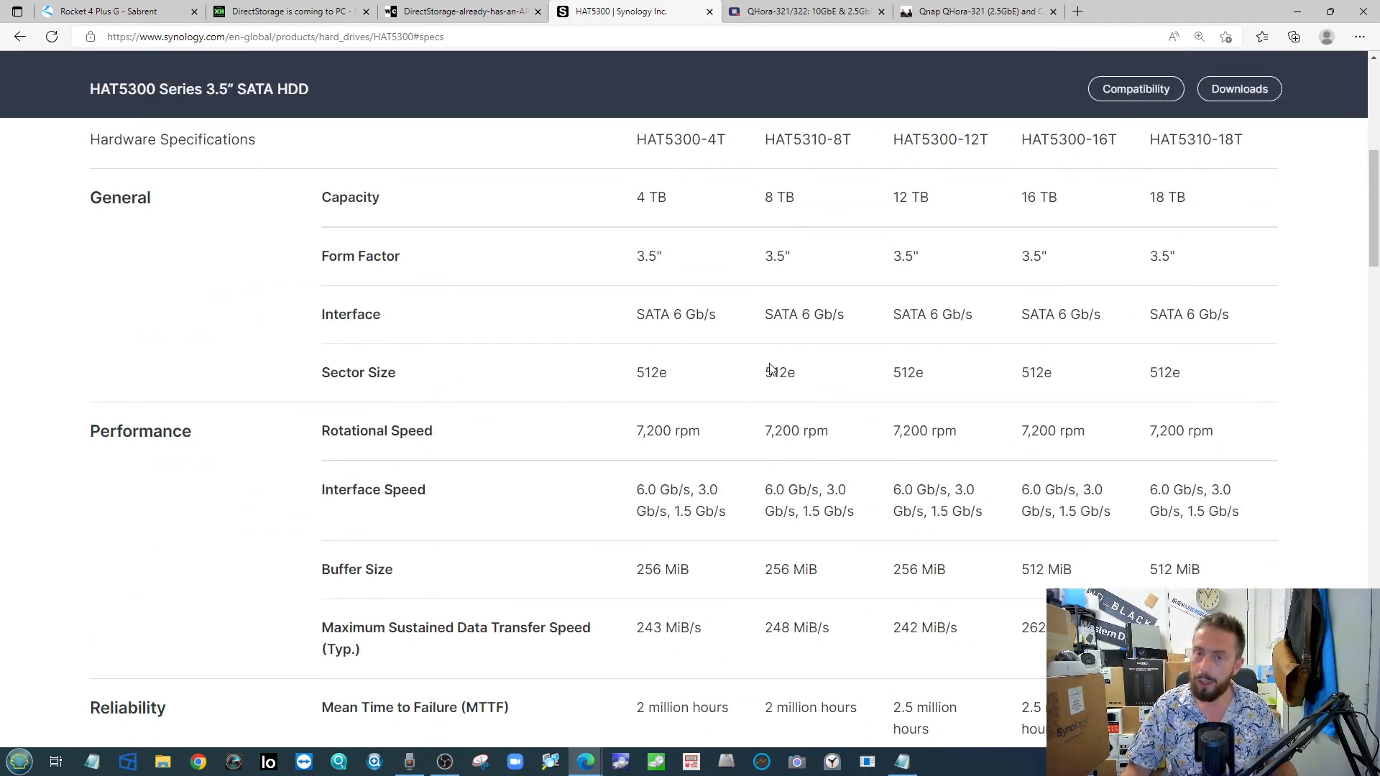
{"action": "scroll", "coordinate": [723, 297], "scroll_direction": "up", "scroll_amount": 2}
{"action": "scroll", "coordinate": [729, 237], "scroll_direction": "up", "scroll_amount": 2}
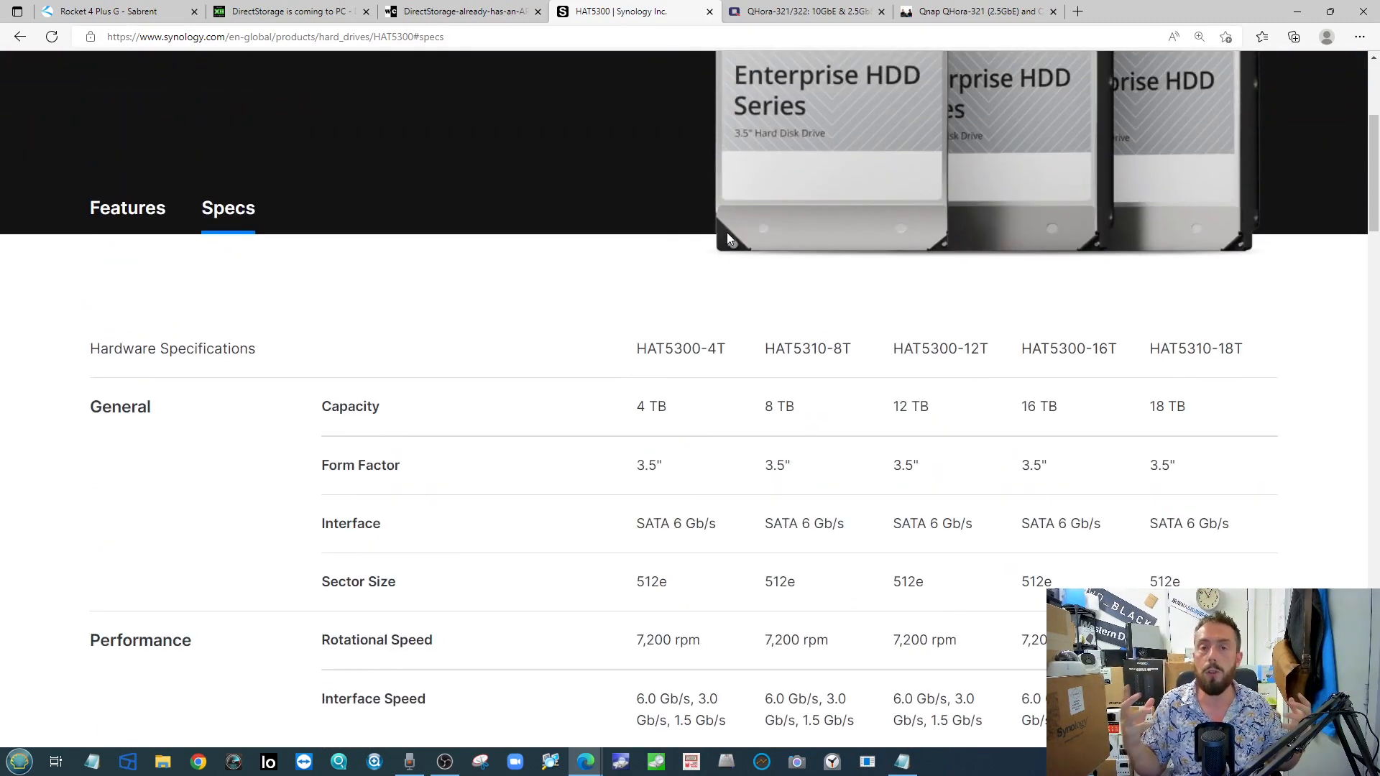
{"action": "scroll", "coordinate": [727, 233], "scroll_direction": "up", "scroll_amount": 1}
{"action": "scroll", "coordinate": [1194, 450], "scroll_direction": "down", "scroll_amount": 1}
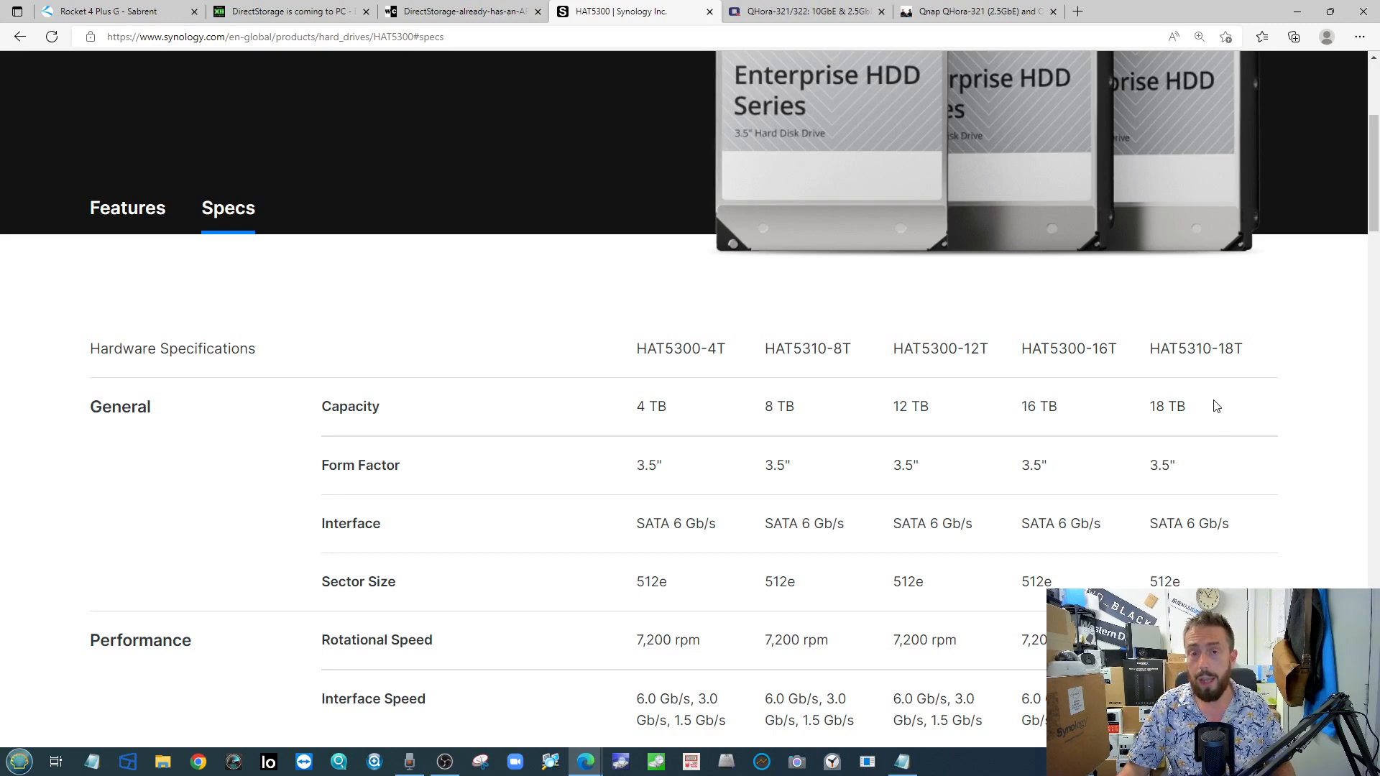
{"action": "scroll", "coordinate": [1210, 399], "scroll_direction": "down", "scroll_amount": 3}
{"action": "scroll", "coordinate": [1210, 400], "scroll_direction": "down", "scroll_amount": 1}
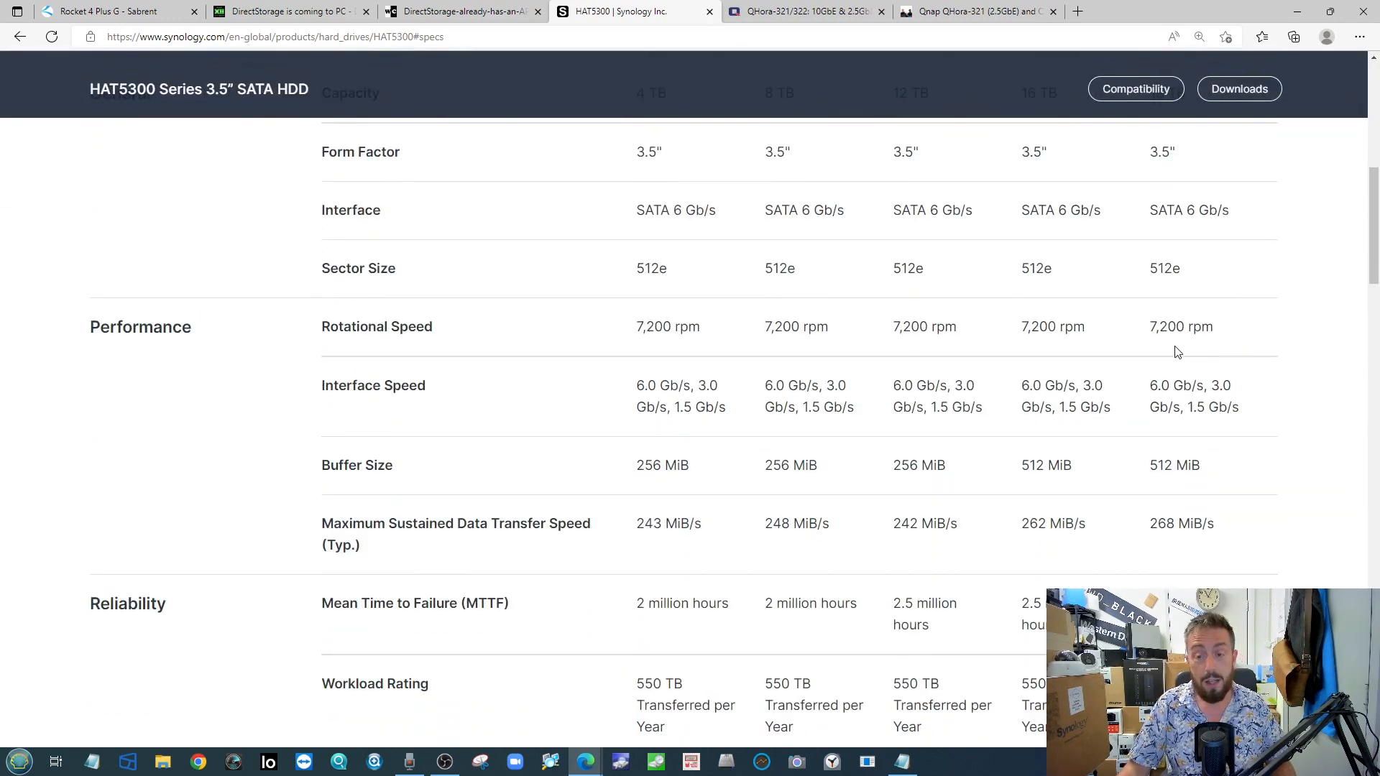
{"action": "scroll", "coordinate": [1209, 380], "scroll_direction": "down", "scroll_amount": 1}
Step: Highlight the 18TB model's 268 MiB/s transfer speed, then zoom out and move on to the QNAP QHora tab
{"action": "left_click_drag", "start_coordinate": [1214, 419], "coordinate": [1165, 419]}
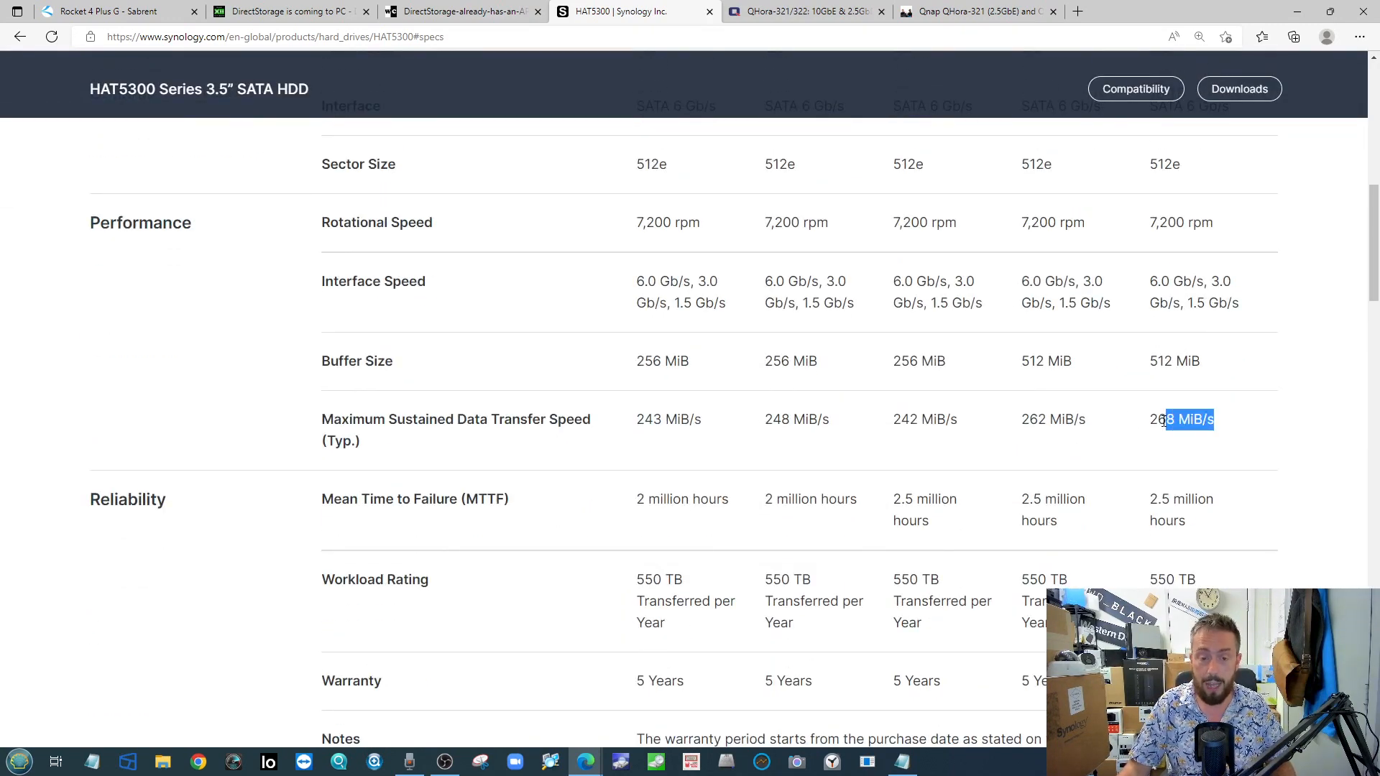
{"action": "left_click", "coordinate": [1160, 441]}
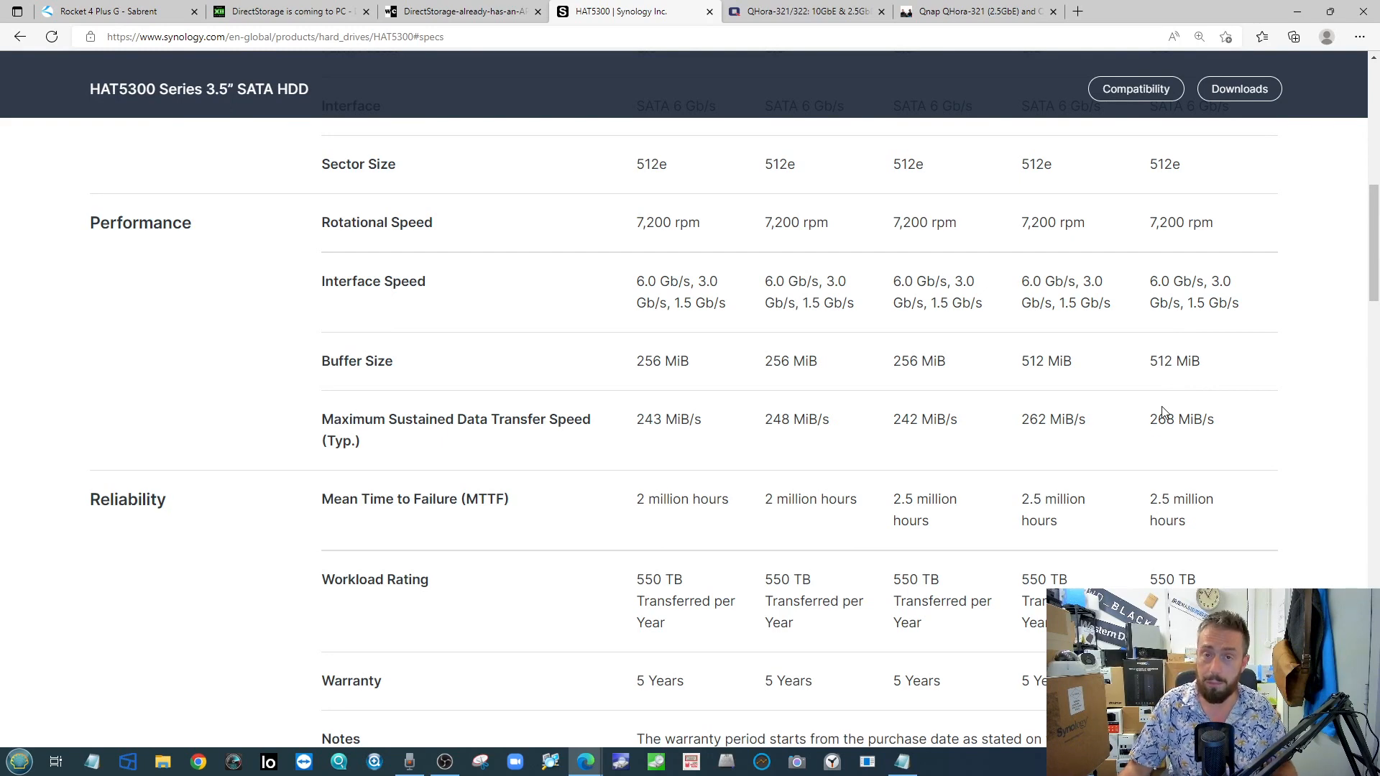
{"action": "left_click_drag", "start_coordinate": [1150, 419], "coordinate": [1217, 420]}
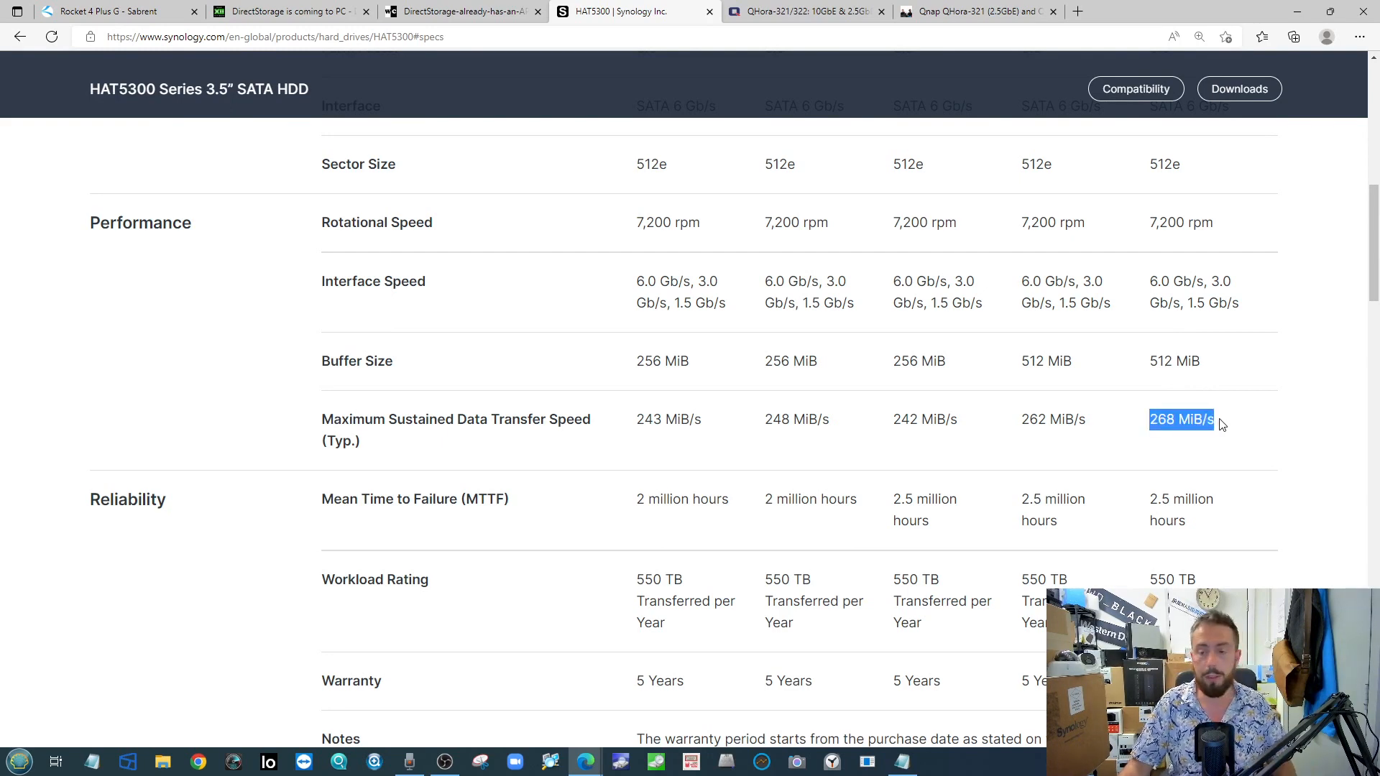
{"action": "scroll", "coordinate": [1225, 427], "scroll_direction": "down", "scroll_amount": 2}
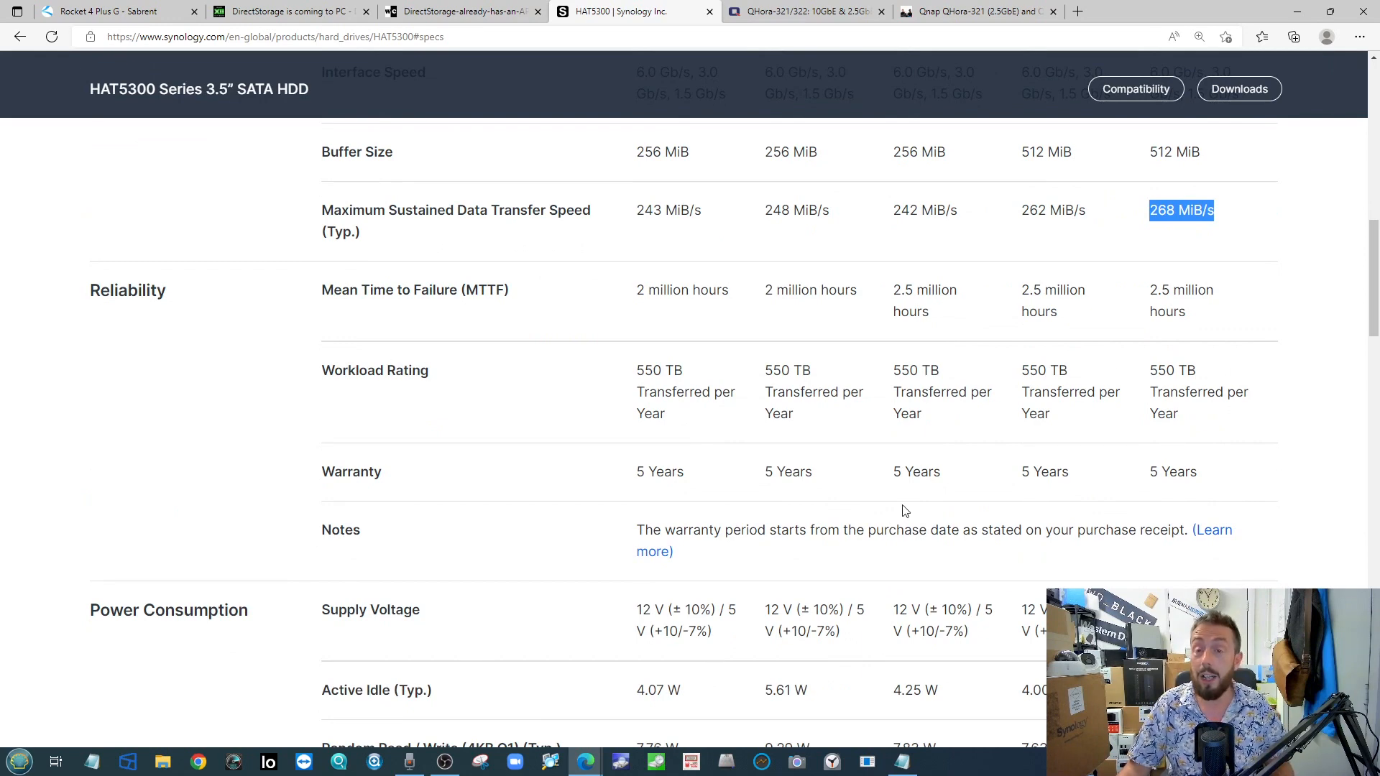
{"action": "key", "text": "ctrl+minus"}
{"action": "scroll", "coordinate": [928, 532], "scroll_direction": "up", "scroll_amount": 2}
{"action": "scroll", "coordinate": [980, 534], "scroll_direction": "up", "scroll_amount": 10}
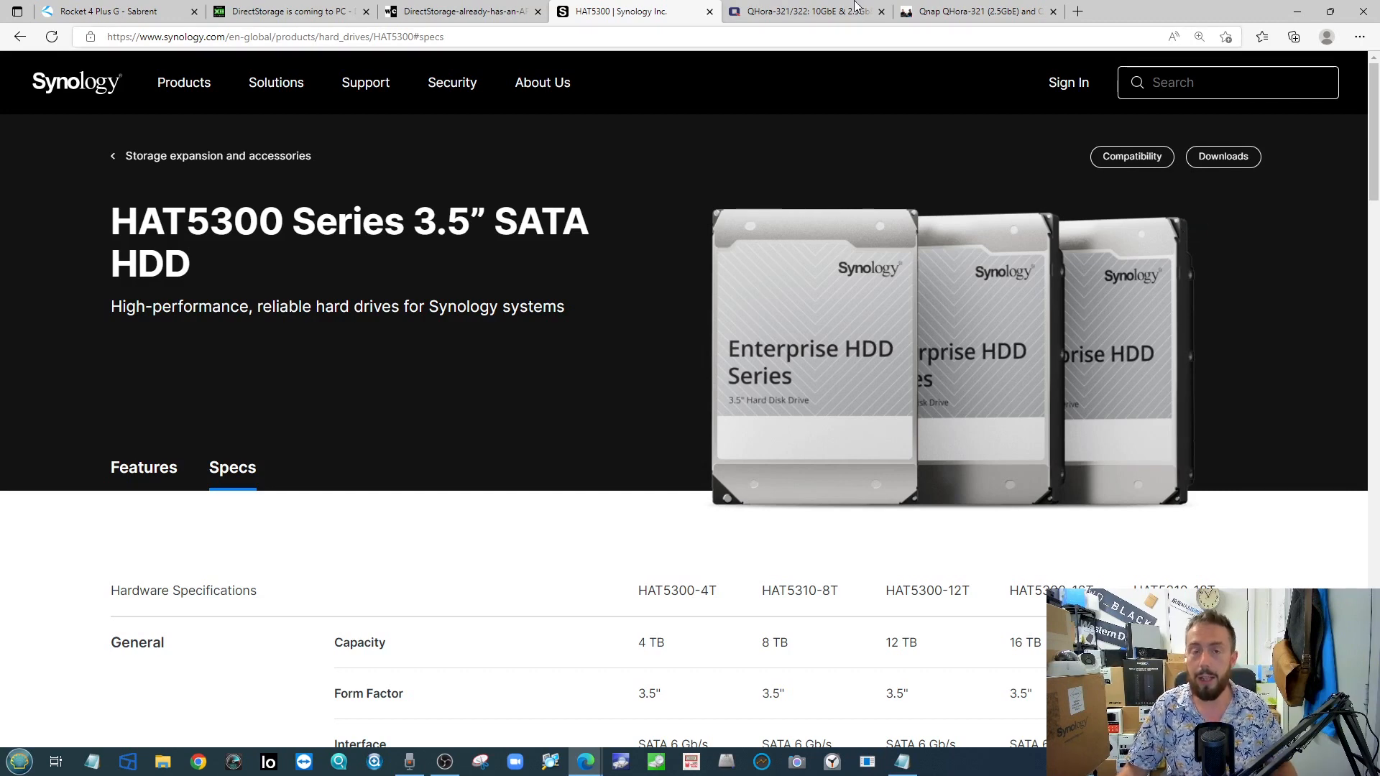
{"action": "left_click", "coordinate": [804, 10]}
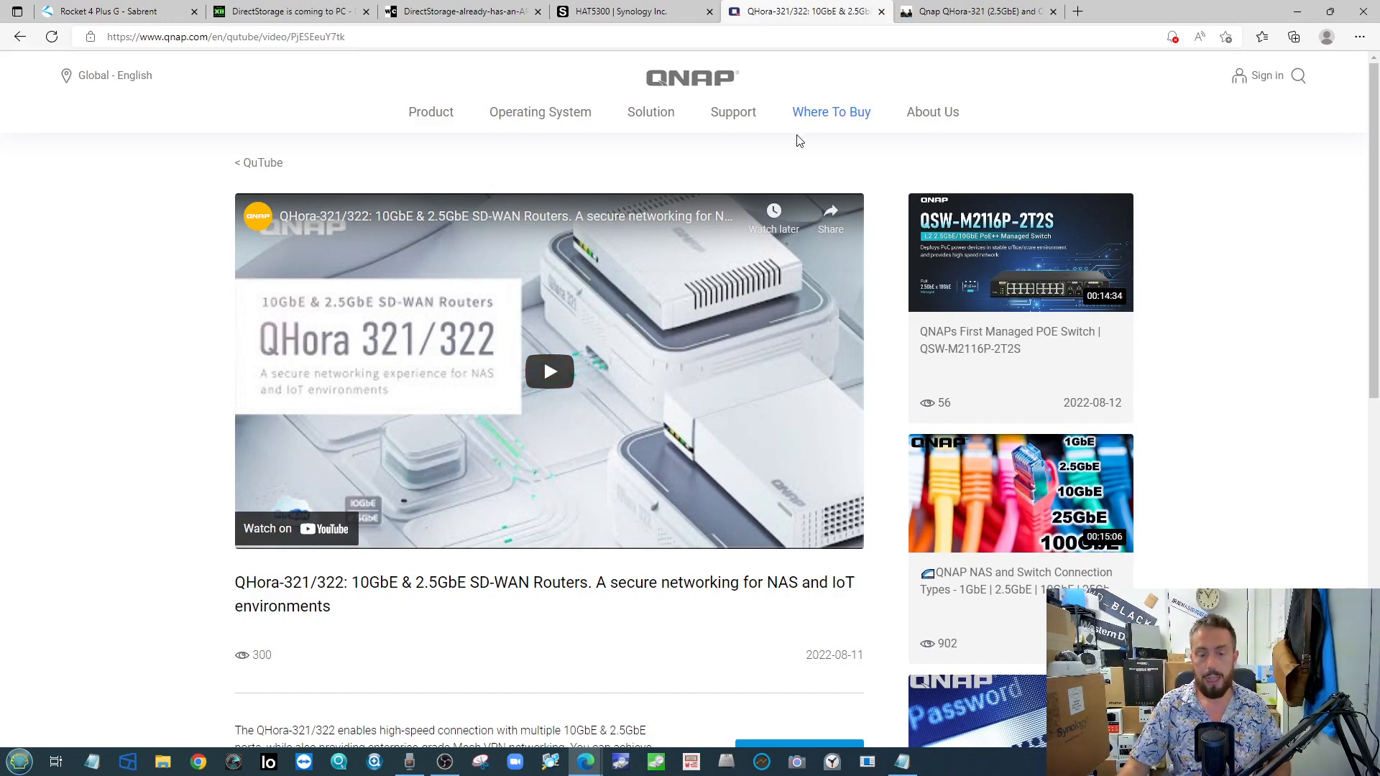
{"action": "scroll", "coordinate": [798, 140], "scroll_direction": "down", "scroll_amount": 3}
{"action": "scroll", "coordinate": [698, 254], "scroll_direction": "up", "scroll_amount": 3}
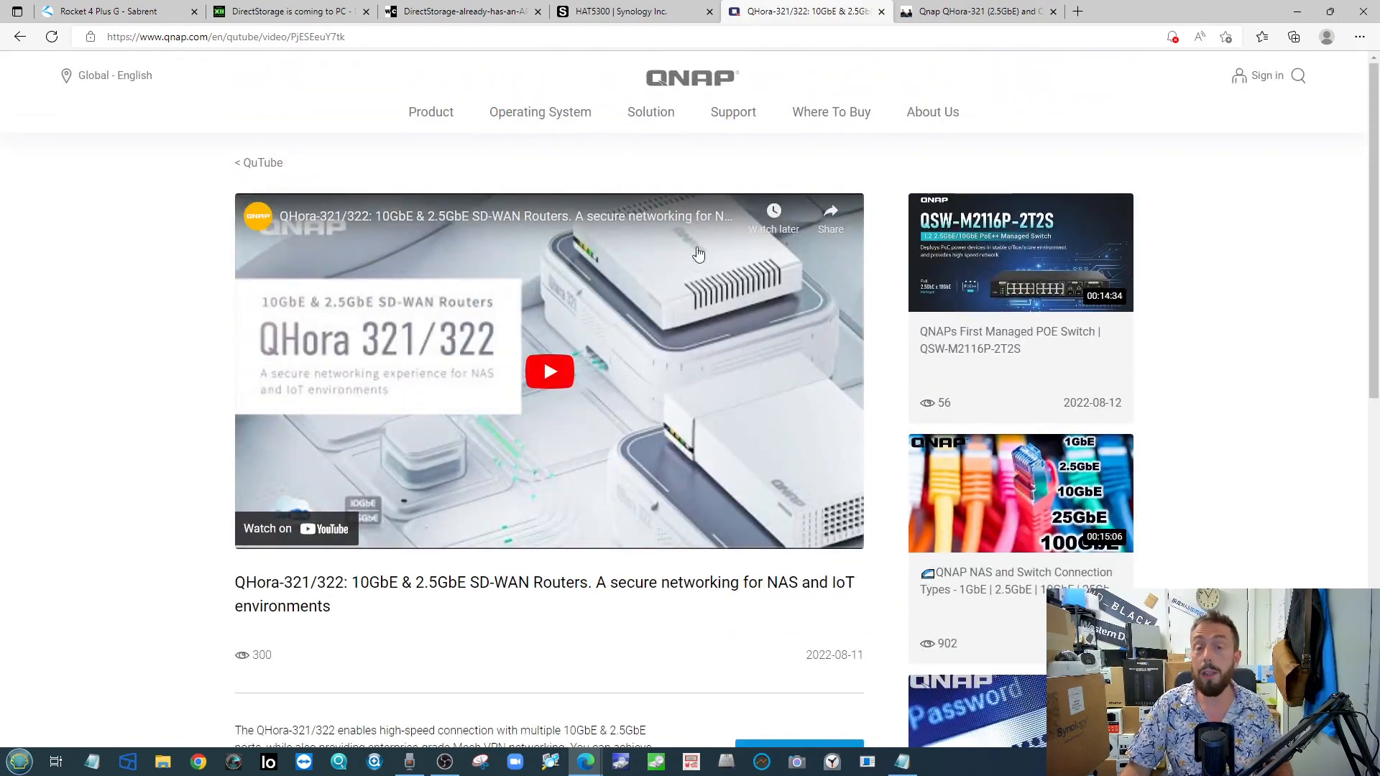
Step: Switch from the QNAP QHora video page to the NAS Compares QHora-321/322 article
{"action": "left_click", "coordinate": [971, 11]}
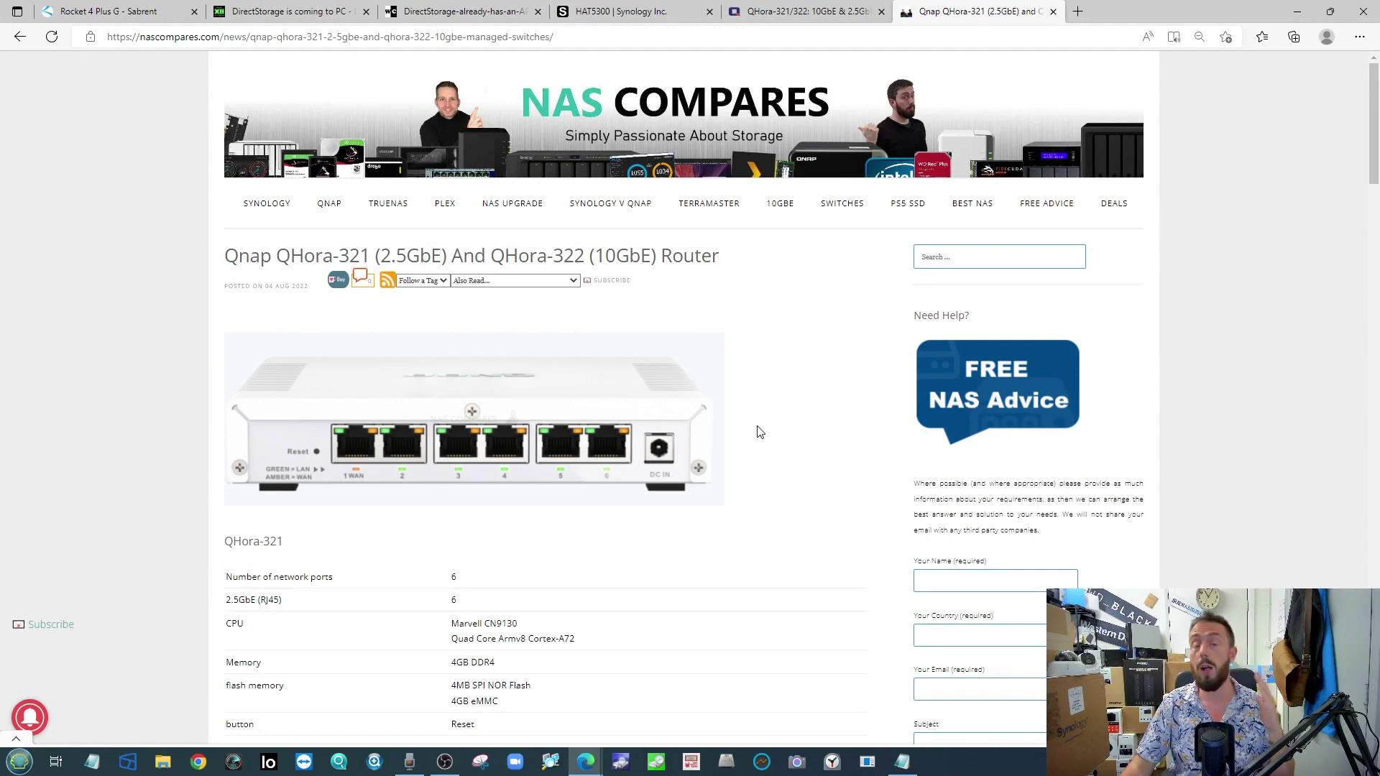
{"action": "scroll", "coordinate": [754, 438], "scroll_direction": "down", "scroll_amount": 3}
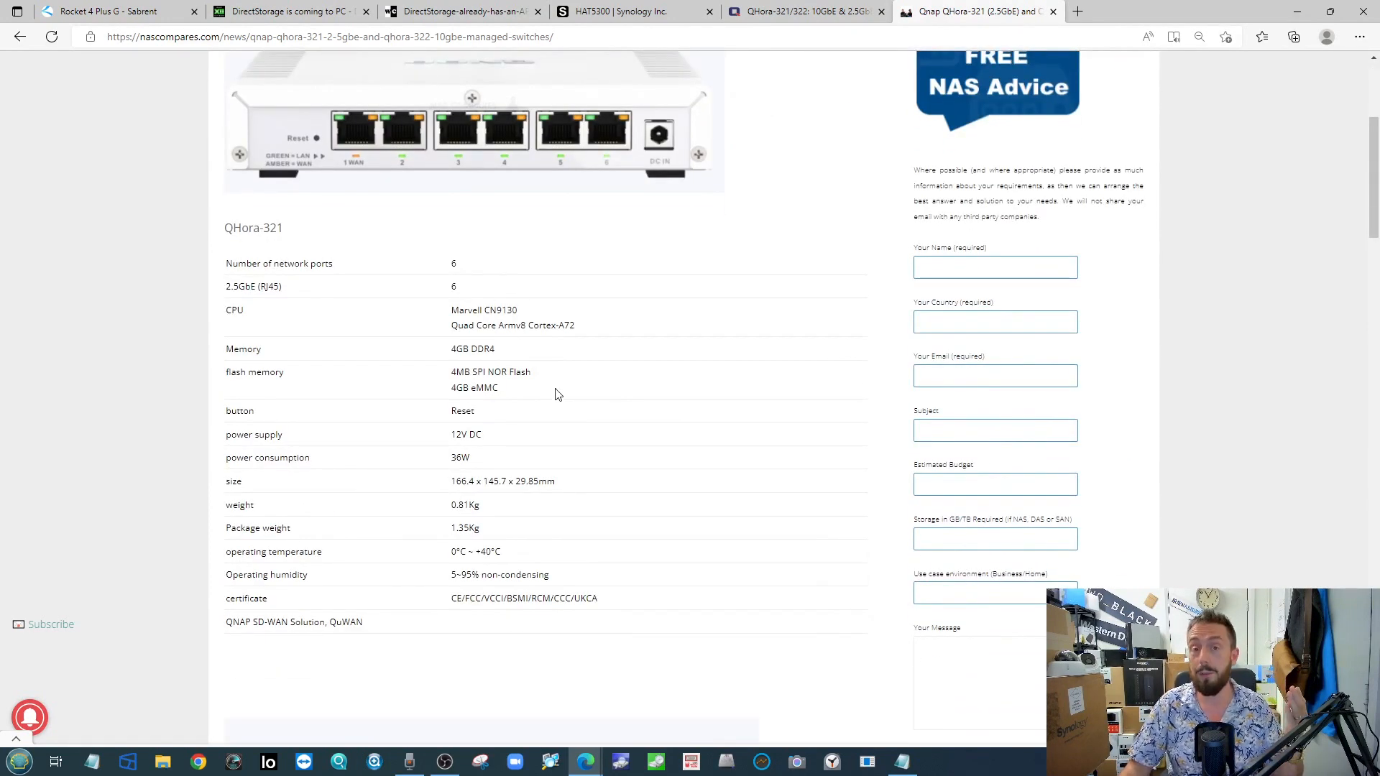
{"action": "scroll", "coordinate": [677, 451], "scroll_direction": "down", "scroll_amount": 4}
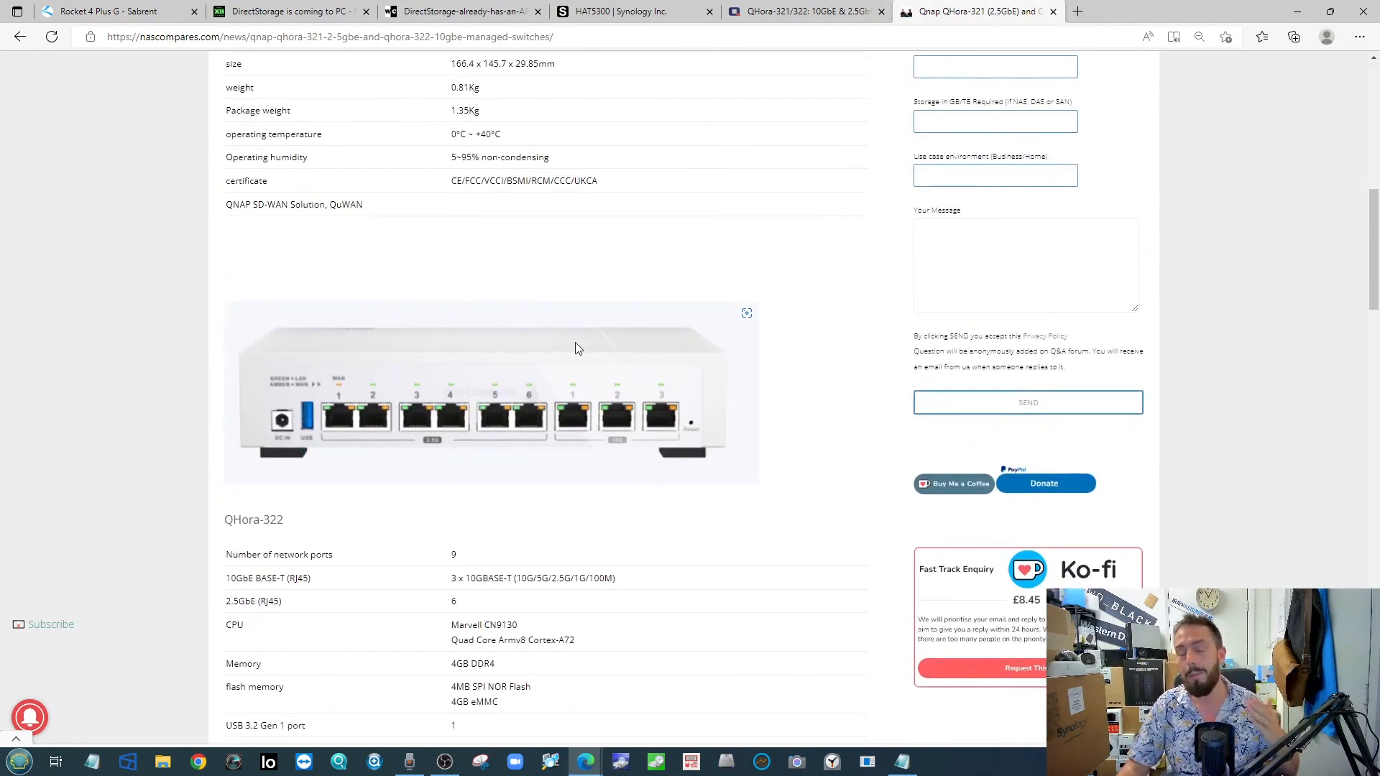
{"action": "scroll", "coordinate": [572, 357], "scroll_direction": "up", "scroll_amount": 4}
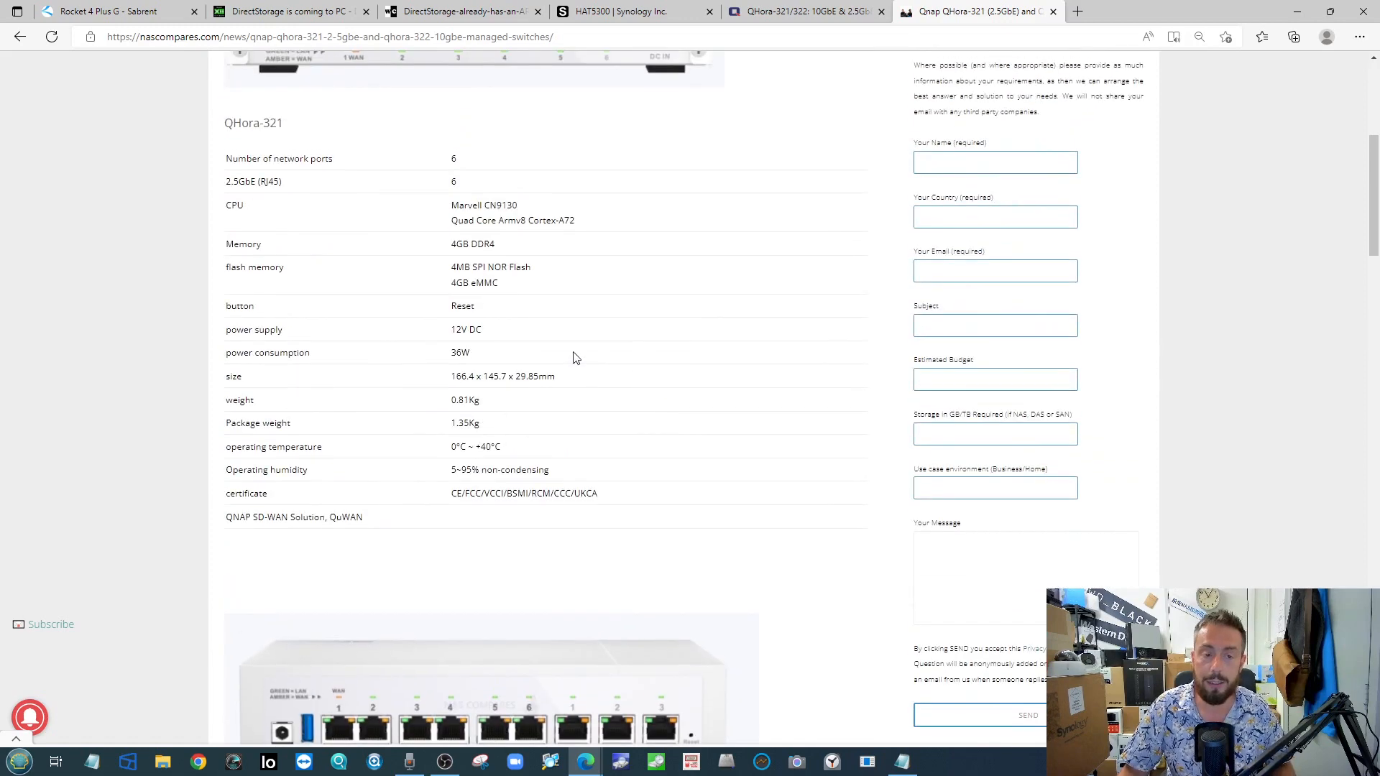
{"action": "scroll", "coordinate": [834, 486], "scroll_direction": "down", "scroll_amount": 2}
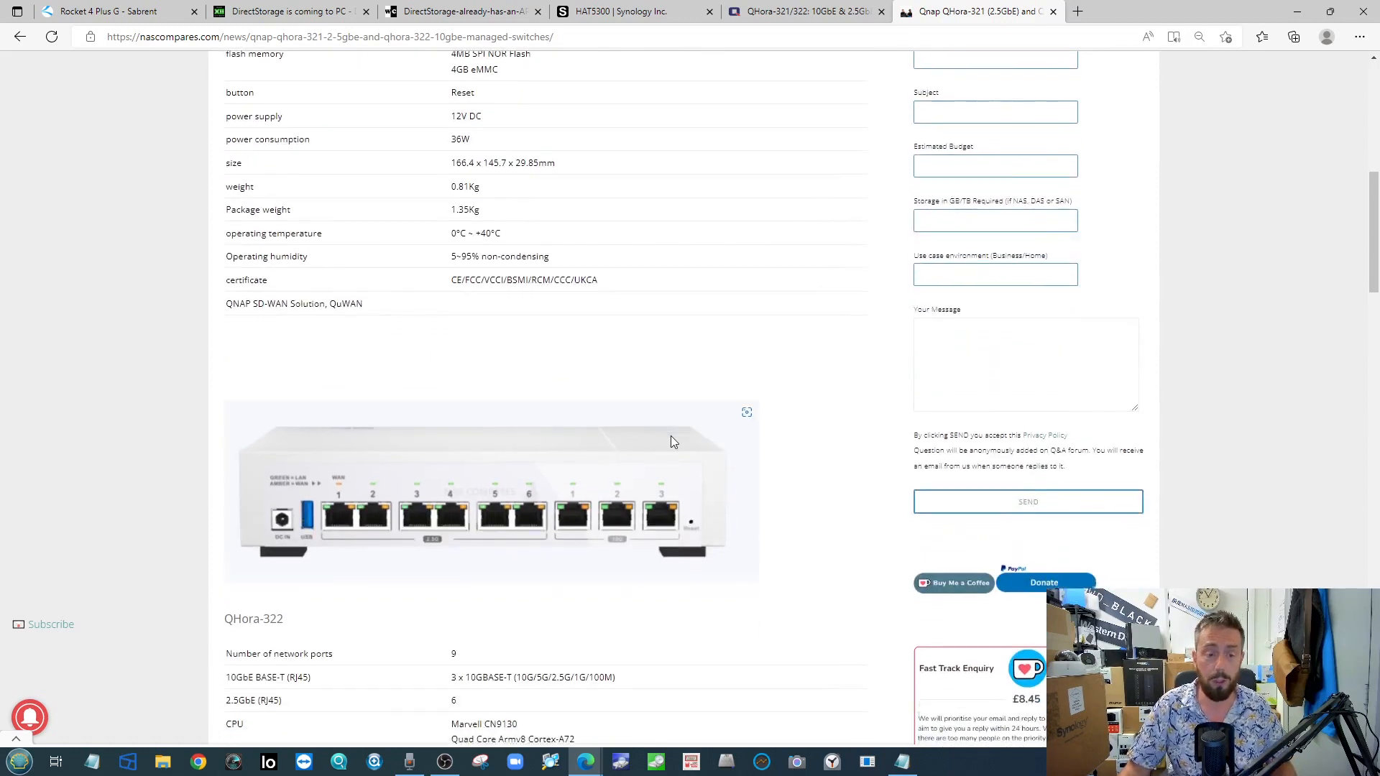
{"action": "scroll", "coordinate": [688, 407], "scroll_direction": "down", "scroll_amount": 2}
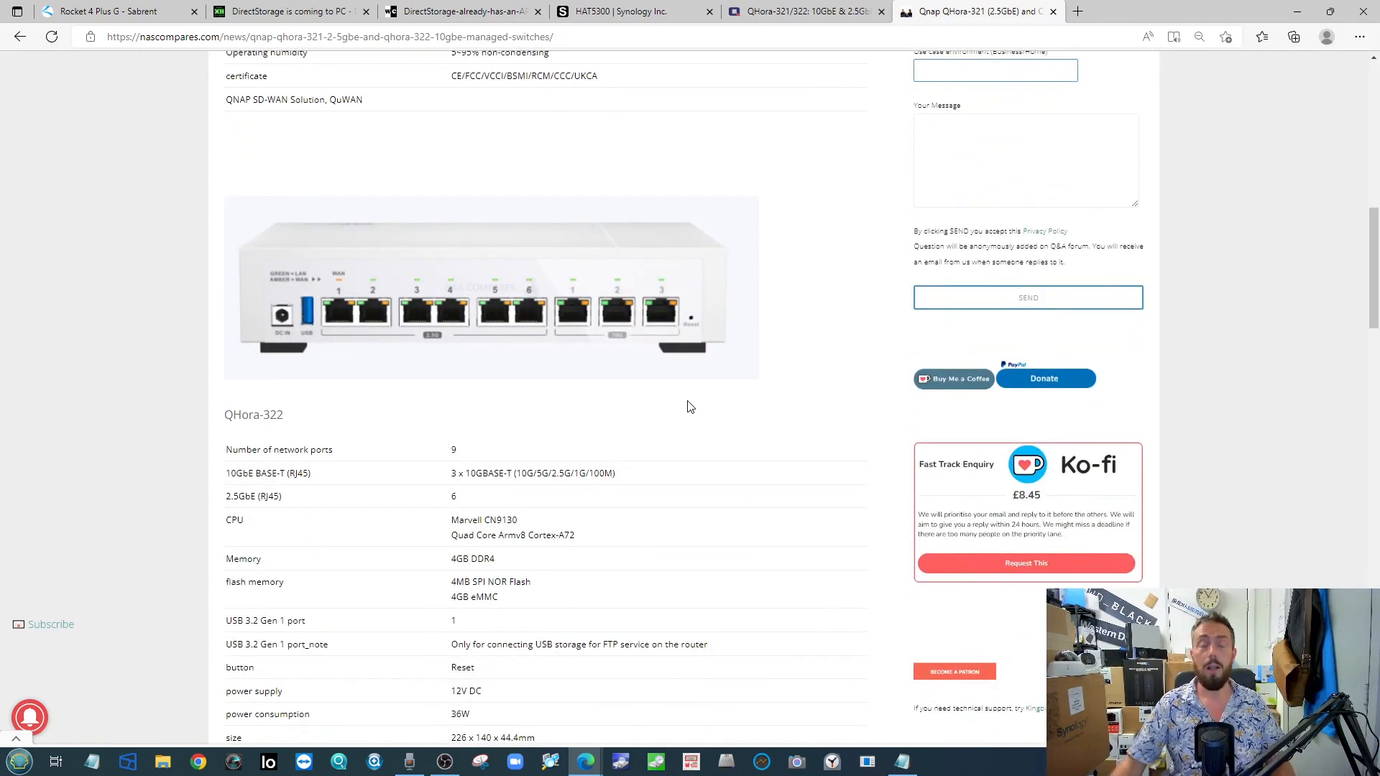
{"action": "scroll", "coordinate": [755, 281], "scroll_direction": "down", "scroll_amount": 3}
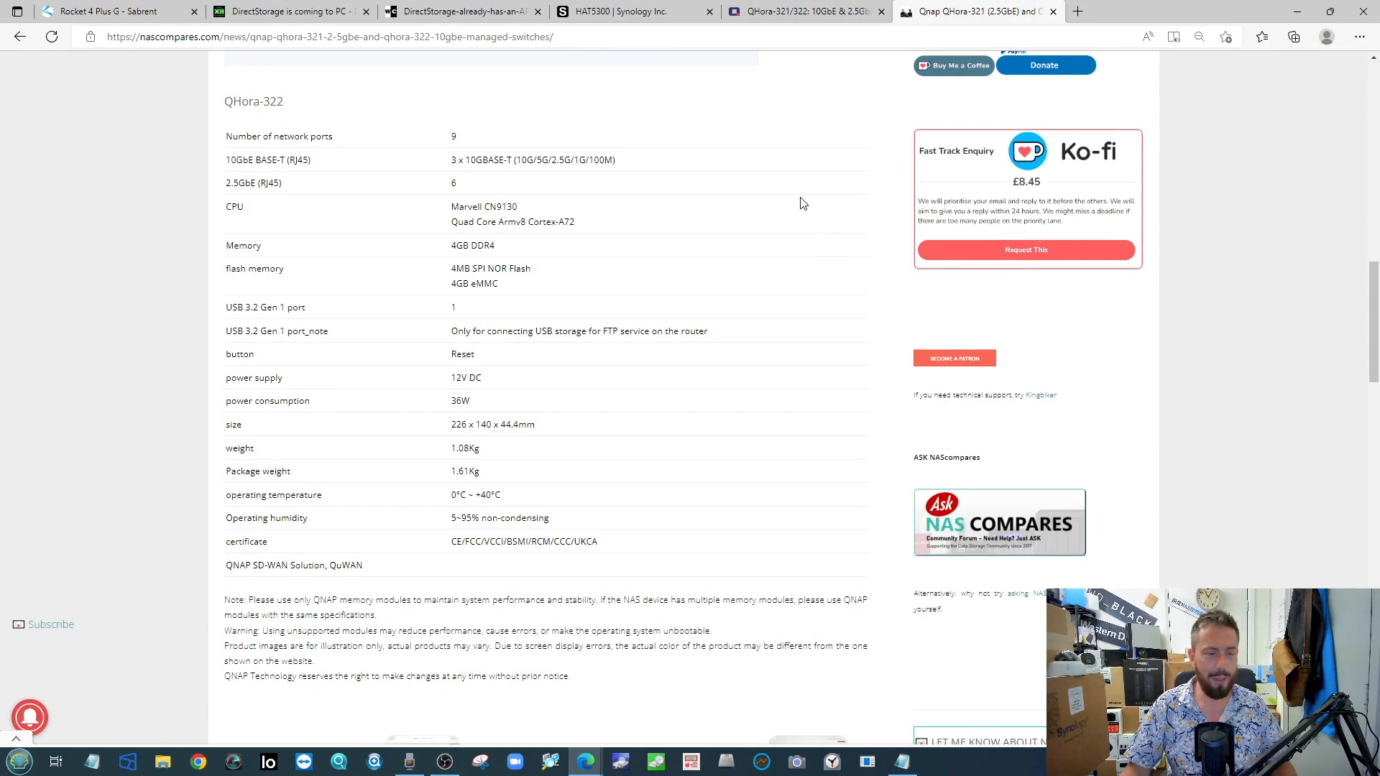
{"action": "scroll", "coordinate": [797, 203], "scroll_direction": "up", "scroll_amount": 5}
{"action": "scroll", "coordinate": [733, 270], "scroll_direction": "up", "scroll_amount": 5}
{"action": "scroll", "coordinate": [711, 237], "scroll_direction": "up", "scroll_amount": 5}
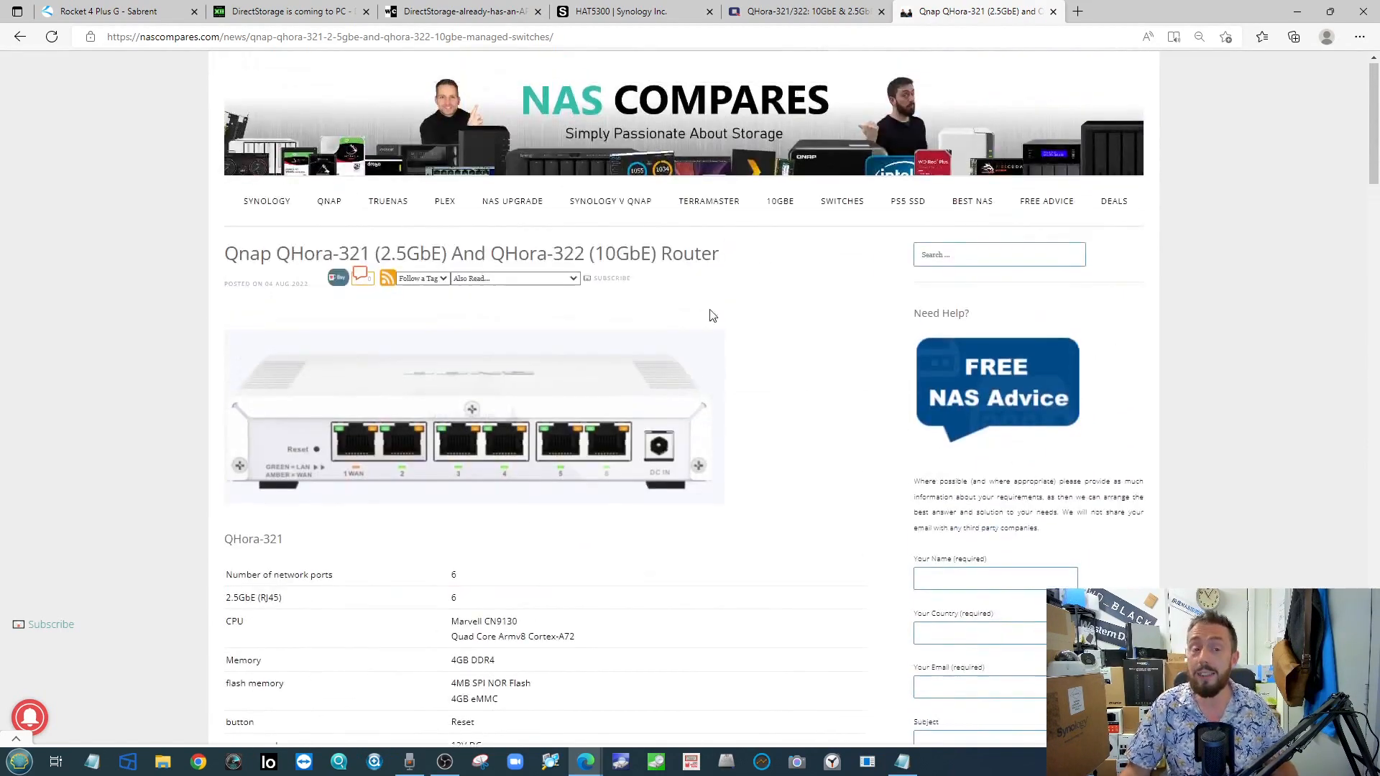
{"action": "scroll", "coordinate": [711, 314], "scroll_direction": "up", "scroll_amount": 3}
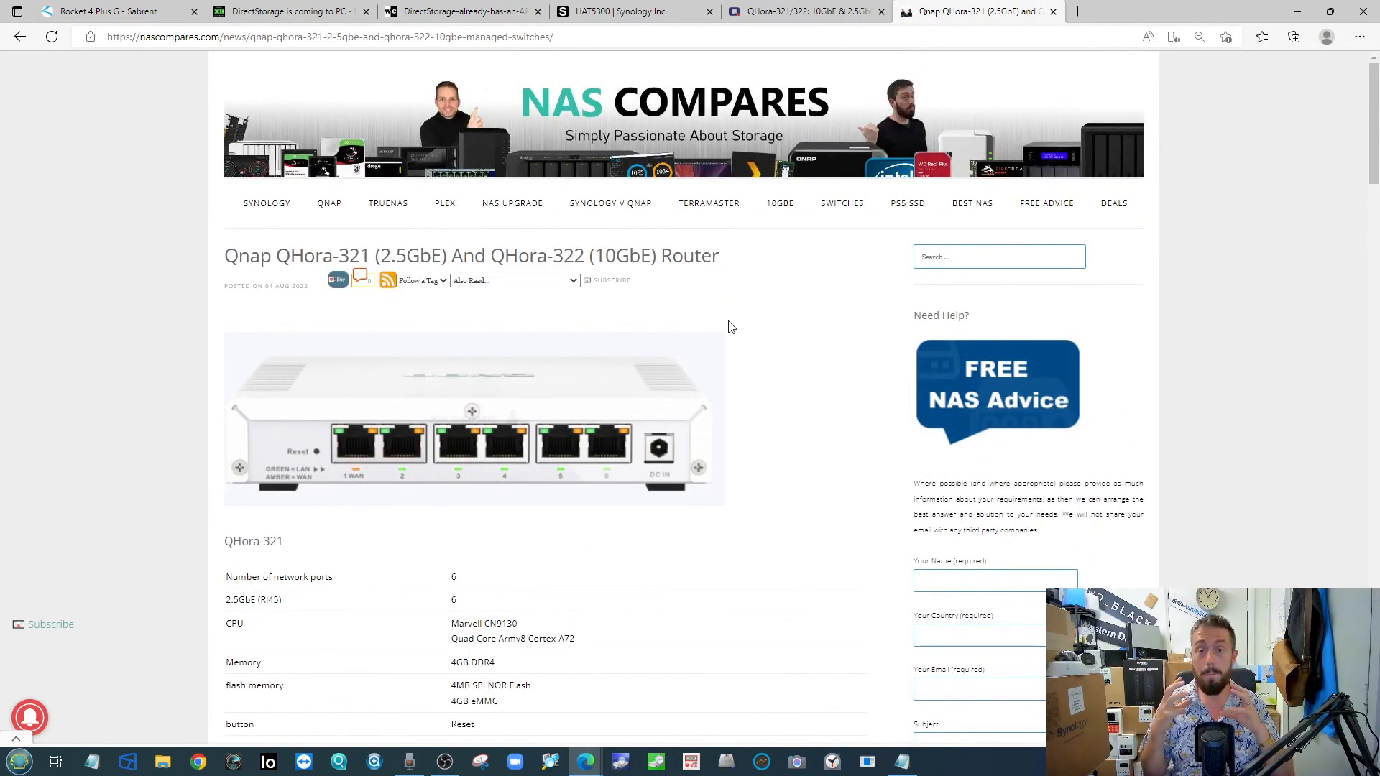